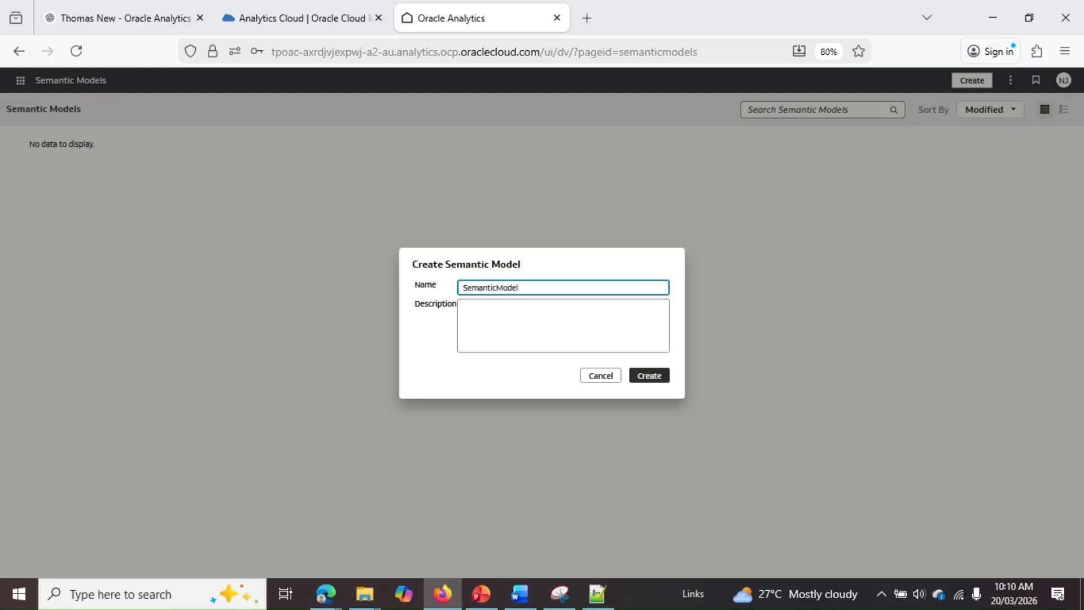
Create a semantic model named SemanticModelsample and start it with an empty model
text(sample)
click(640, 377)
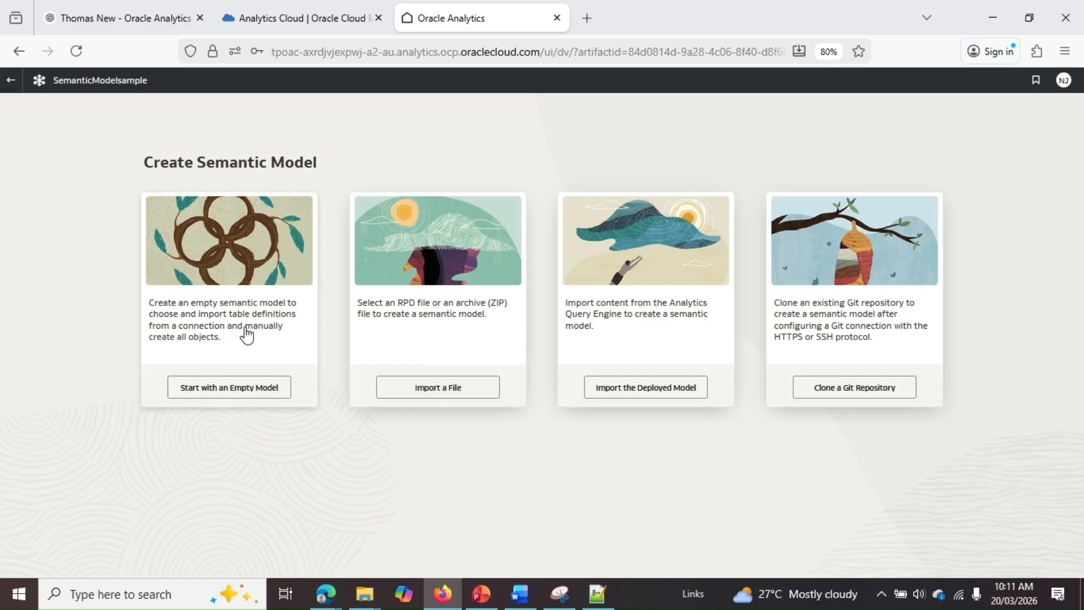
click(272, 390)
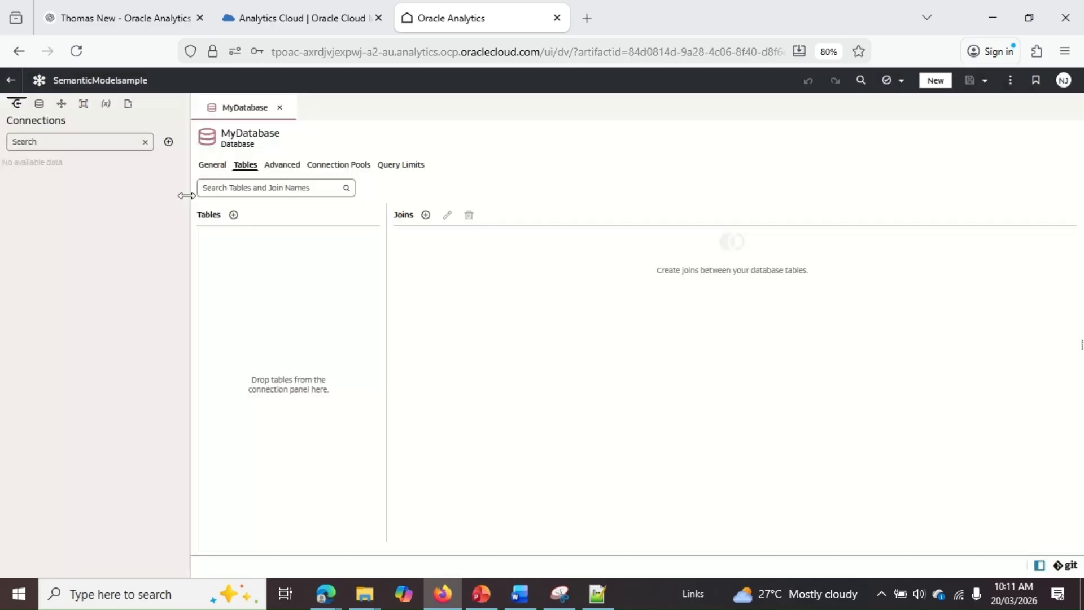
Start a new Oracle Autonomous Data Warehouse connection and name it DBLAKECON
click(168, 141)
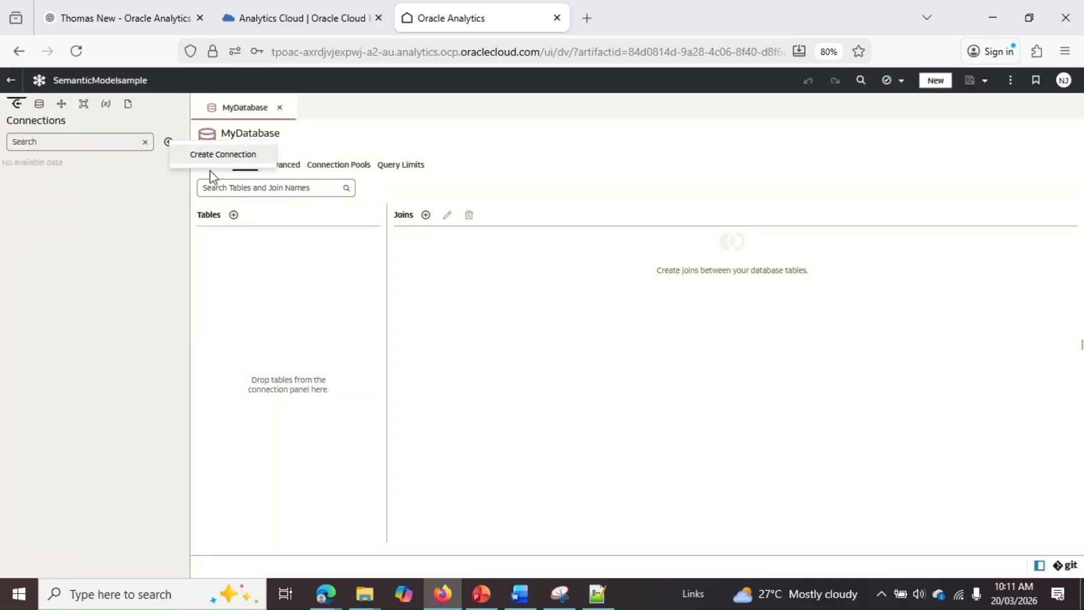
click(456, 221)
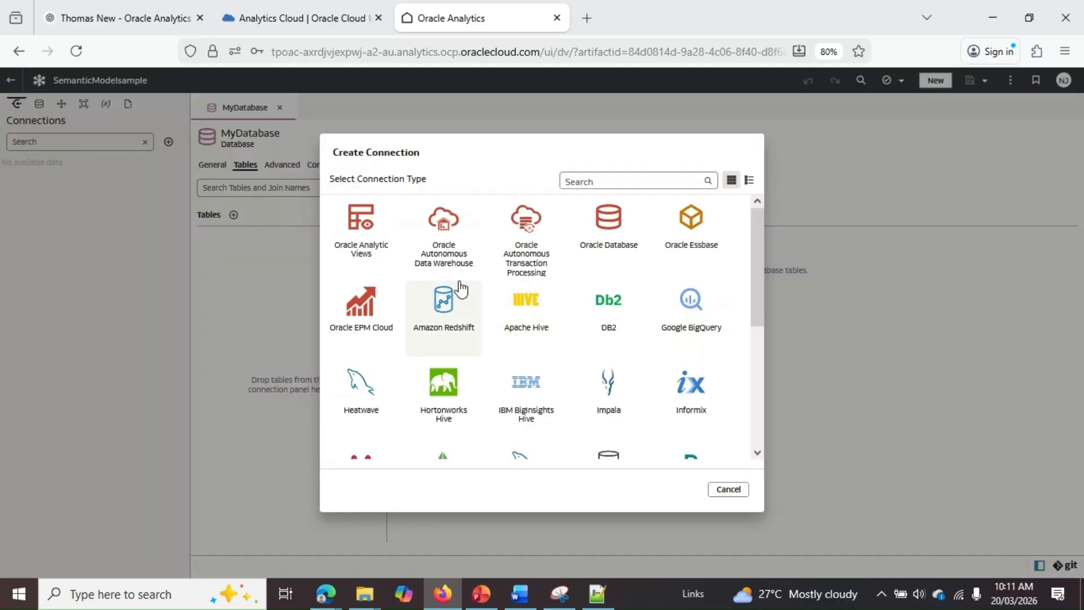
click(451, 265)
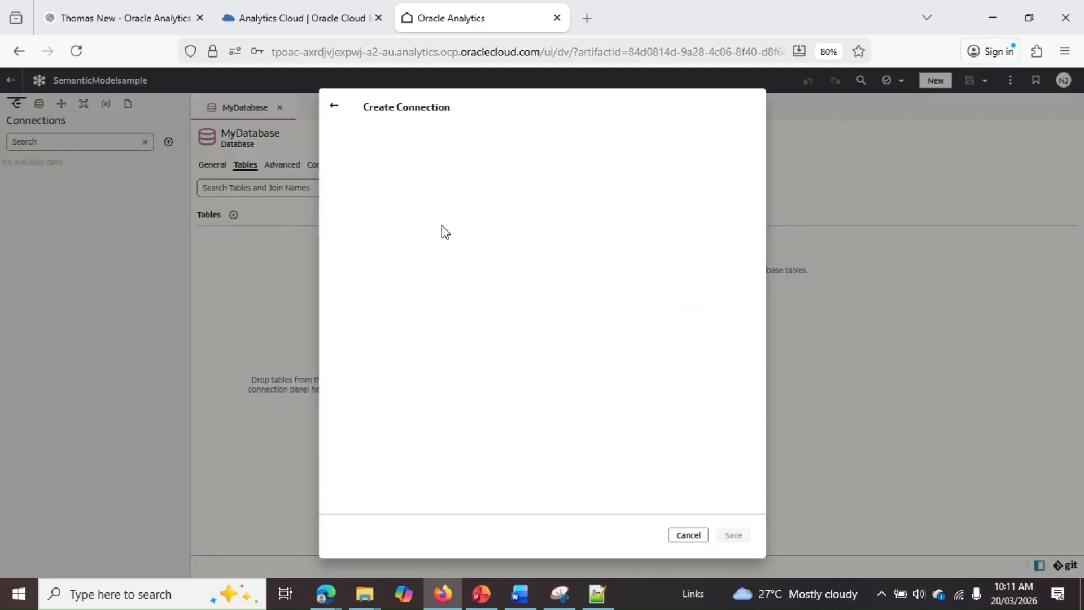
click(509, 204)
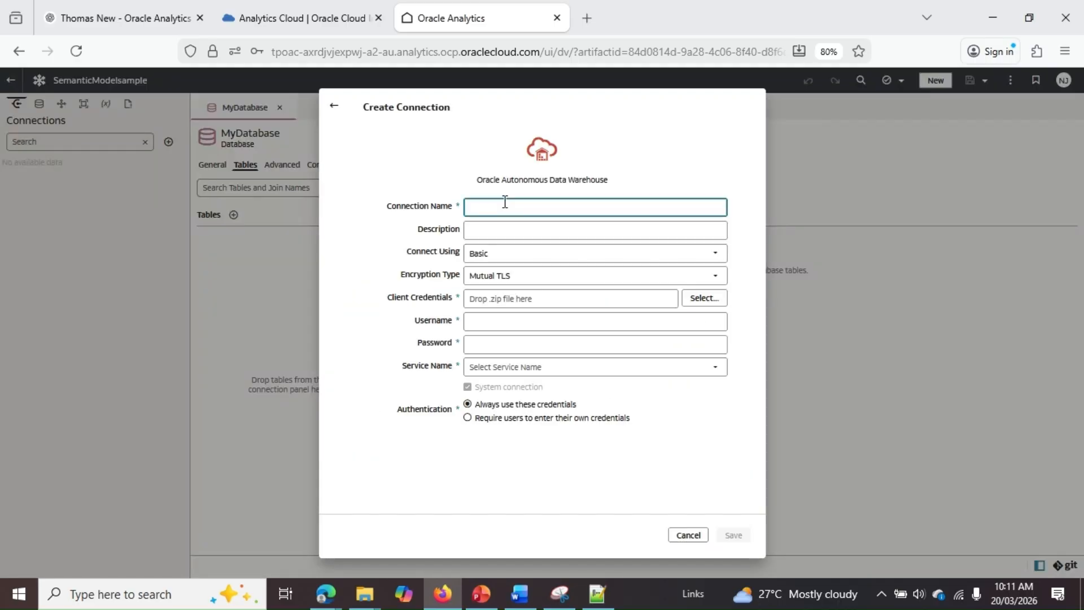
text(DBLAKE)
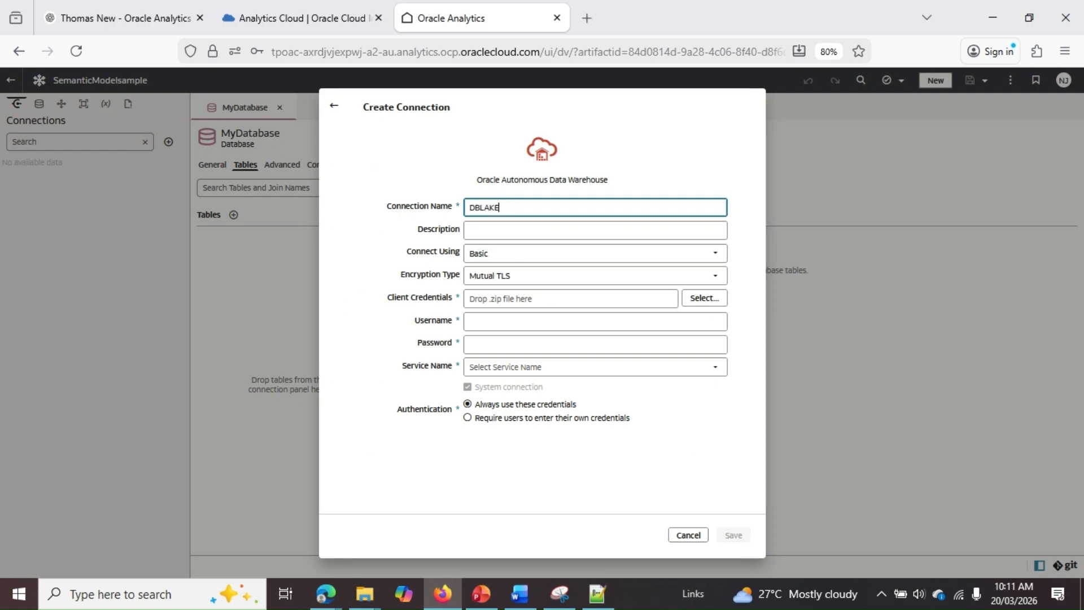
text(CON)
key(Tab)
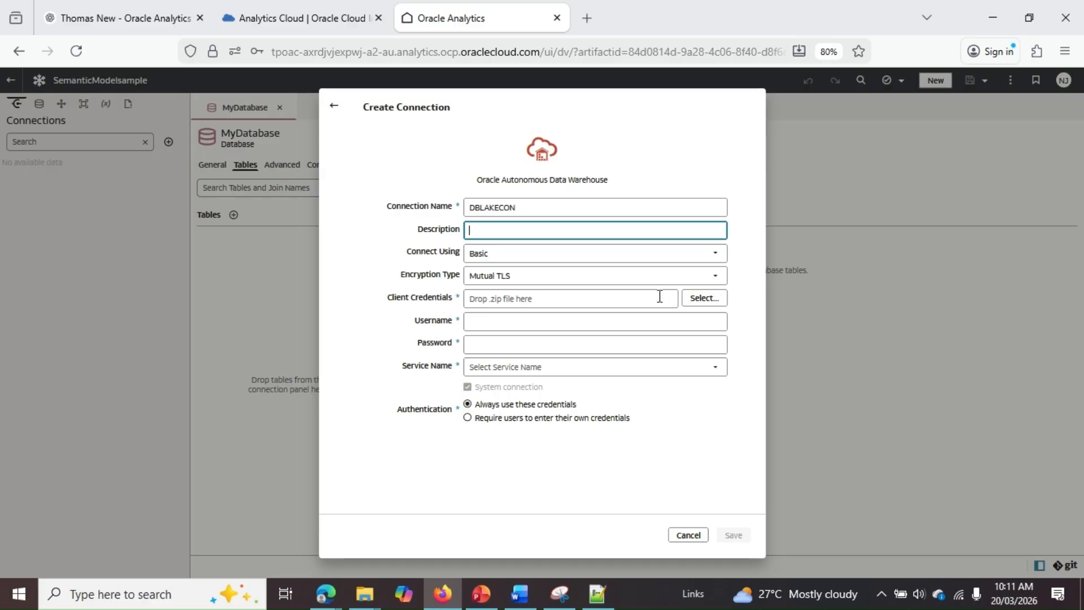
Load the Wallet_DBLAKE zip file from Downloads as the connection's client credentials
click(708, 296)
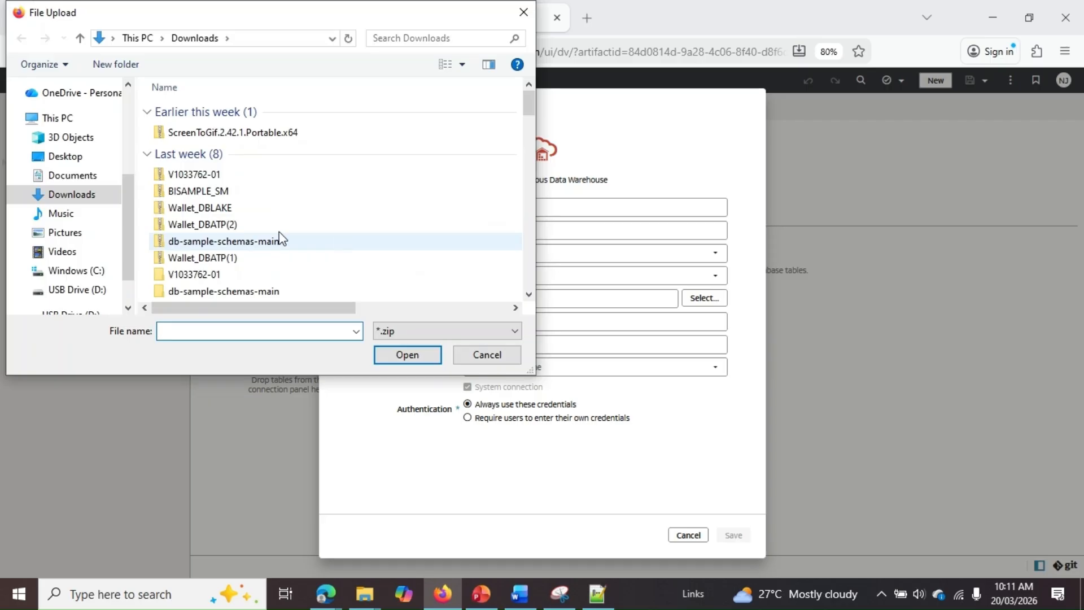
click(277, 209)
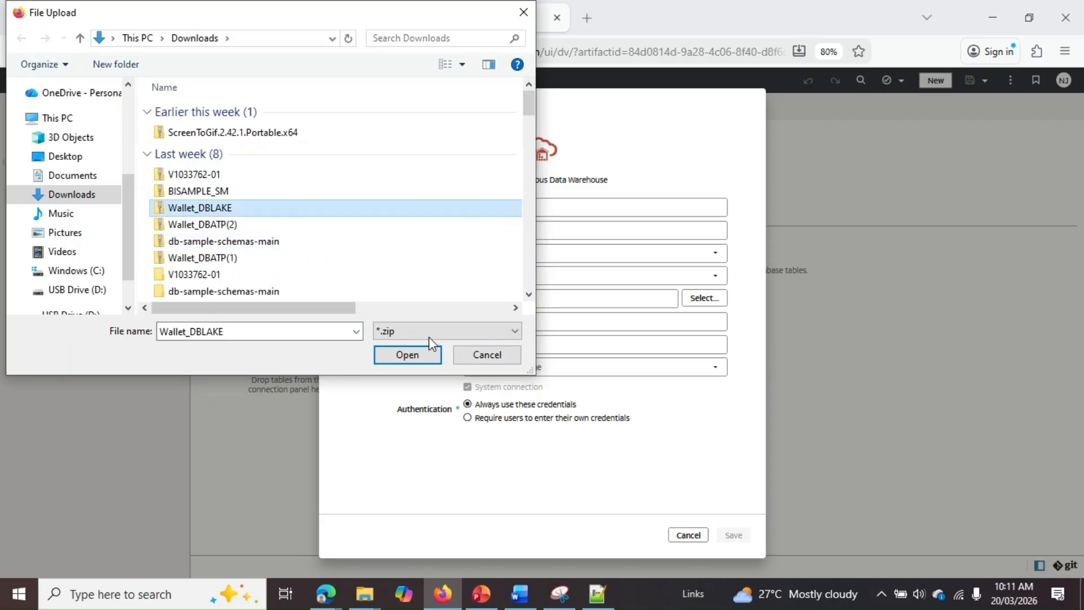
click(422, 354)
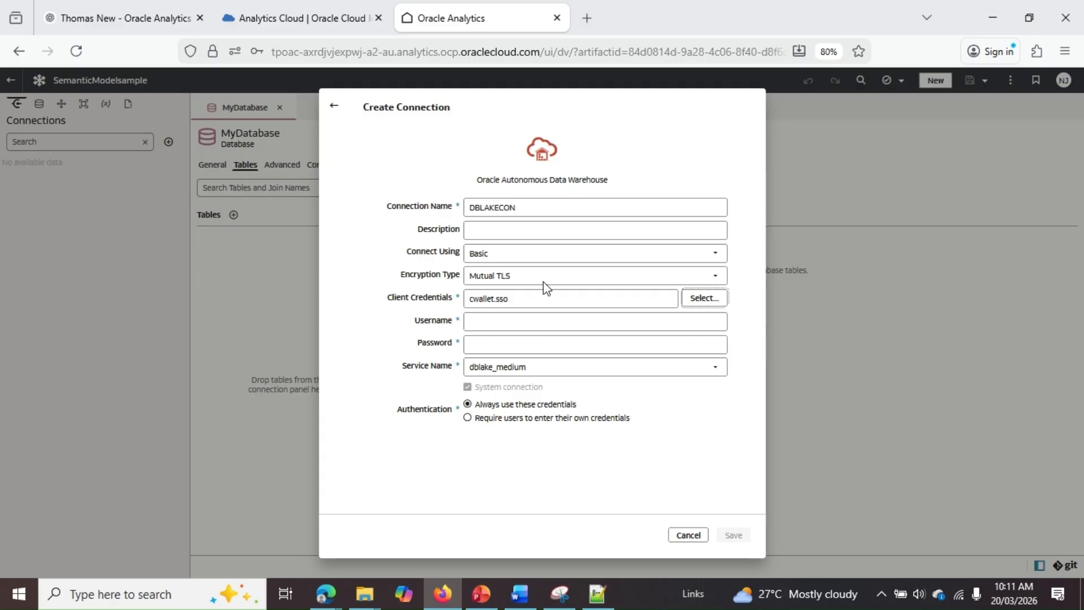
Enter admin as the connection's username, fill in the account password, and save the connection
click(532, 321)
text(ad)
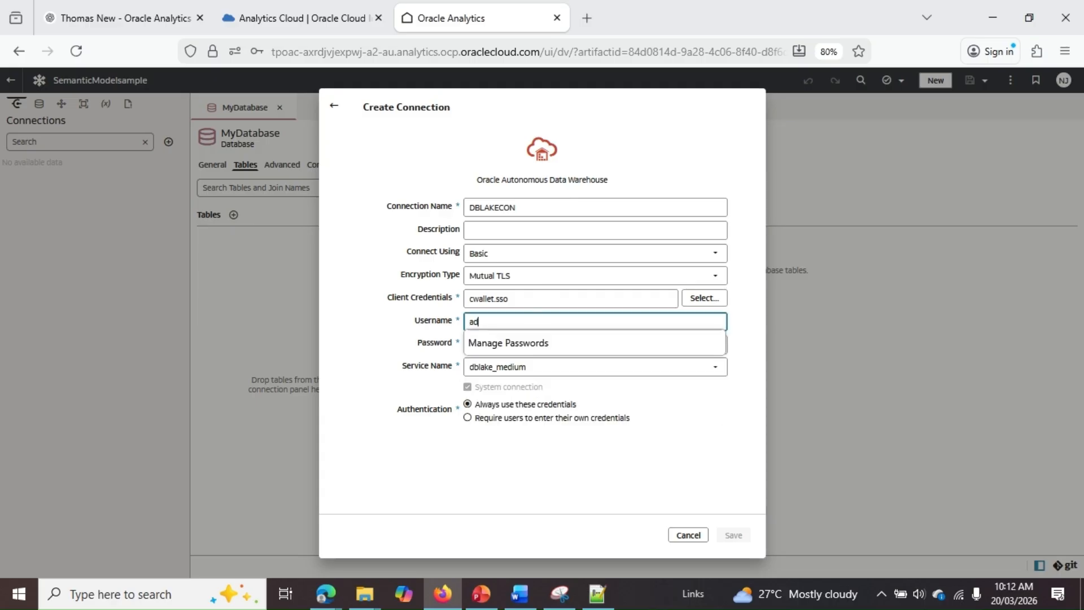
text(min)
key(Tab)
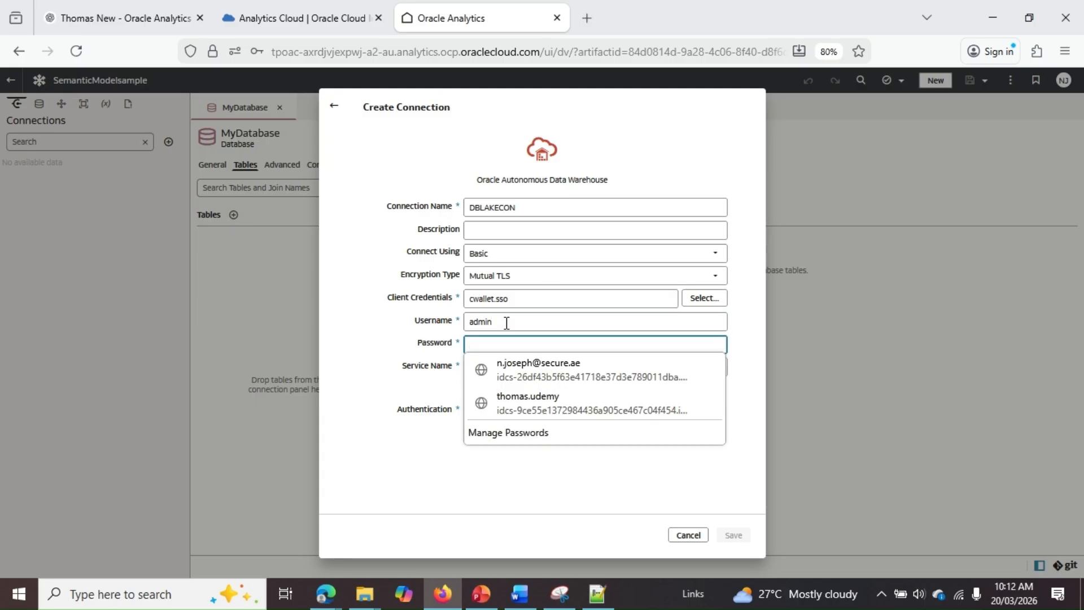
click(706, 370)
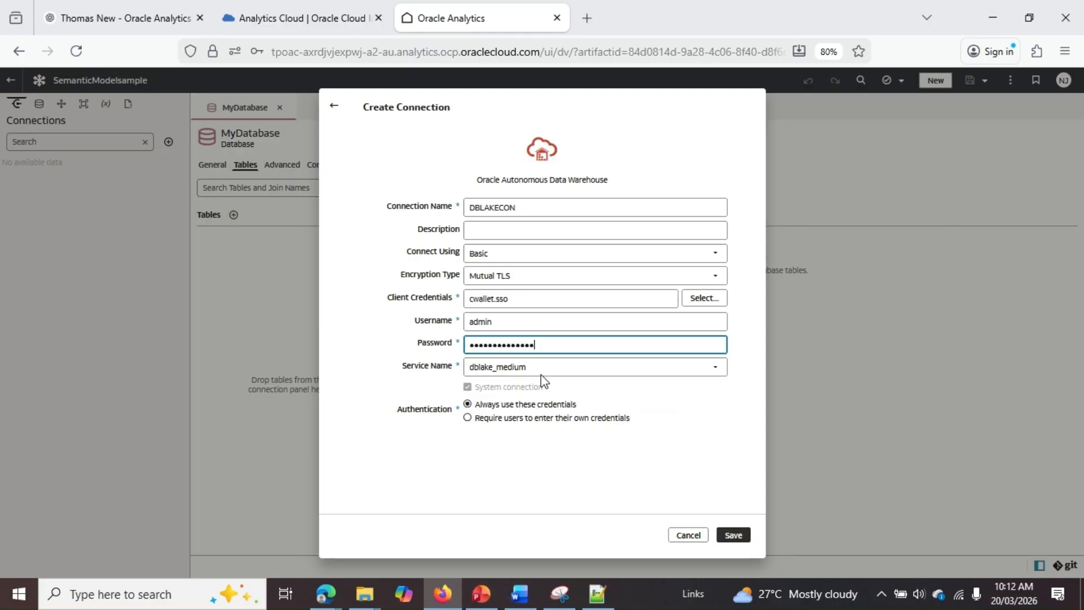
click(738, 537)
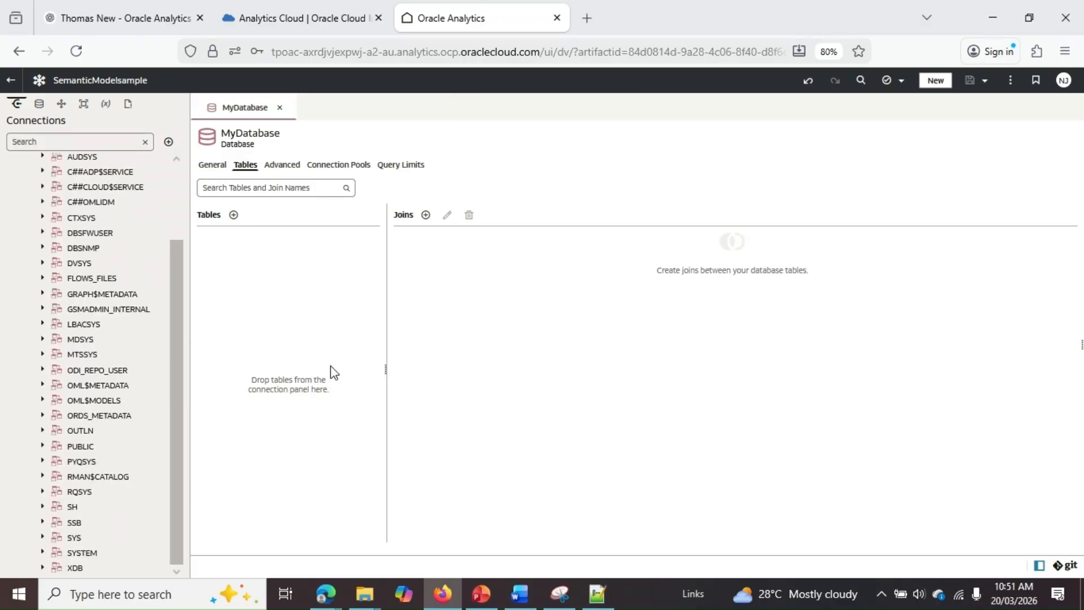
Expand the SH schema under the DBLAKECON connection to list its tables
drag(172, 344, 175, 228)
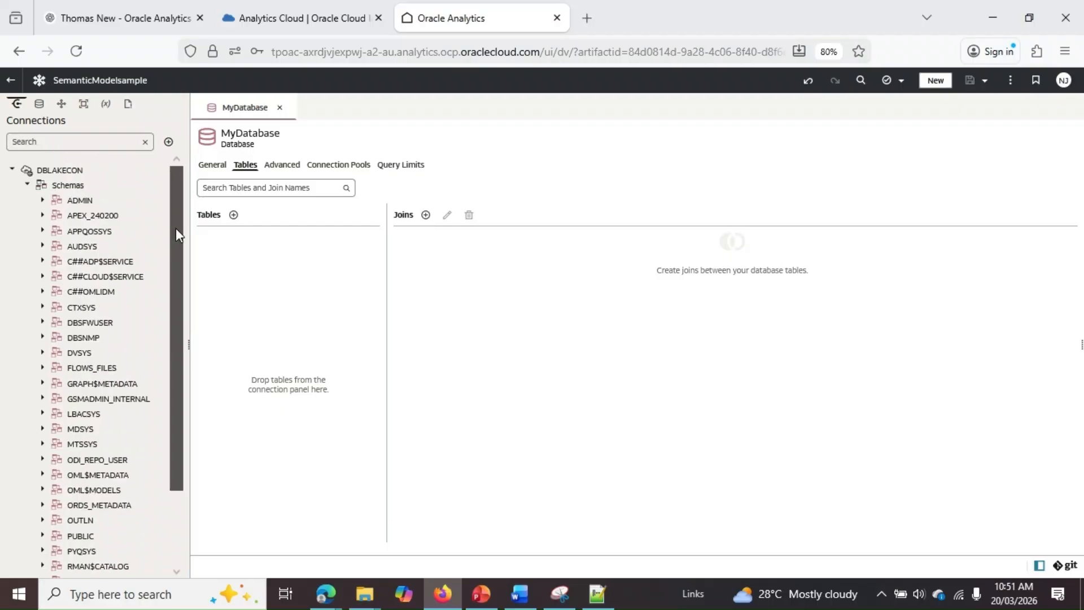
click(12, 169)
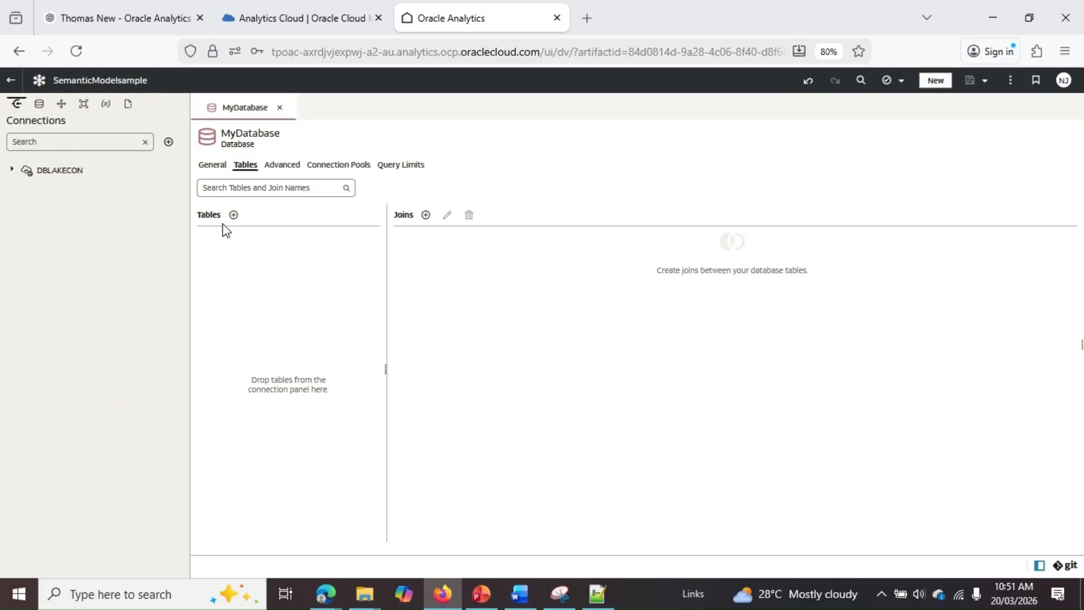
click(12, 170)
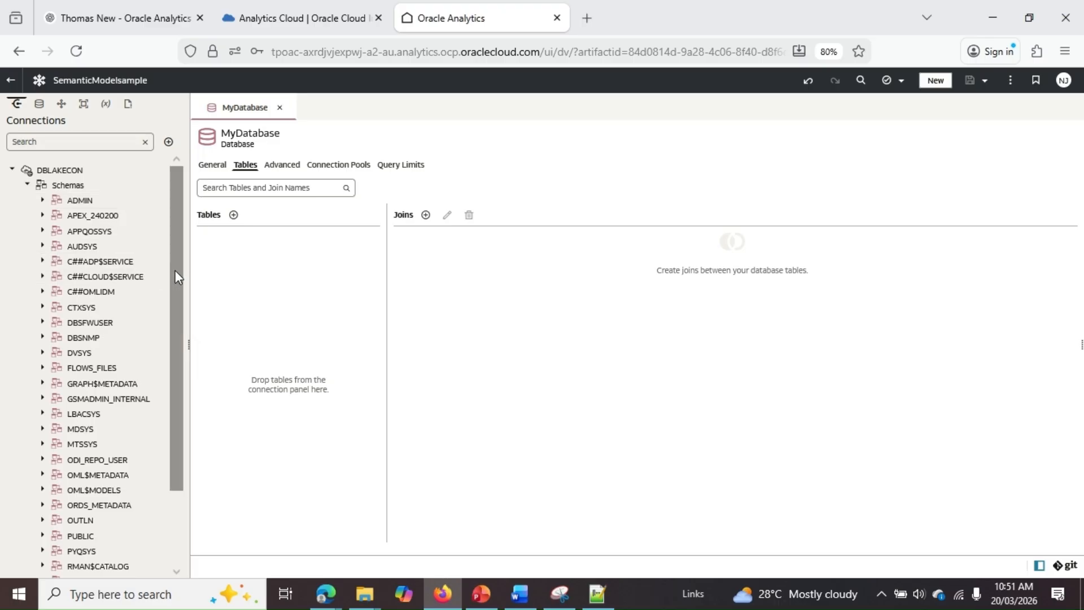
drag(175, 270, 177, 369)
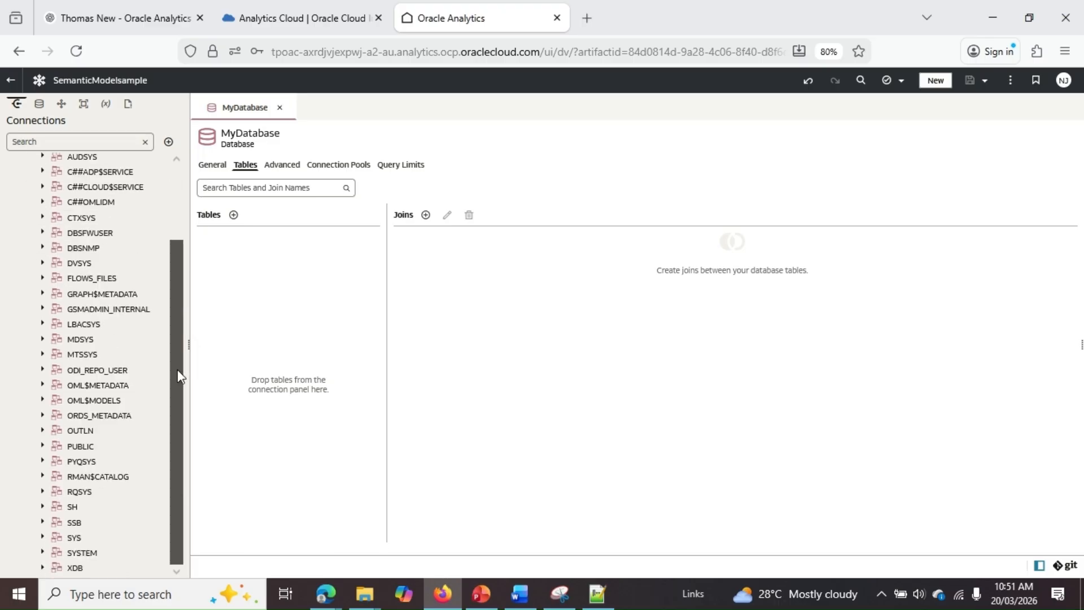
click(42, 506)
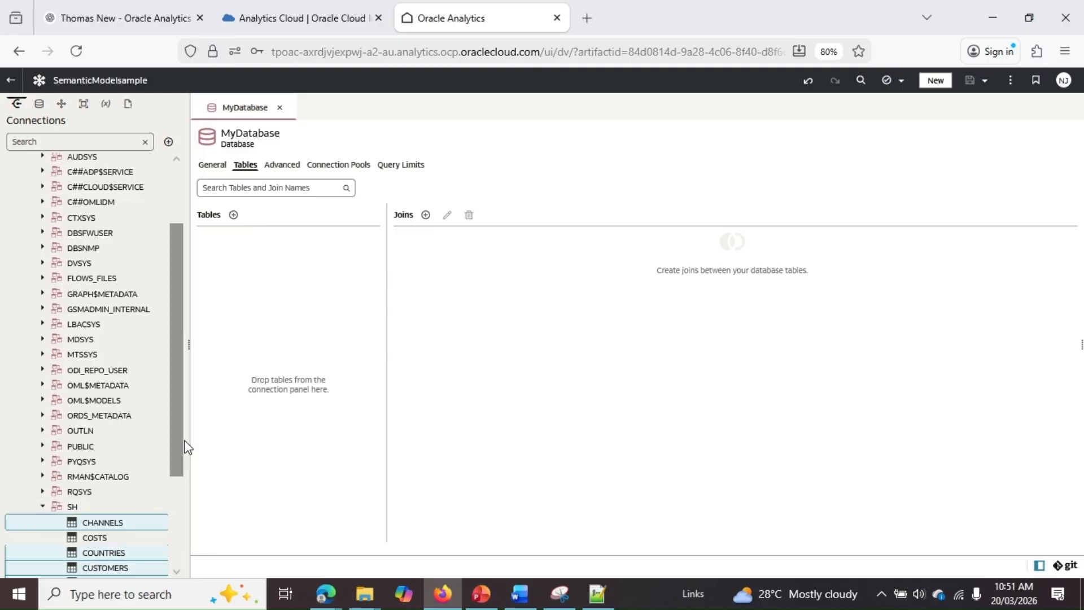
Add the SH tables CHANNELS, COUNTRIES, CUSTOMERS, PRODUCTS, PROMOTIONS, SALES and TIMES to MyDatabase, and expand the added SH schema
drag(177, 434, 178, 508)
scroll(178, 508, down, 2)
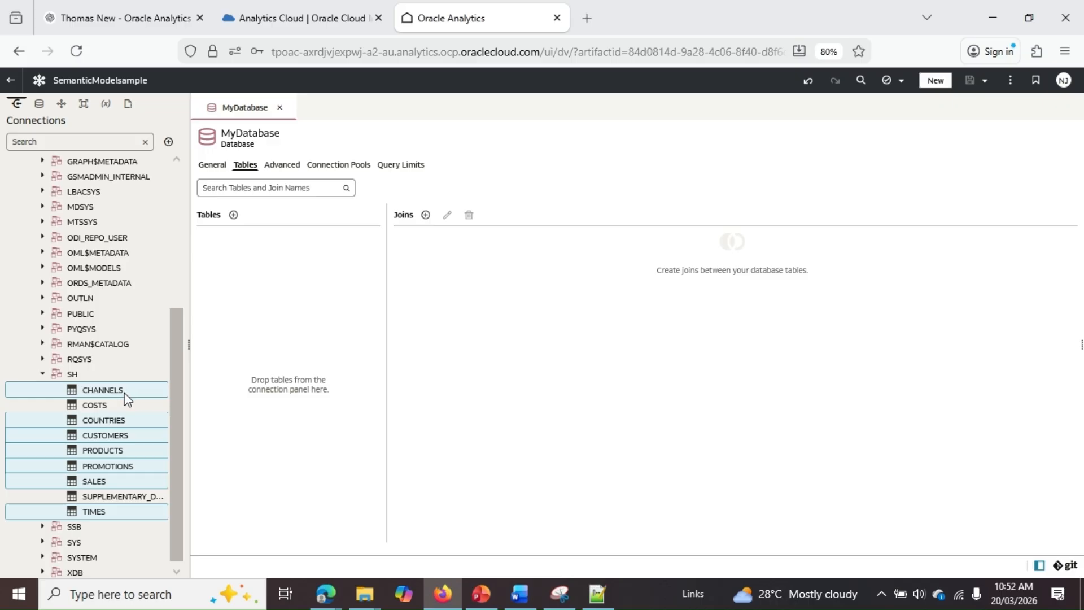
drag(125, 399, 341, 350)
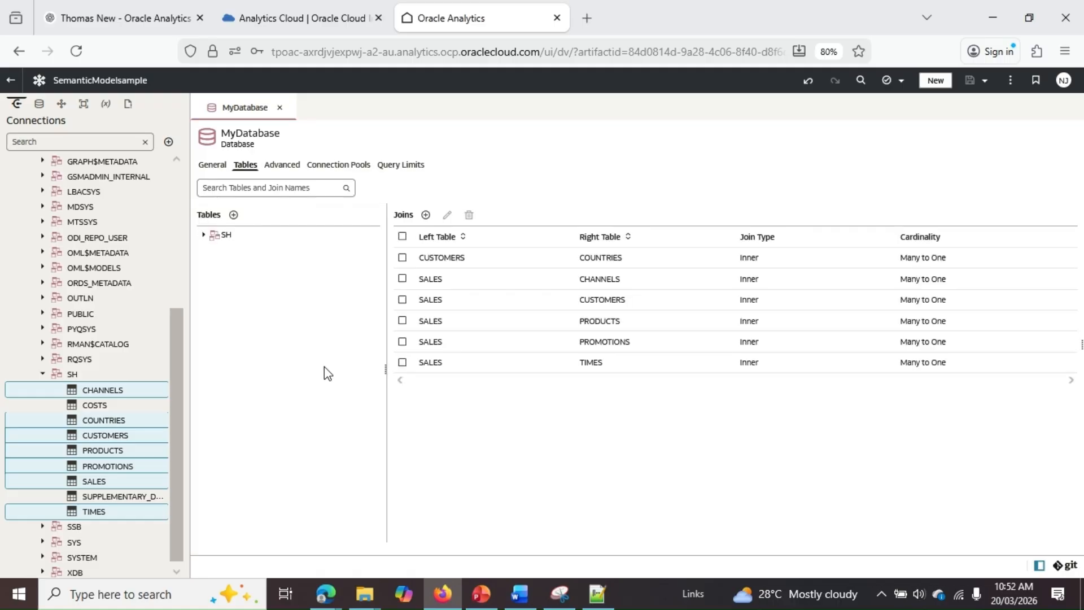
click(209, 236)
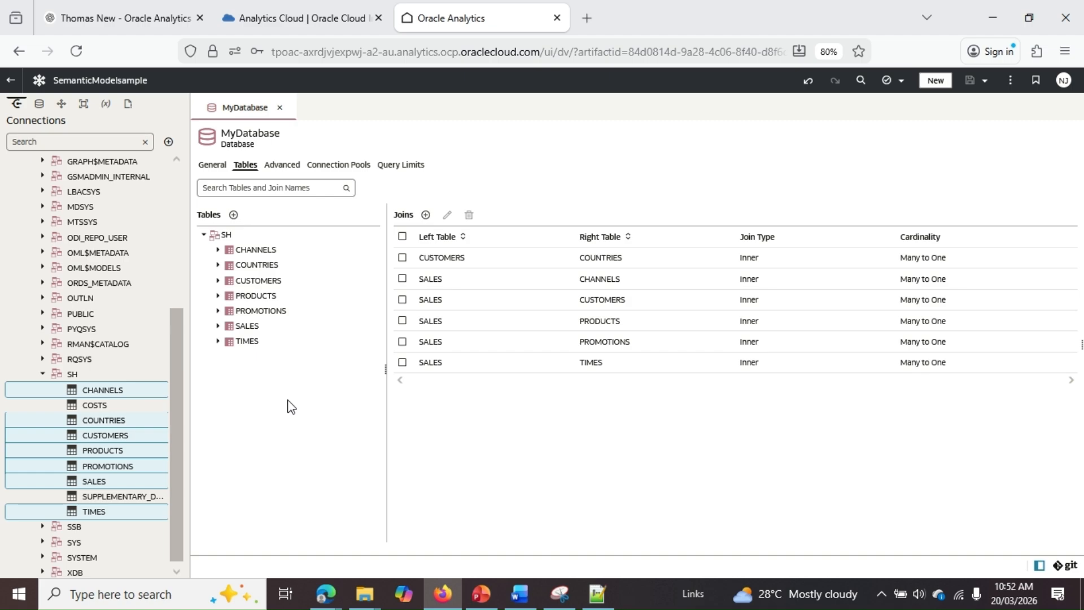
Create a physical table alias named Fact.Sales from the SALES table
right_click(276, 335)
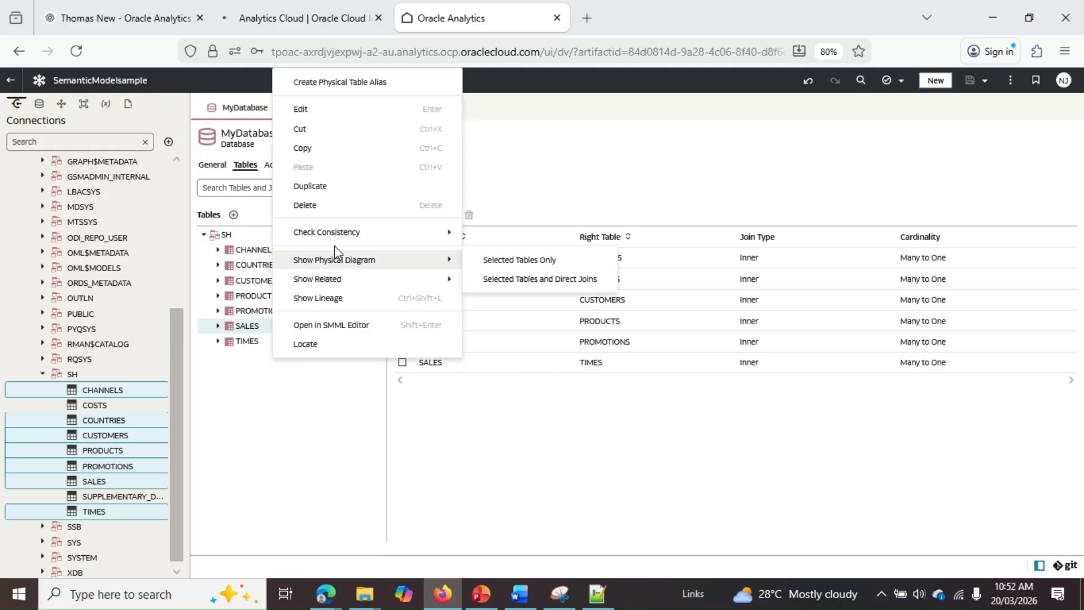
click(391, 90)
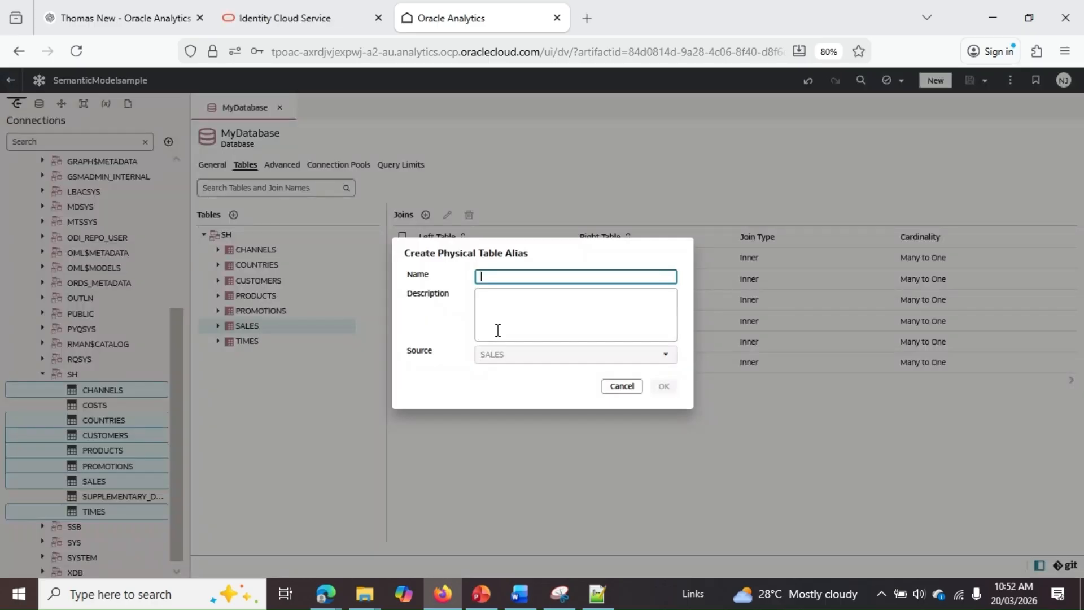
text(Fact.Sales)
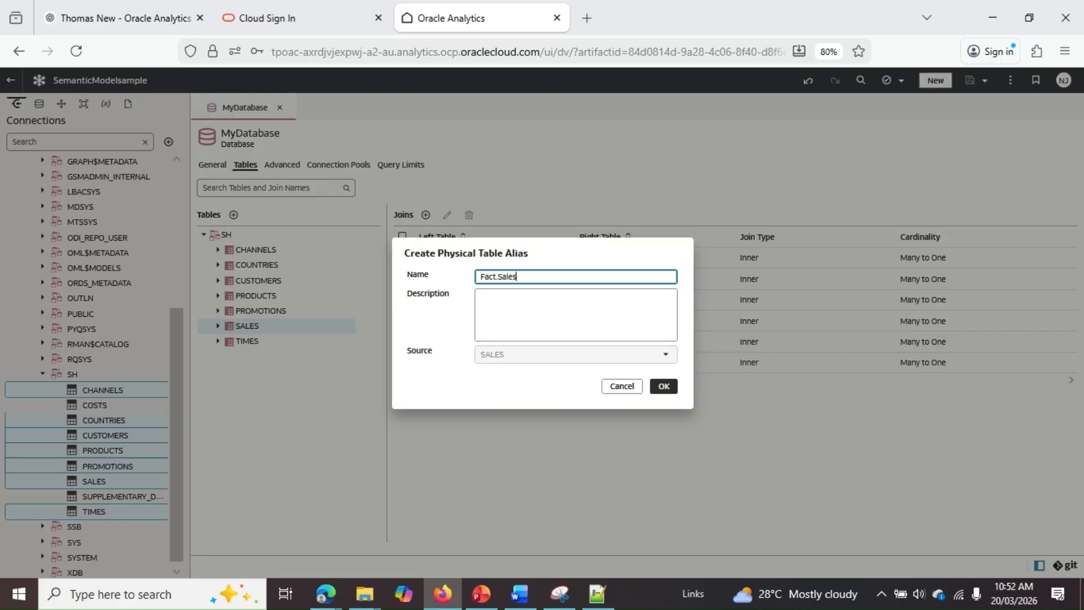
click(622, 387)
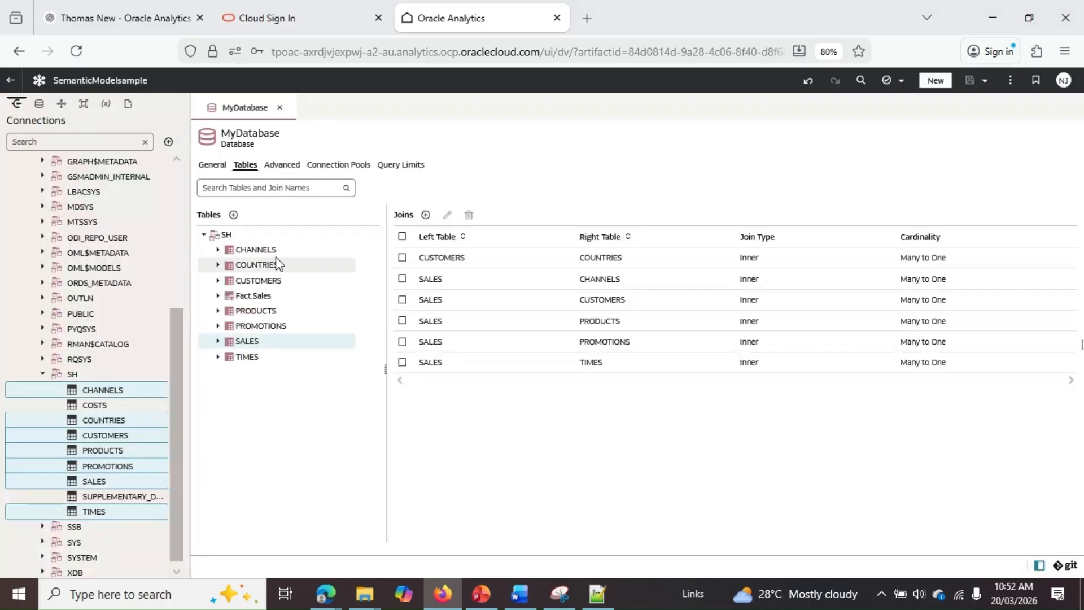
Create a physical table alias named Dim1.Channels from the CHANNELS table
click(272, 252)
right_click(274, 257)
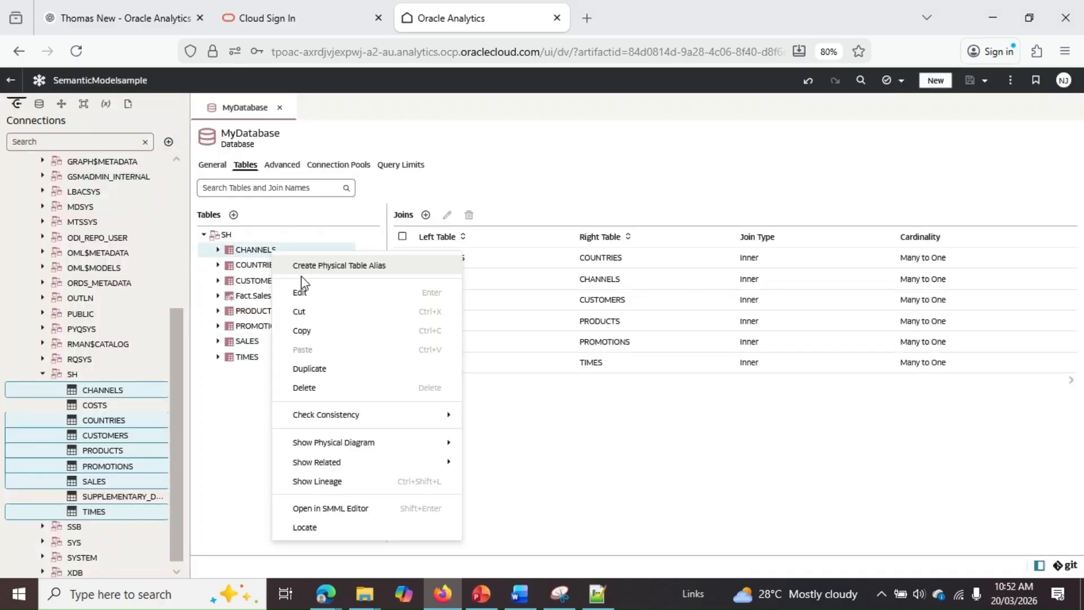
click(300, 273)
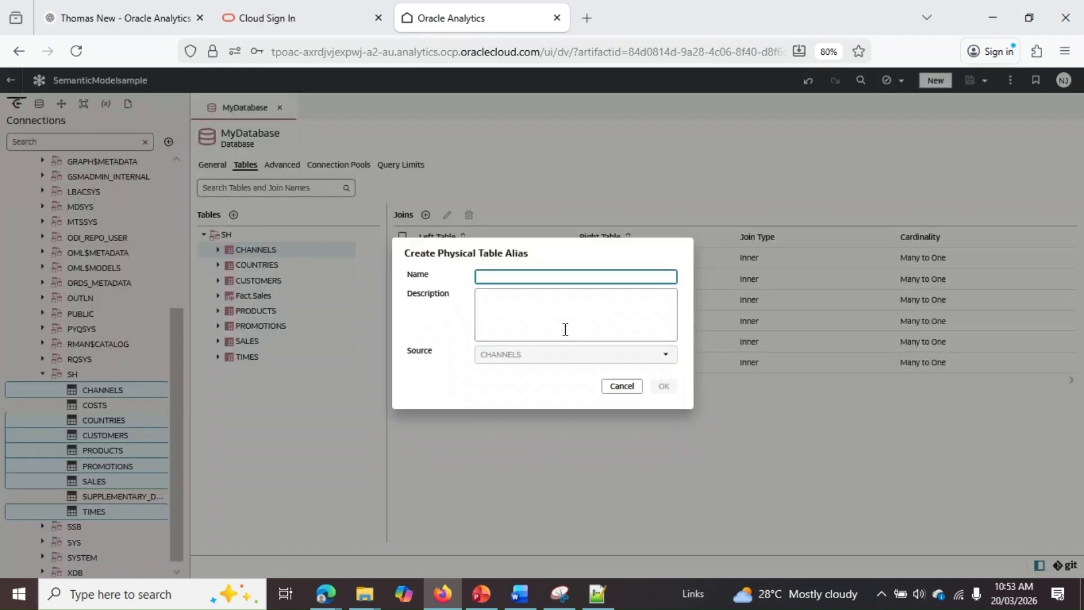
text(Dim1.Channel)
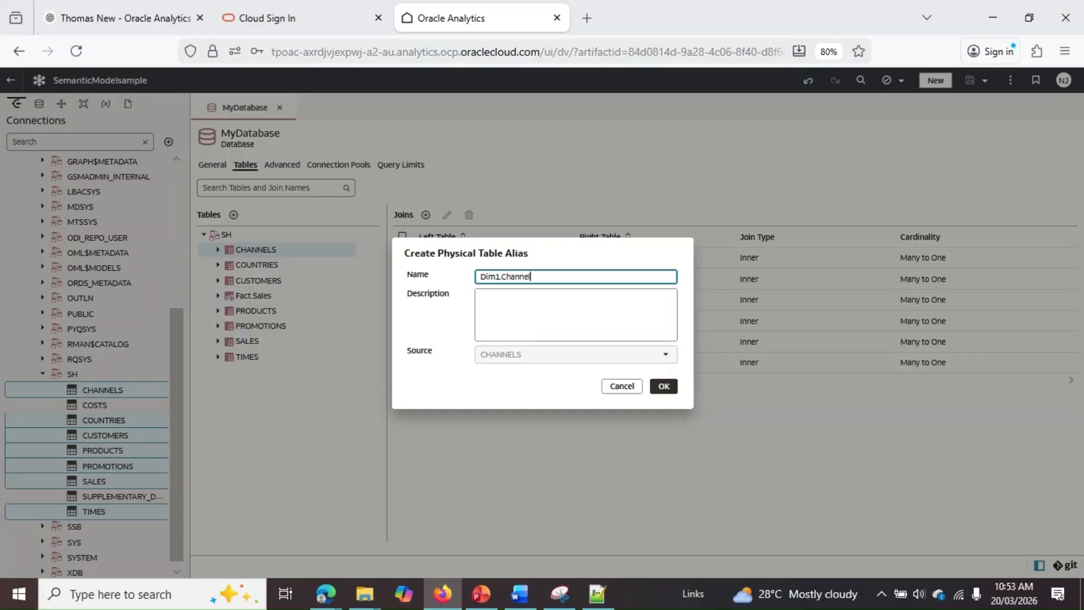
text(s)
click(672, 396)
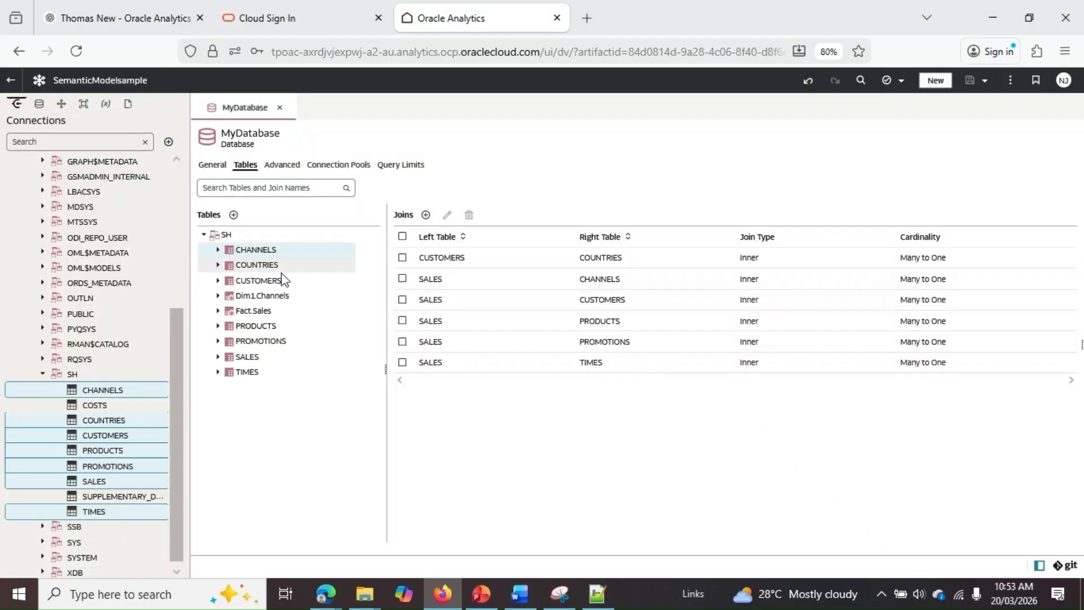
Create a physical table alias named Dim2.Countries from the COUNTRIES table
right_click(278, 269)
click(408, 283)
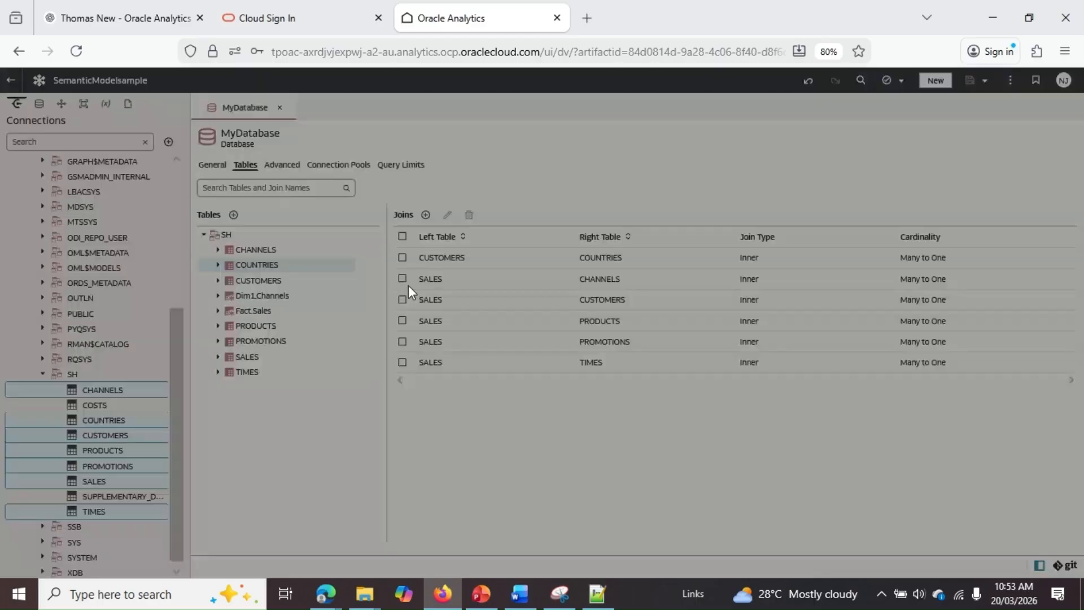
text(Dim)
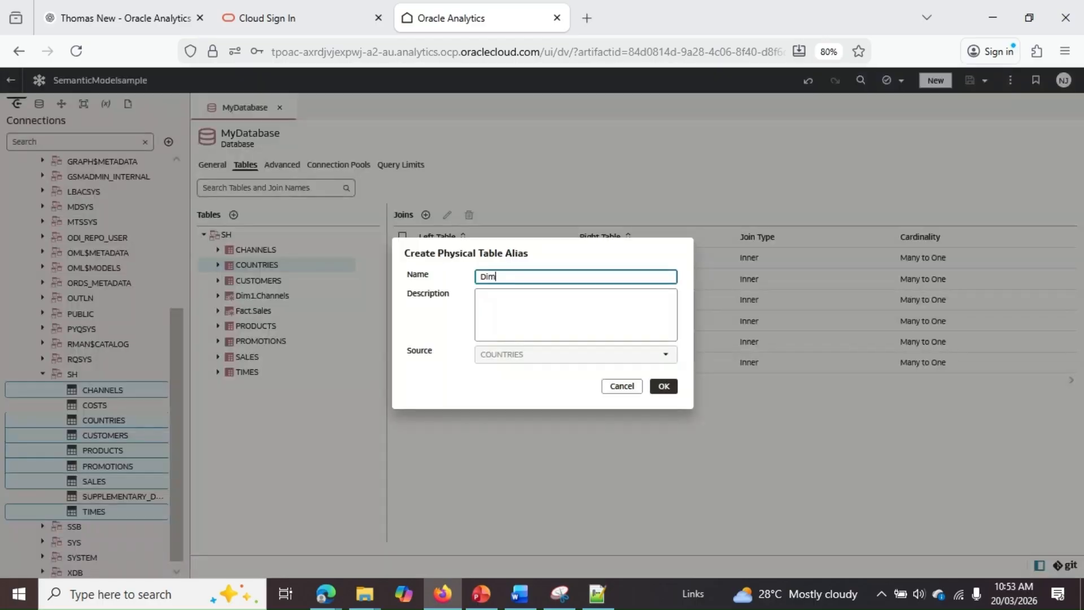
text(2.Countries)
click(665, 386)
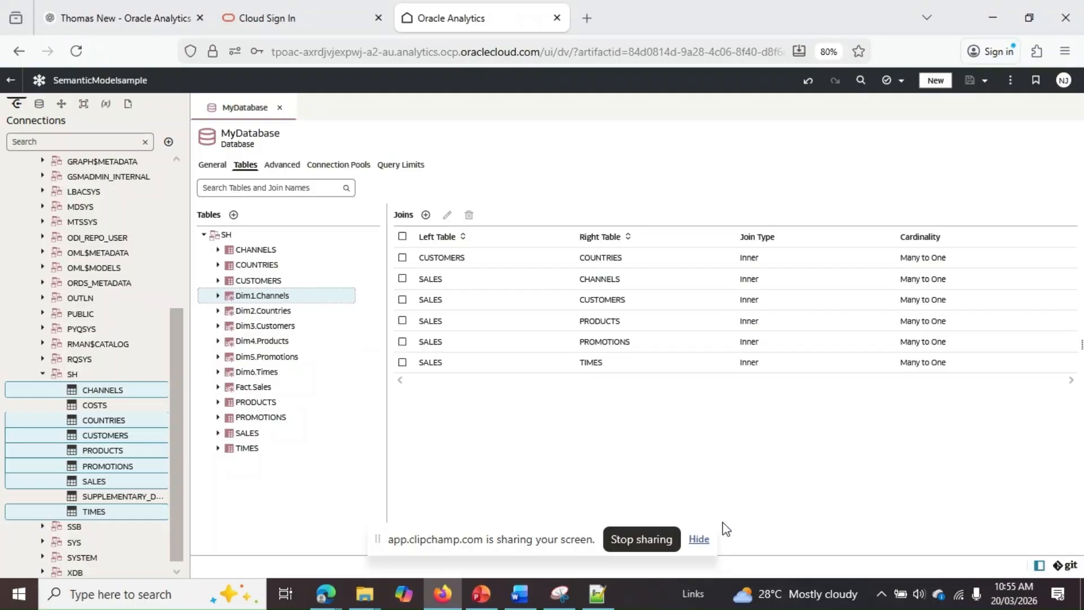
click(706, 544)
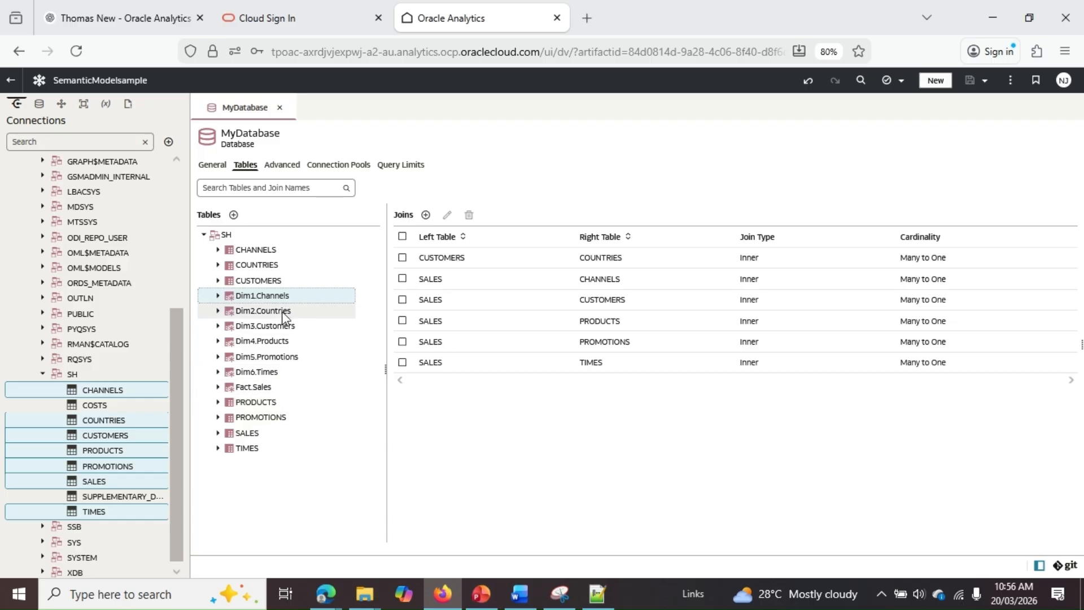
Show a physical diagram containing only the six dimension aliases Dim1.Channels to Dim6.Times and Fact.Sales
ctrl+click(283, 312)
ctrl+click(290, 327)
ctrl+click(293, 343)
ctrl+click(290, 357)
ctrl+click(283, 373)
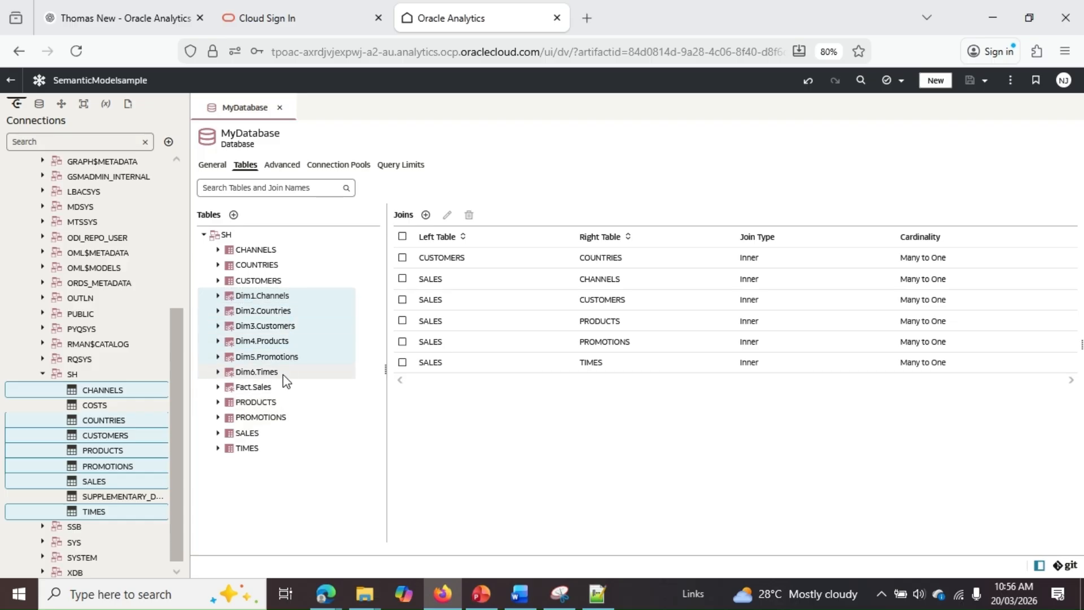
ctrl+click(280, 388)
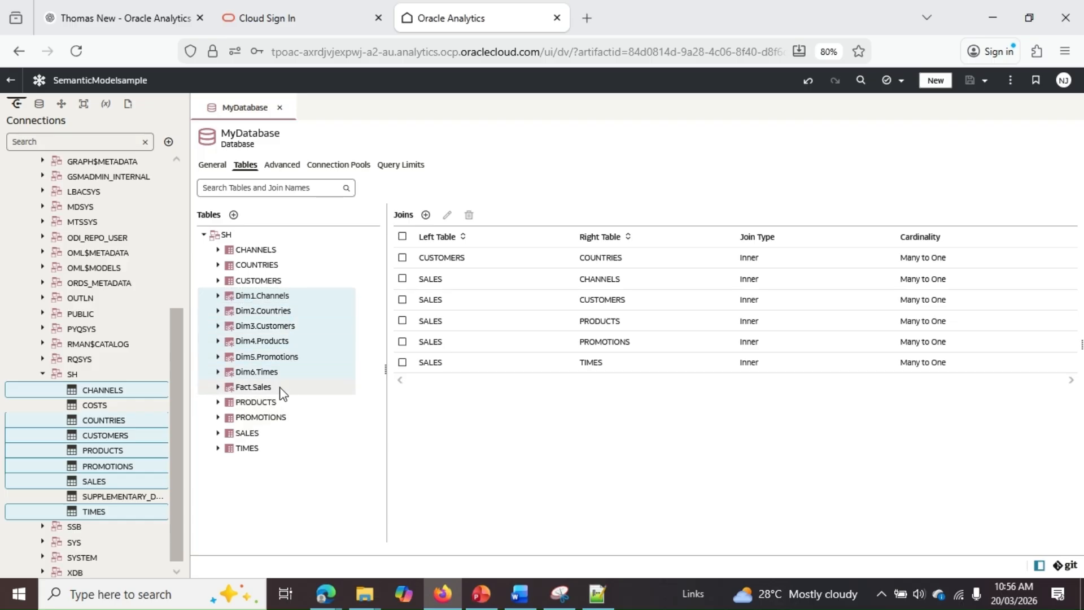
right_click(294, 304)
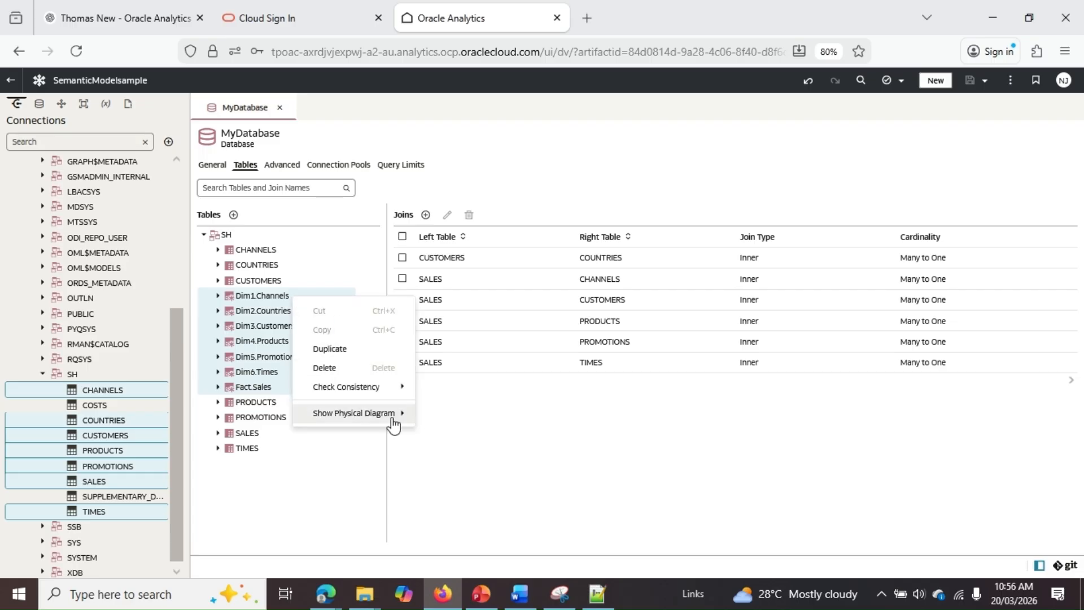
mouse_move(394, 417)
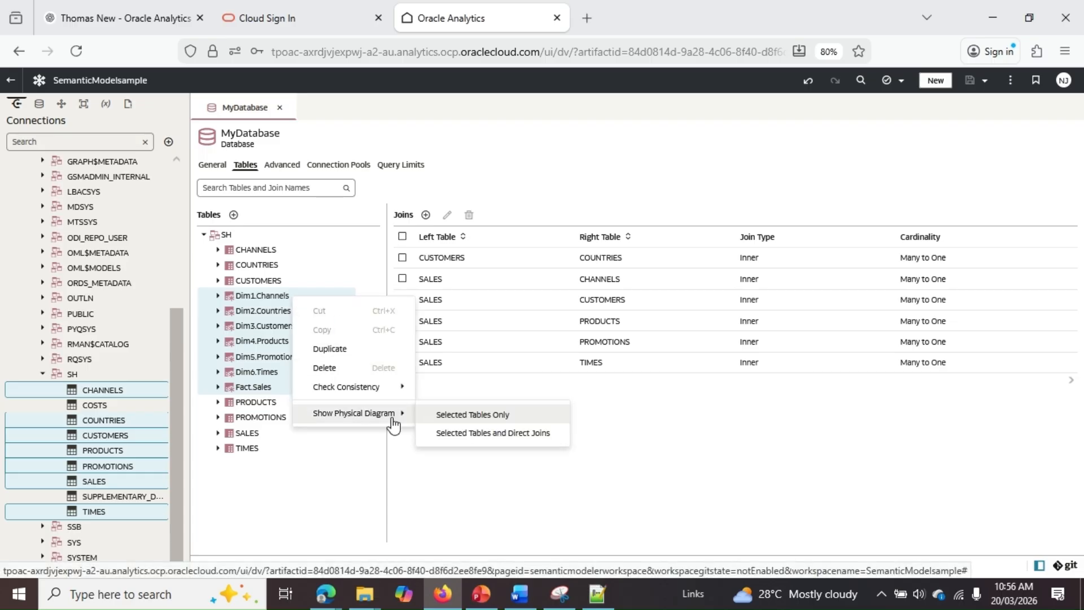
click(479, 419)
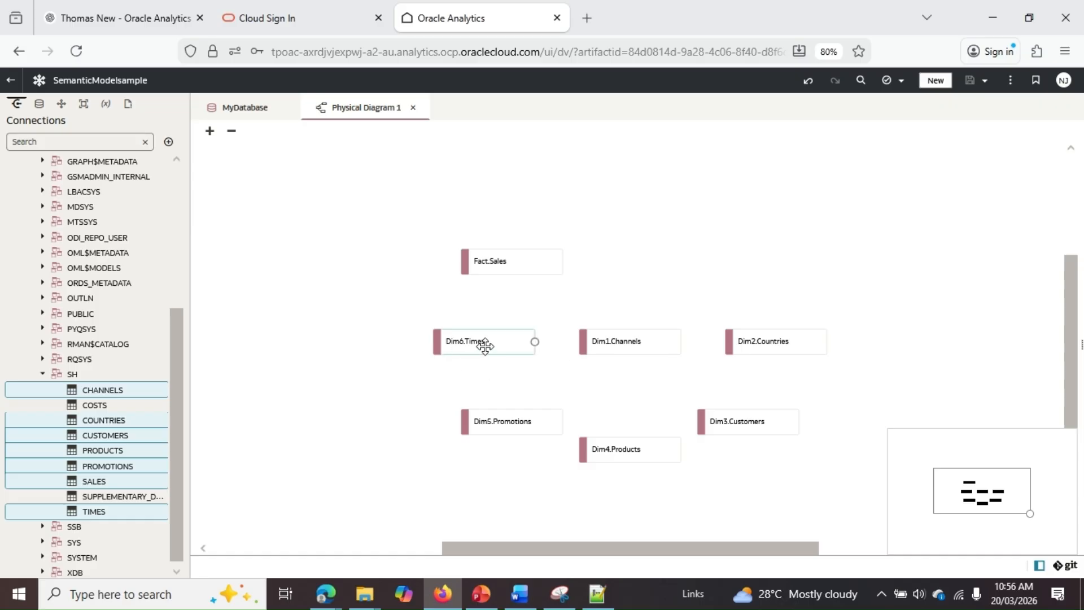
Arrange the diagram with Fact.Sales in the middle, Dim6.Times to its left and Dim1.Channels above it
drag(484, 345, 343, 357)
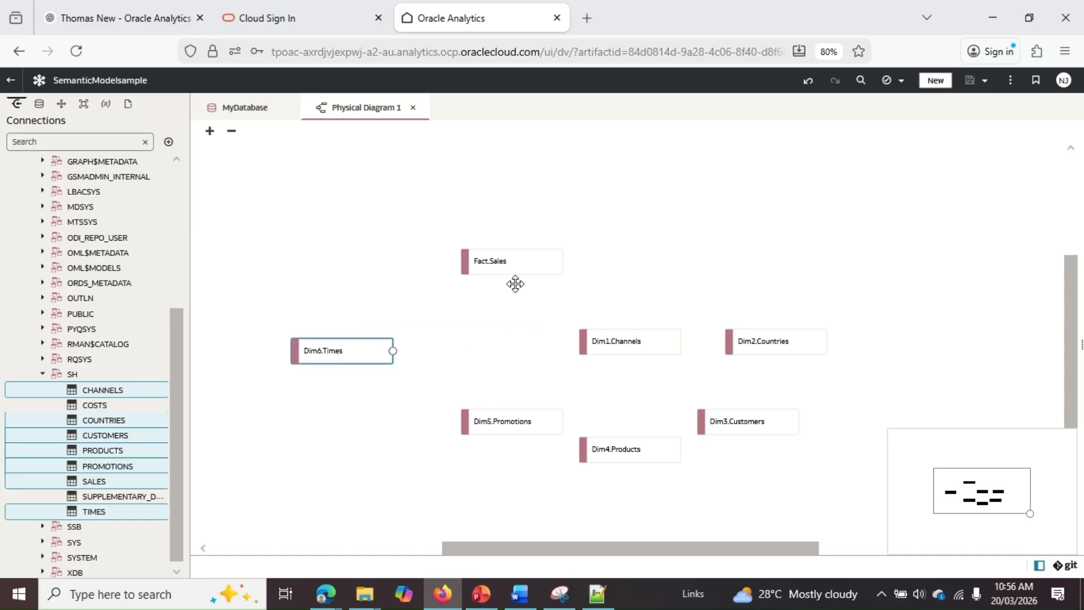
drag(519, 264, 763, 231)
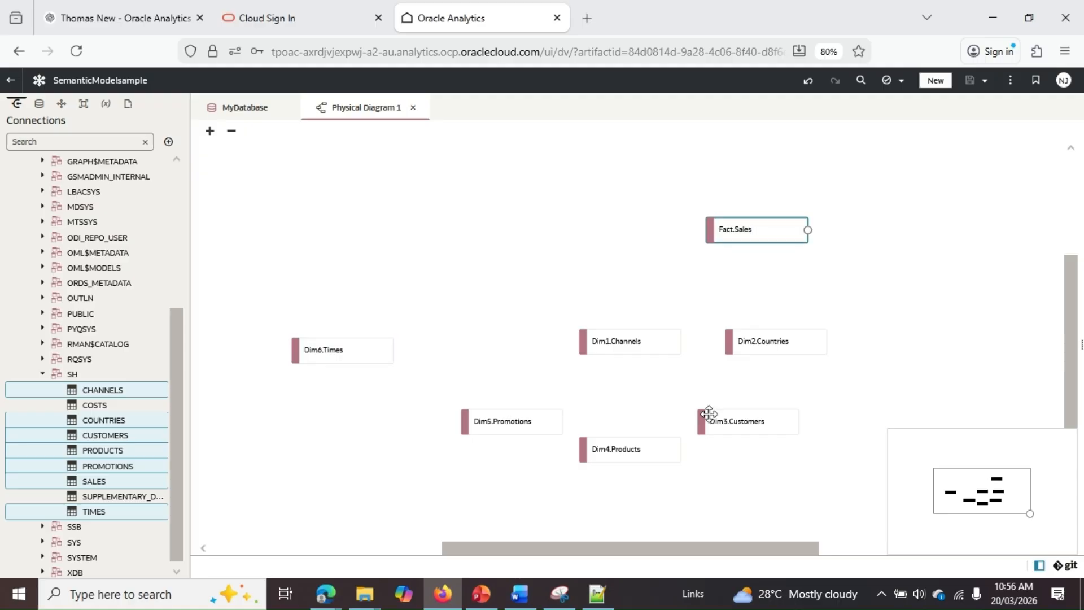
drag(650, 334, 570, 210)
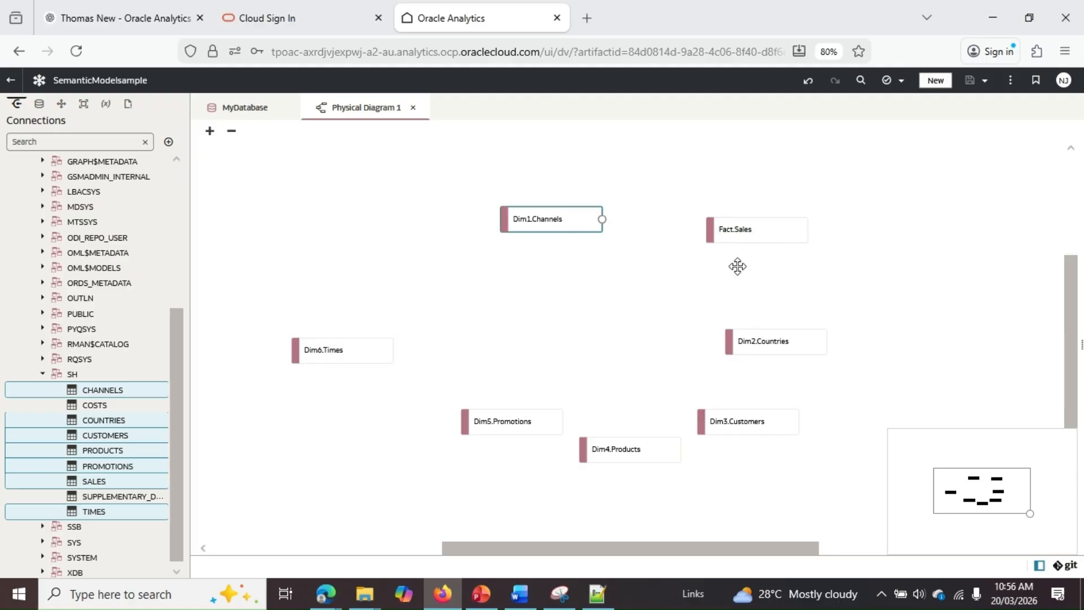
drag(750, 235, 553, 350)
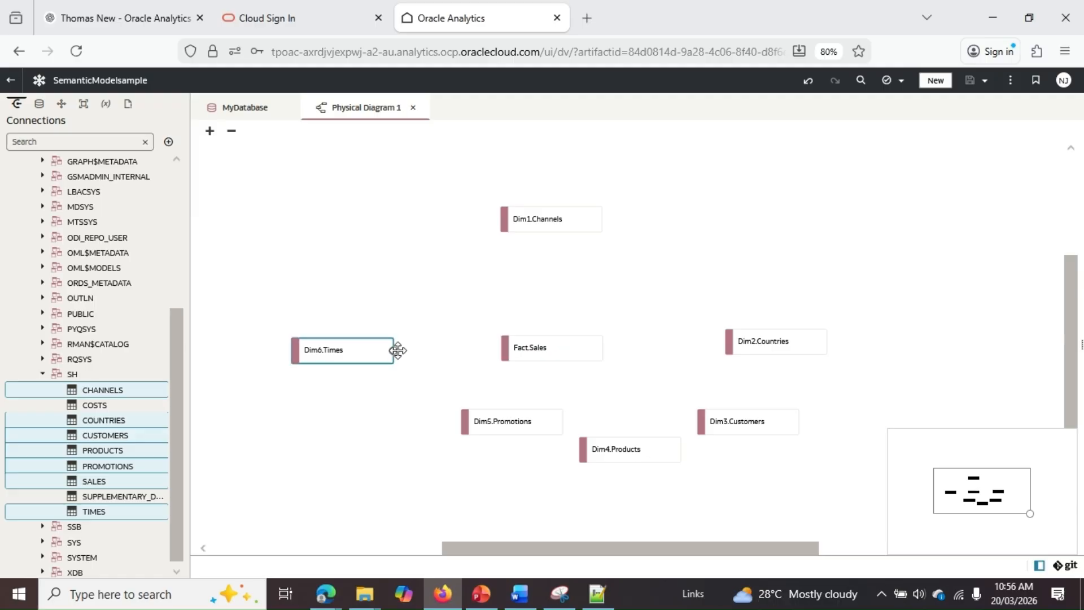
Add a physical join from Dim6.Times to Fact.Sales on TIME_ID = TIME_ID
drag(398, 351, 508, 348)
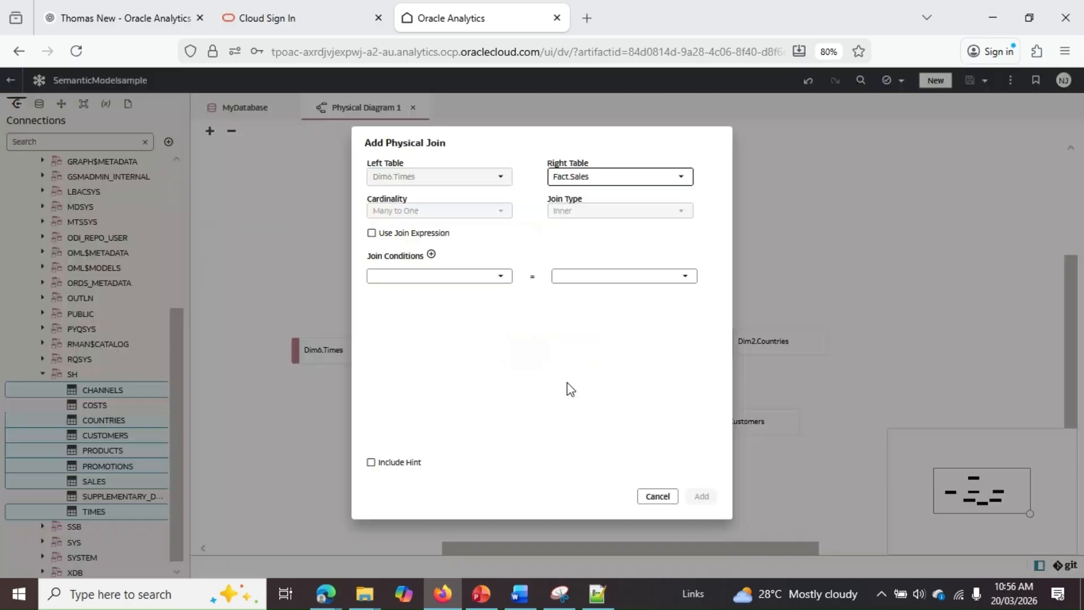
click(461, 273)
scroll(477, 442, down, 4)
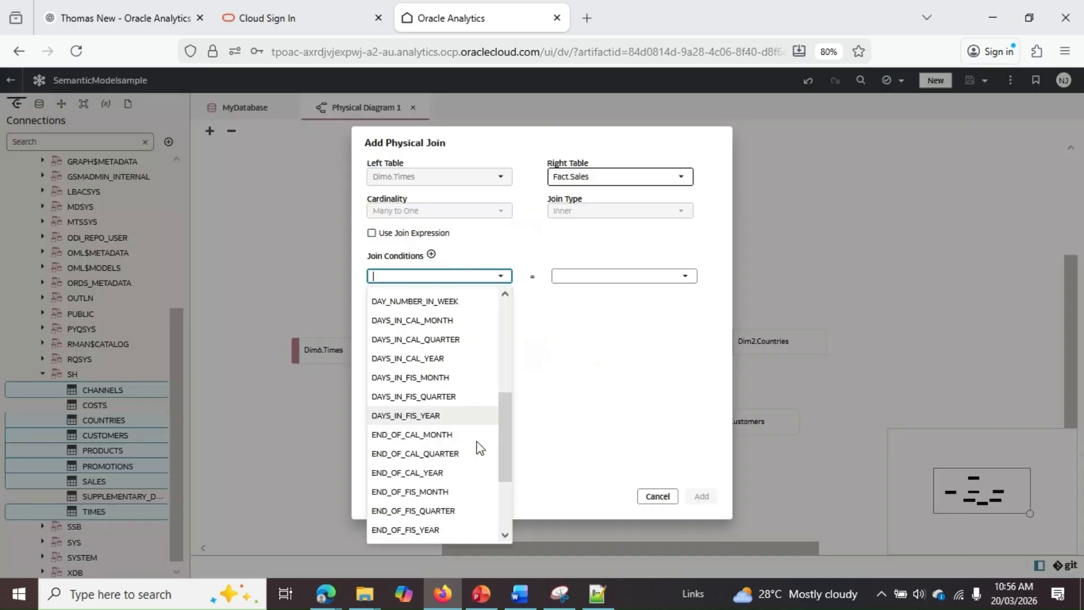
scroll(477, 442, down, 4)
click(475, 490)
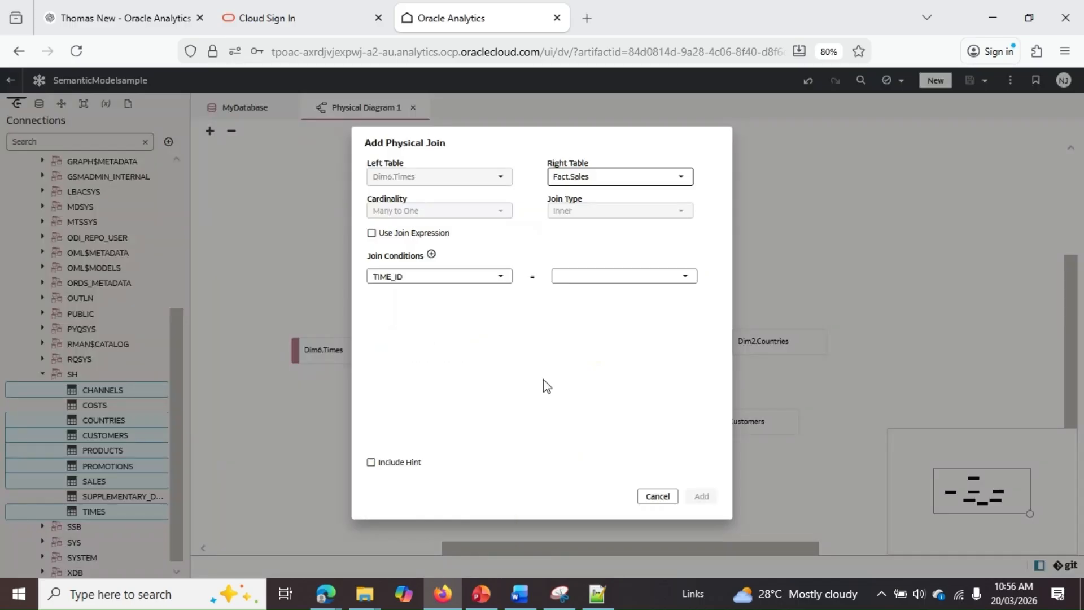
click(616, 277)
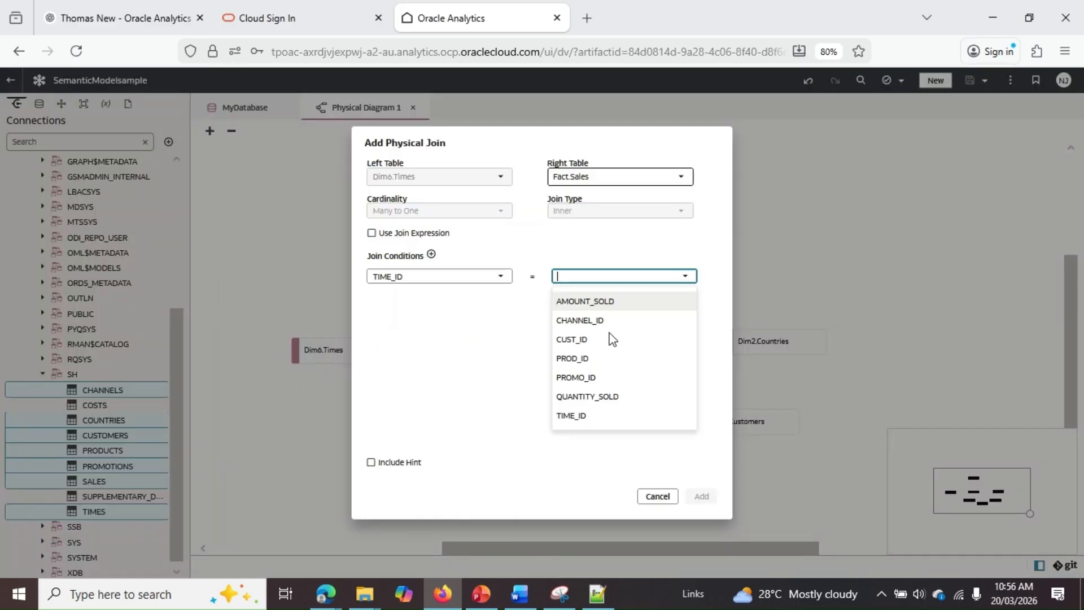
click(602, 417)
click(702, 497)
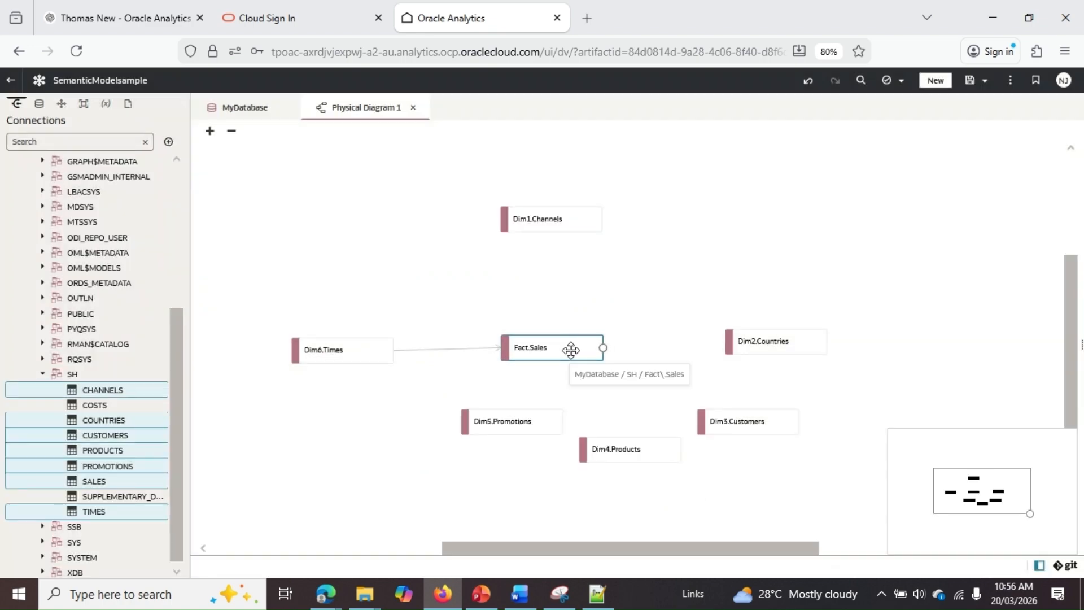
Line up Fact.Sales, Dim3.Customers and Dim2.Countries in a row with Dim6.Times, and move Dim5.Promotions slightly away below Fact.Sales
drag(571, 350, 570, 353)
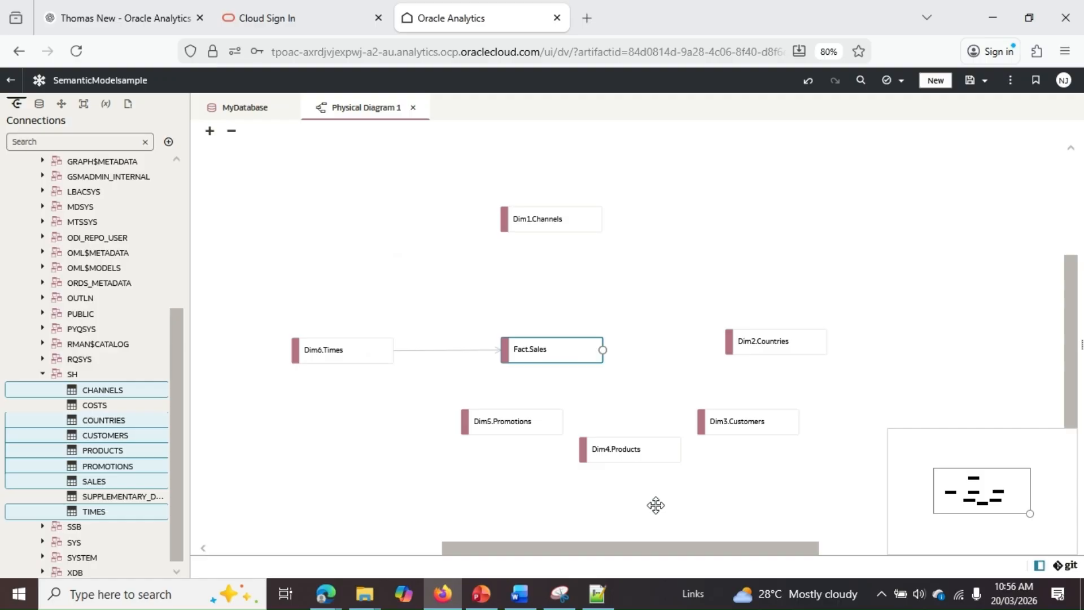
drag(548, 434, 505, 465)
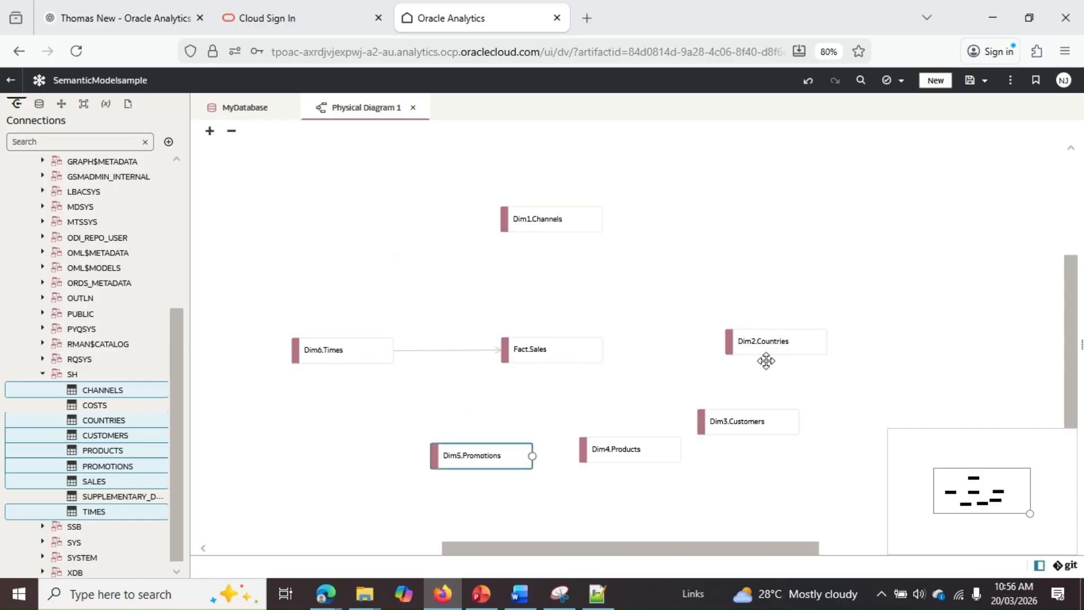
drag(767, 361, 868, 371)
drag(745, 416, 732, 346)
Add a physical join from Fact.Sales to Dim3.Customers on CUST_ID = CUST_ID
click(605, 351)
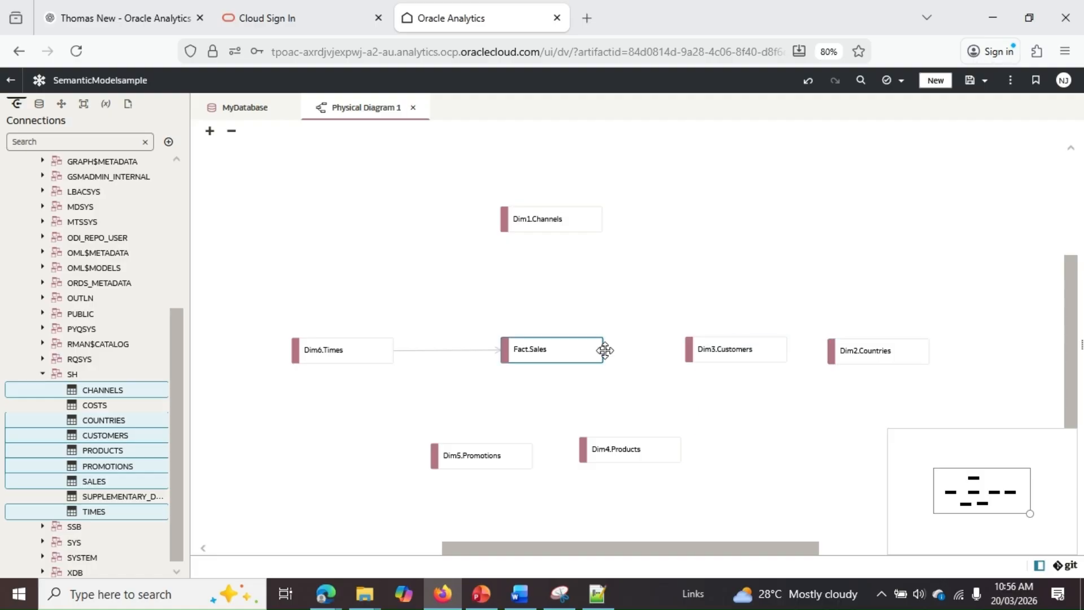
drag(605, 351, 689, 348)
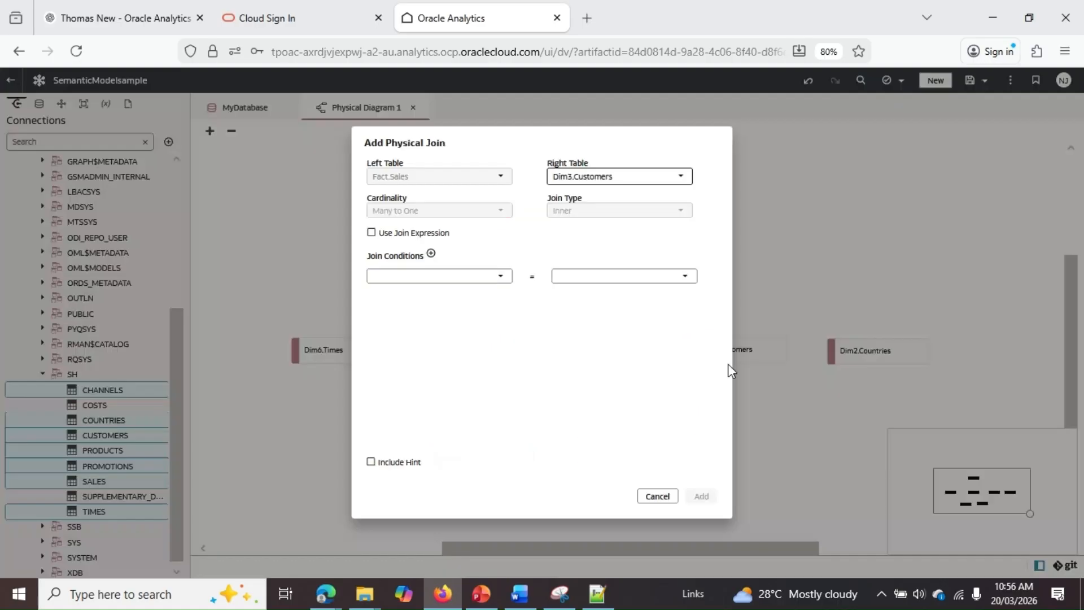
click(484, 275)
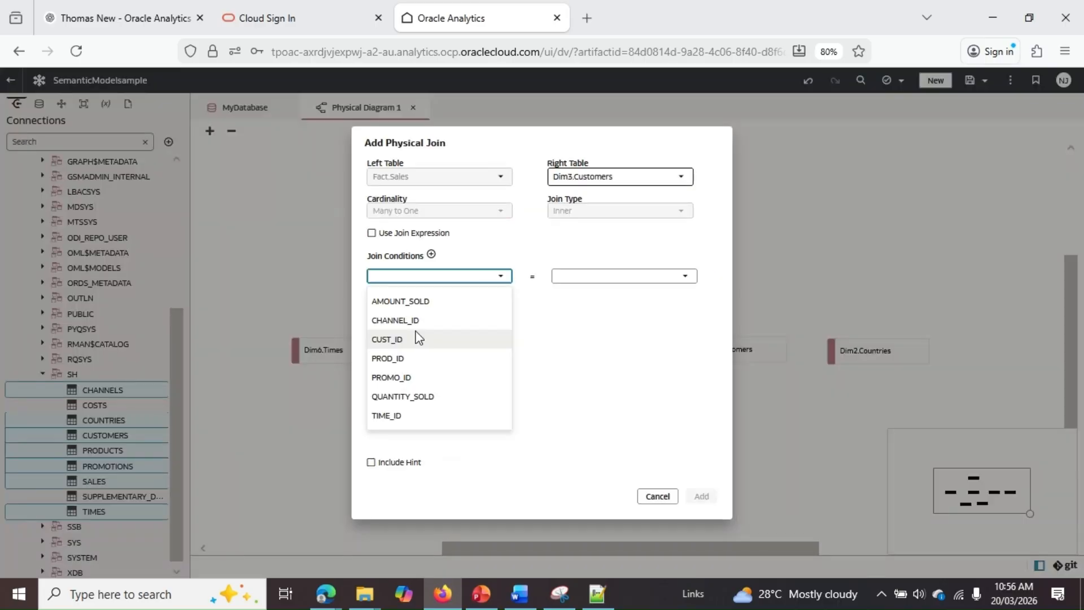
click(418, 339)
click(652, 278)
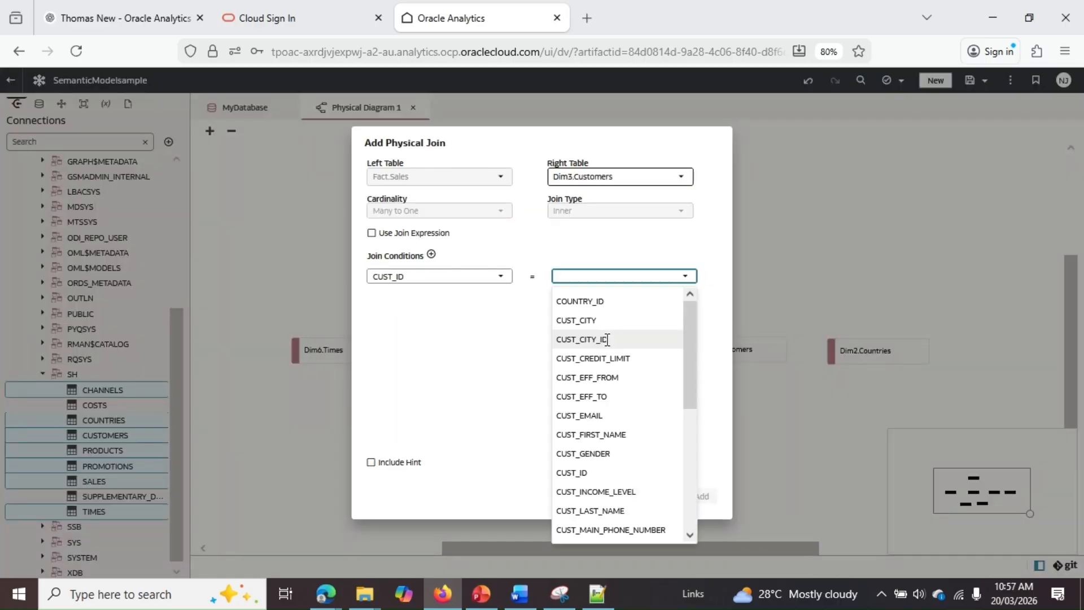
click(650, 473)
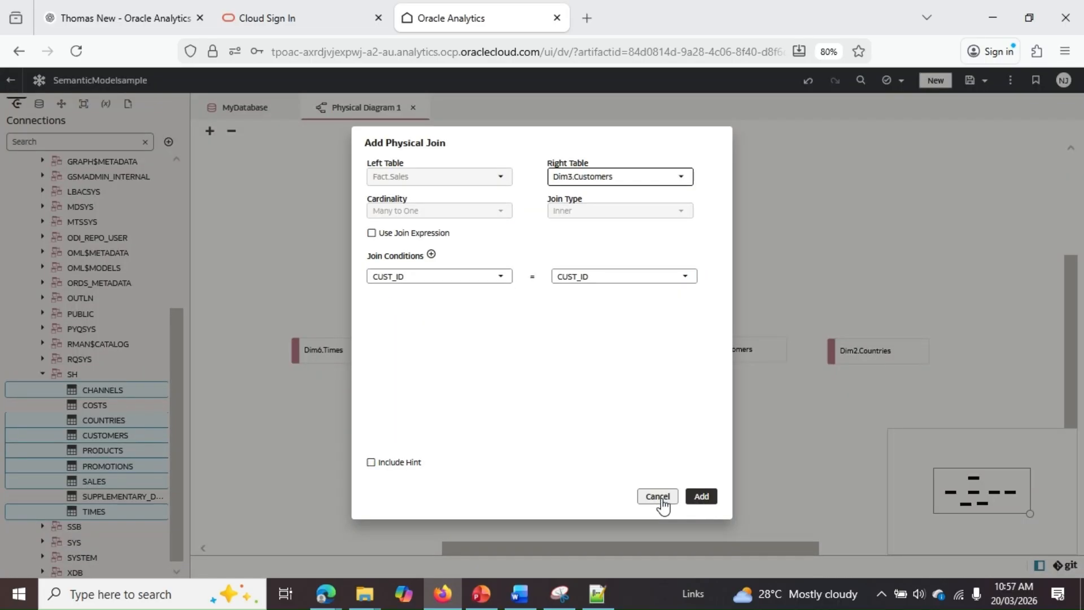
click(702, 497)
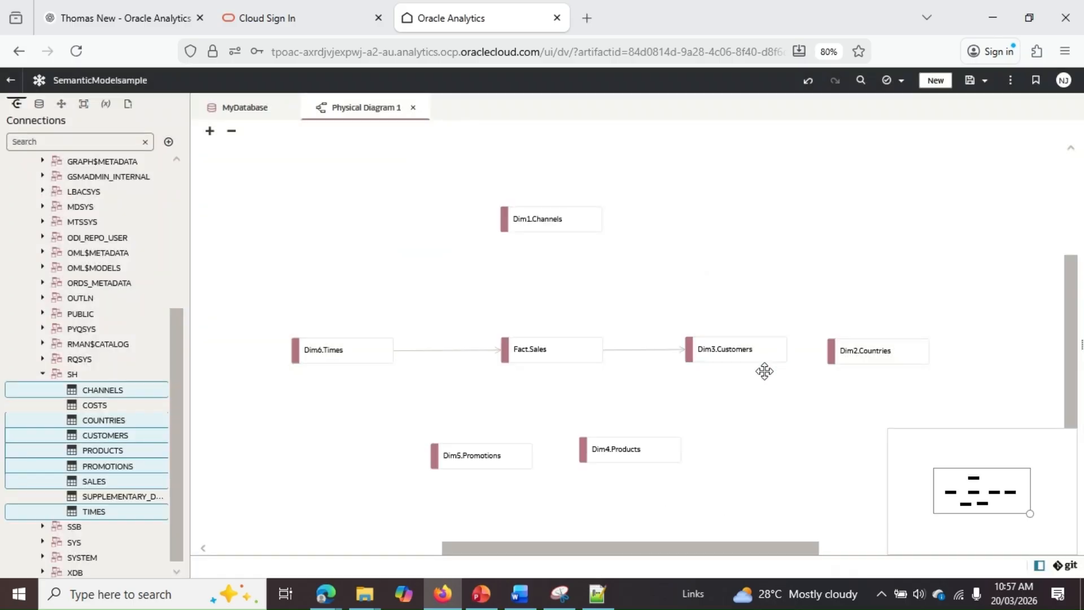
Move Dim2.Countries farther from Dim3.Customers and add a physical join from Dim3.Customers to Dim2.Countries on COUNTRY_ID = COUNTRY_ID
mouse_move(901, 351)
mouse_down()
mouse_move(927, 346)
mouse_move(920, 353)
mouse_up()
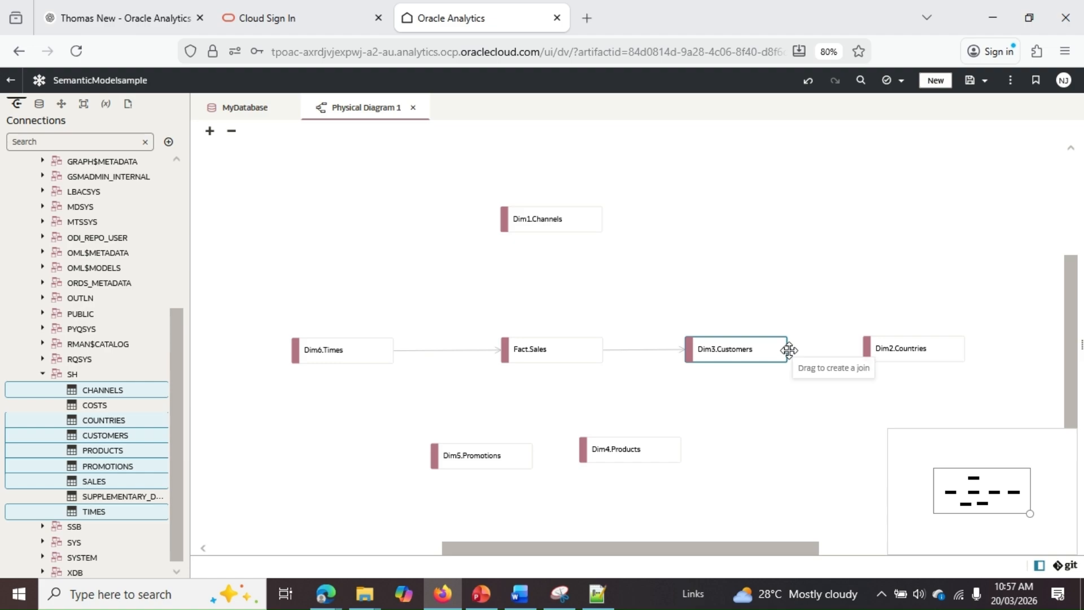
drag(789, 350, 868, 349)
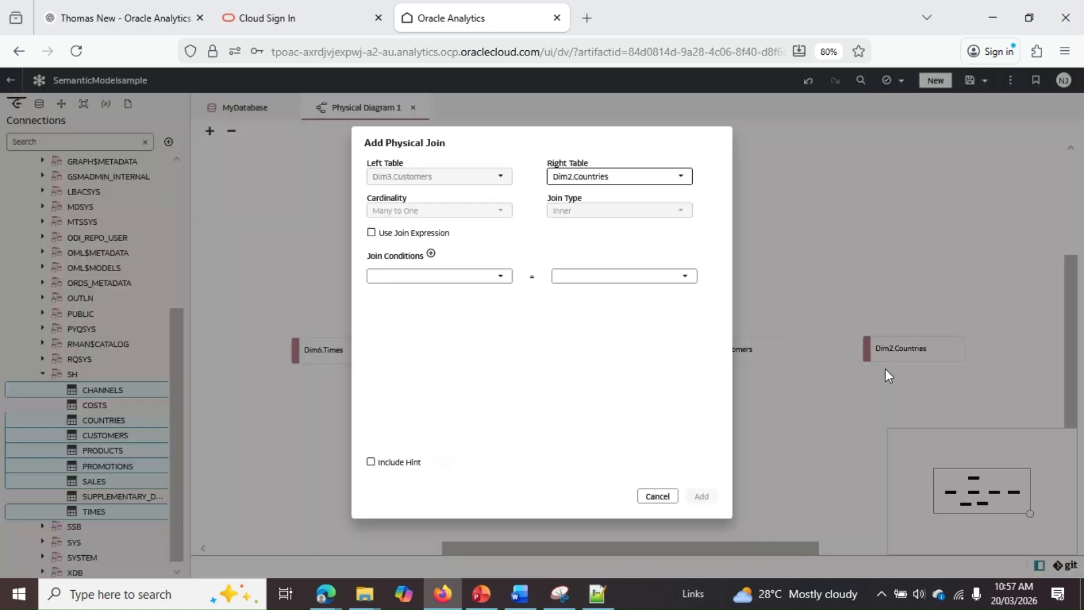
click(464, 276)
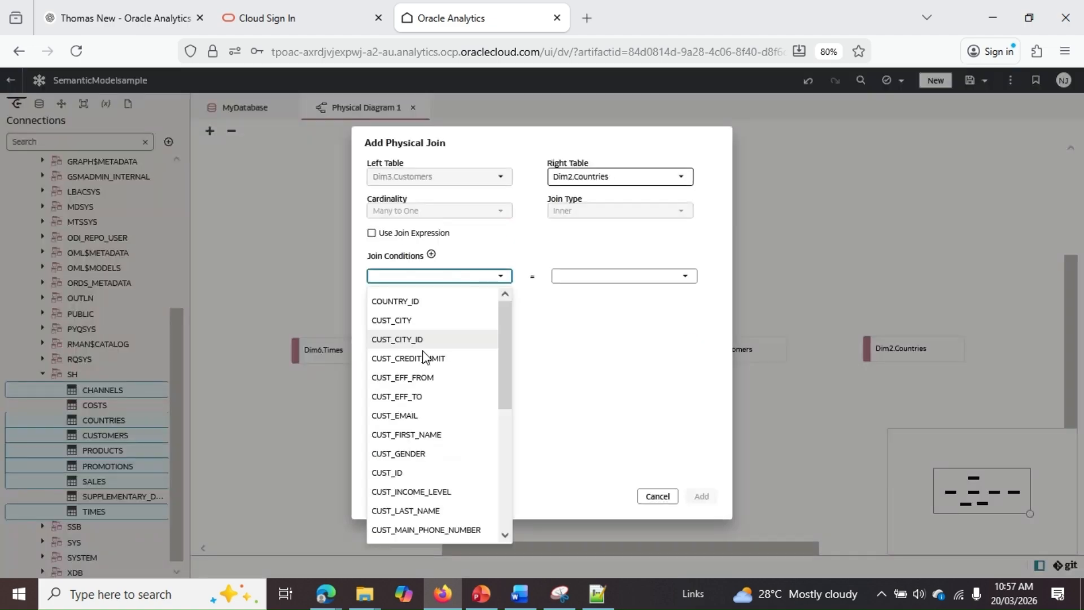
click(395, 301)
click(596, 280)
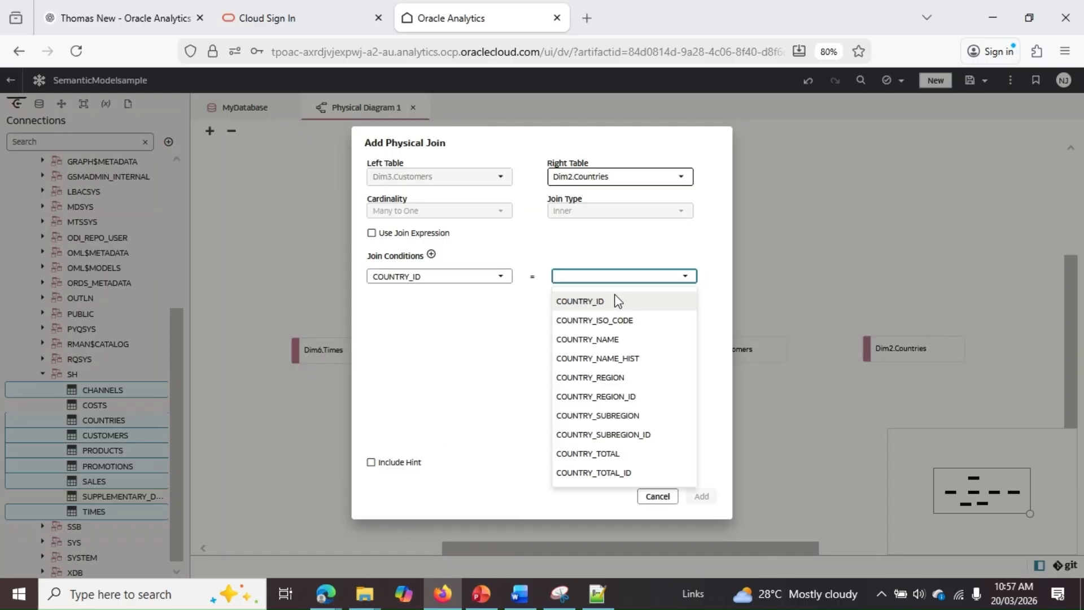
click(618, 301)
click(702, 496)
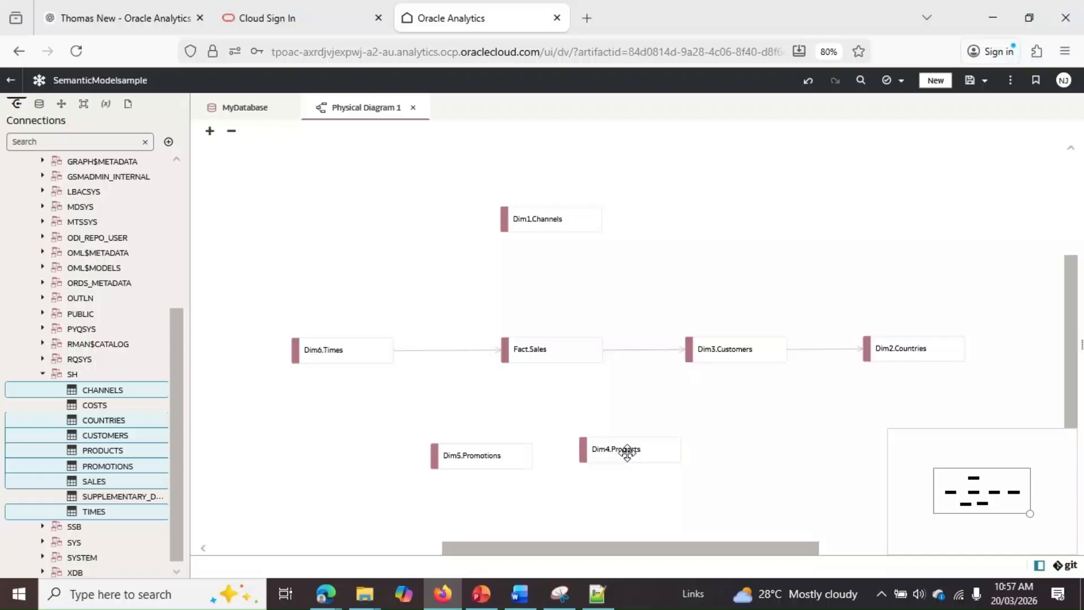
Arrange Dim5.Promotions, Dim1.Channels and Dim4.Products side by side in a row above Fact.Sales
drag(627, 452, 681, 246)
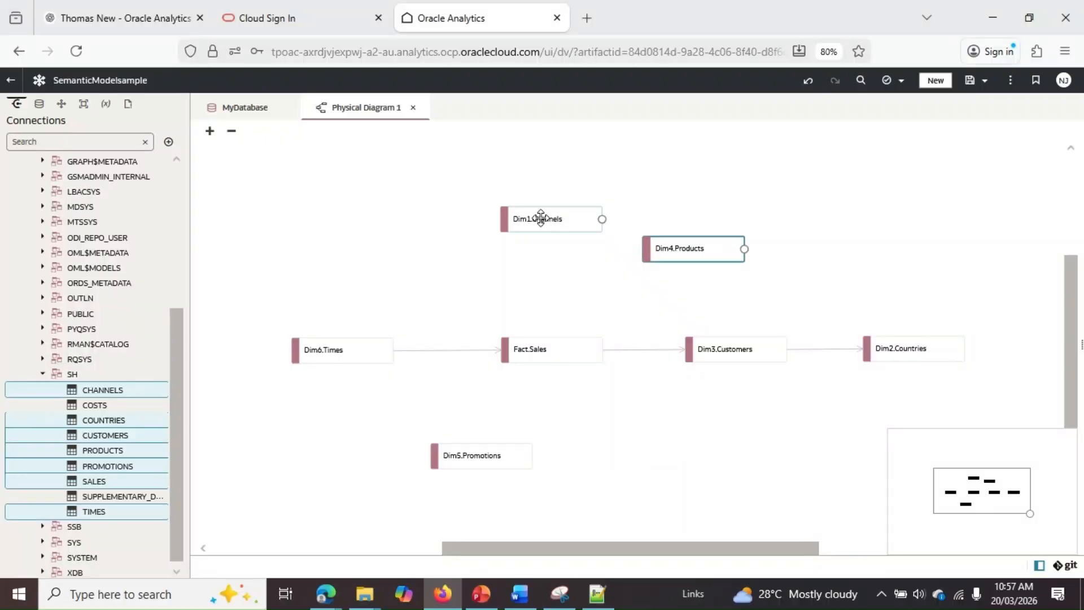
drag(540, 216, 536, 244)
drag(474, 455, 395, 247)
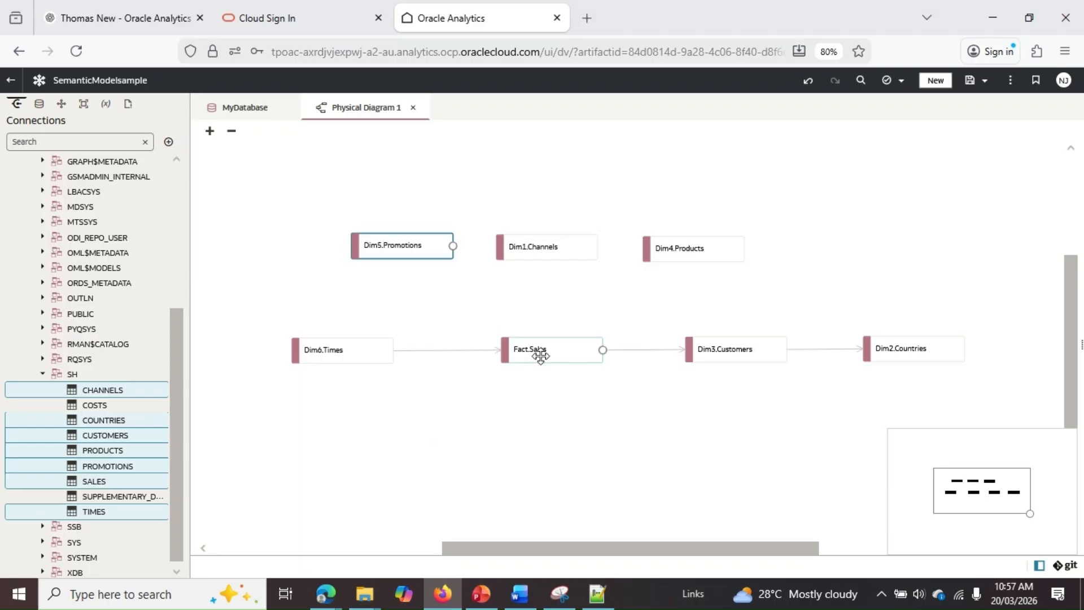
Add a physical join from Fact.Sales to Dim4.Products on PROD_ID = PROD_ID
drag(604, 348, 684, 251)
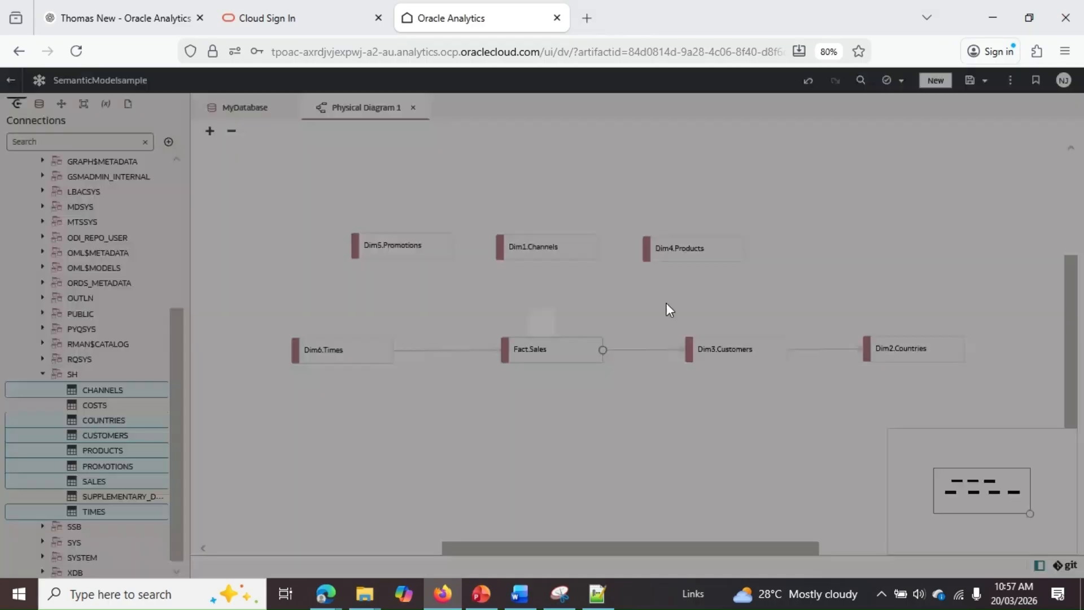
click(468, 277)
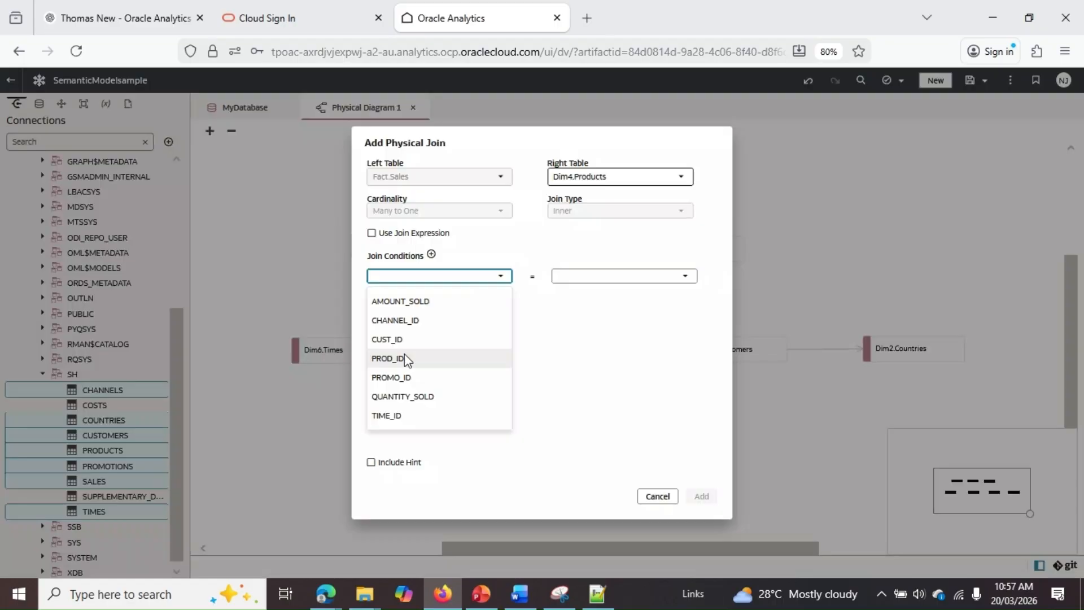
click(406, 359)
click(609, 277)
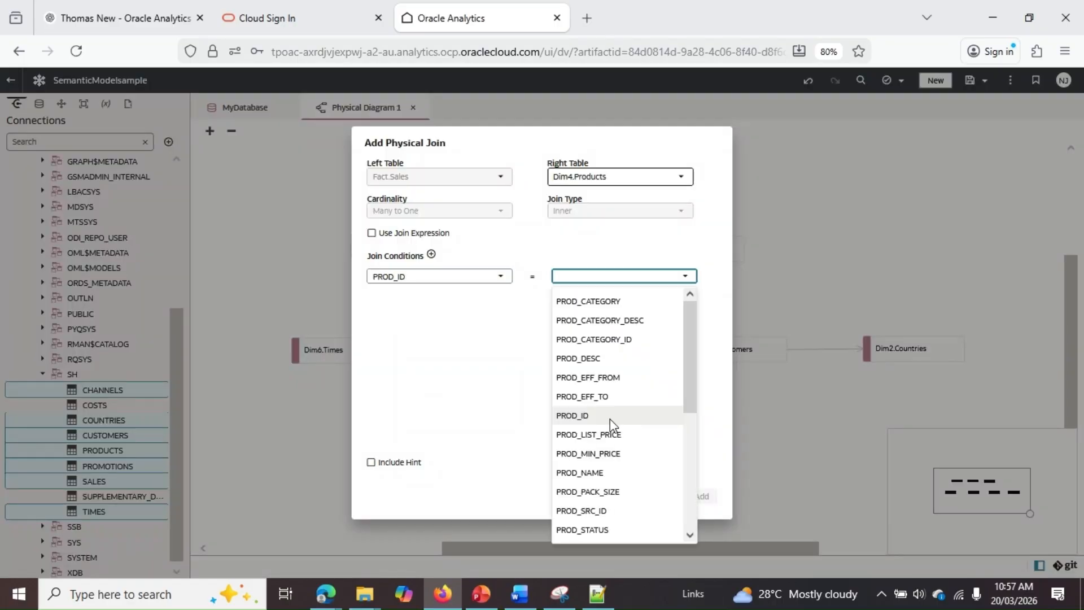
click(610, 419)
click(712, 498)
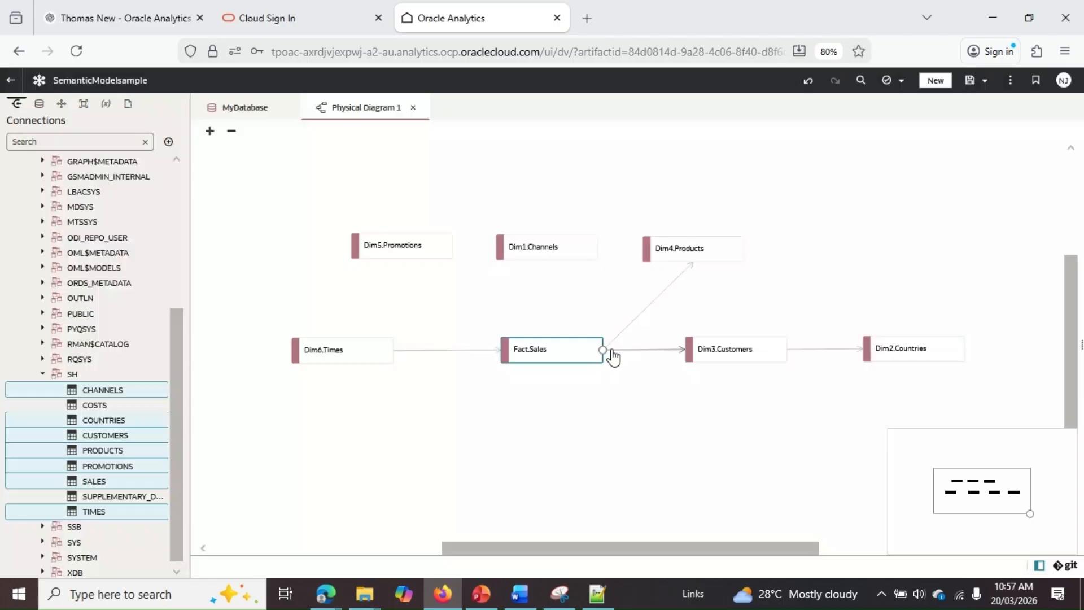
Add a physical join from Fact.Sales to Dim1.Channels on CHANNEL_ID = CHANNEL_ID
drag(612, 351, 545, 255)
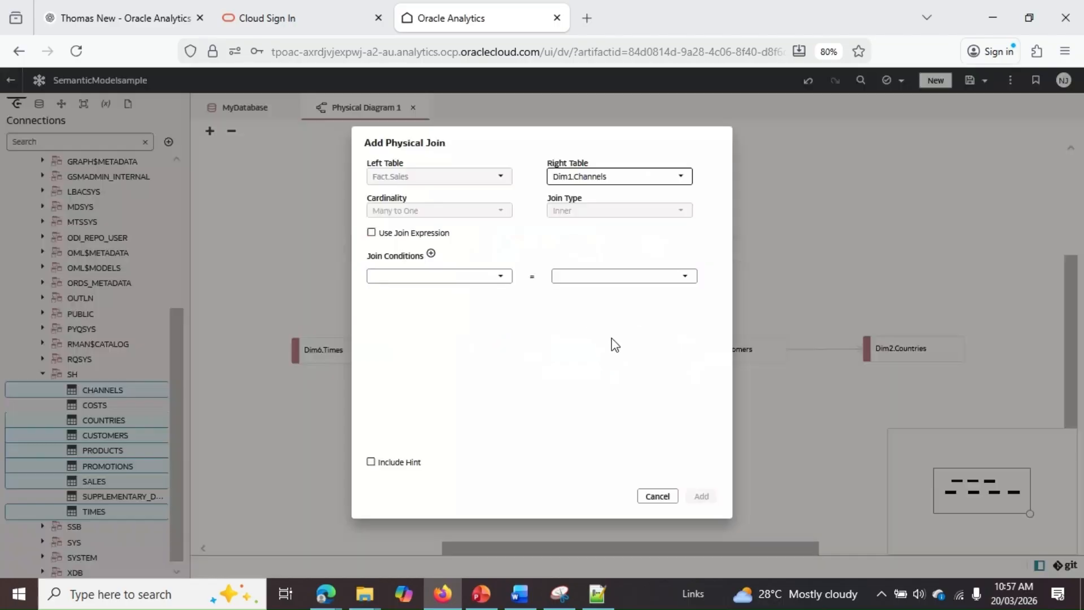
click(472, 273)
click(432, 314)
click(640, 277)
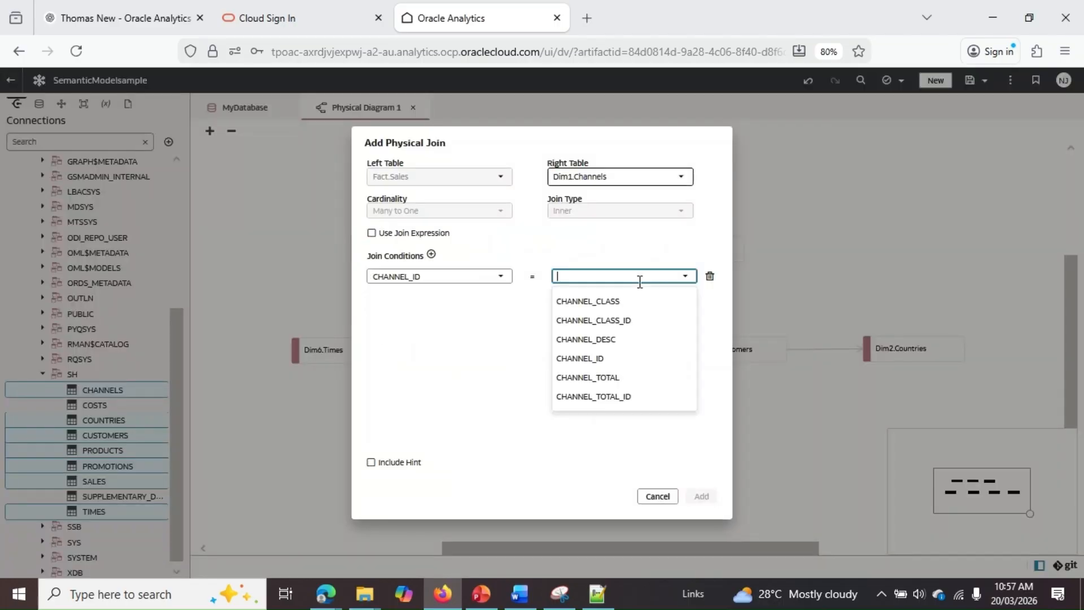
click(580, 359)
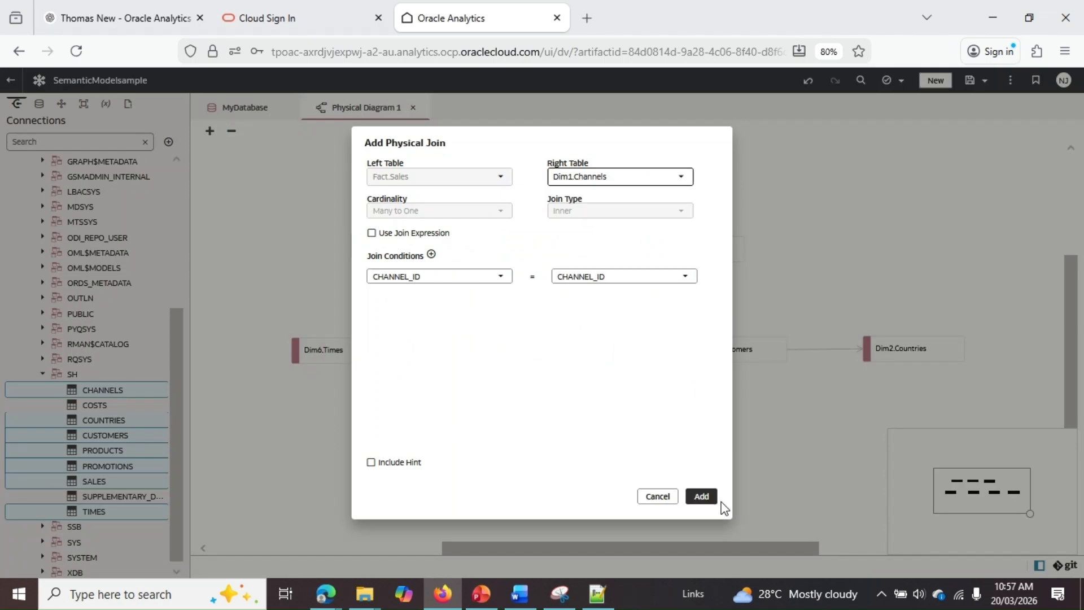
click(706, 497)
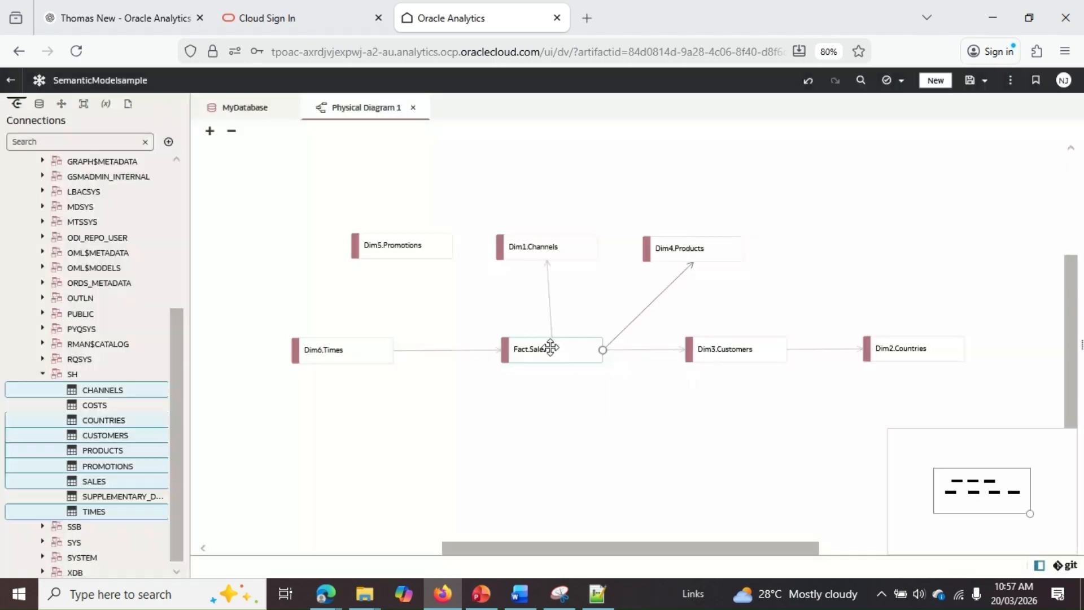
Add a physical join from Fact.Sales to Dim5.Promotions on PROMO_ID = PROMO_ID and save the semantic model
drag(600, 350, 380, 246)
click(480, 276)
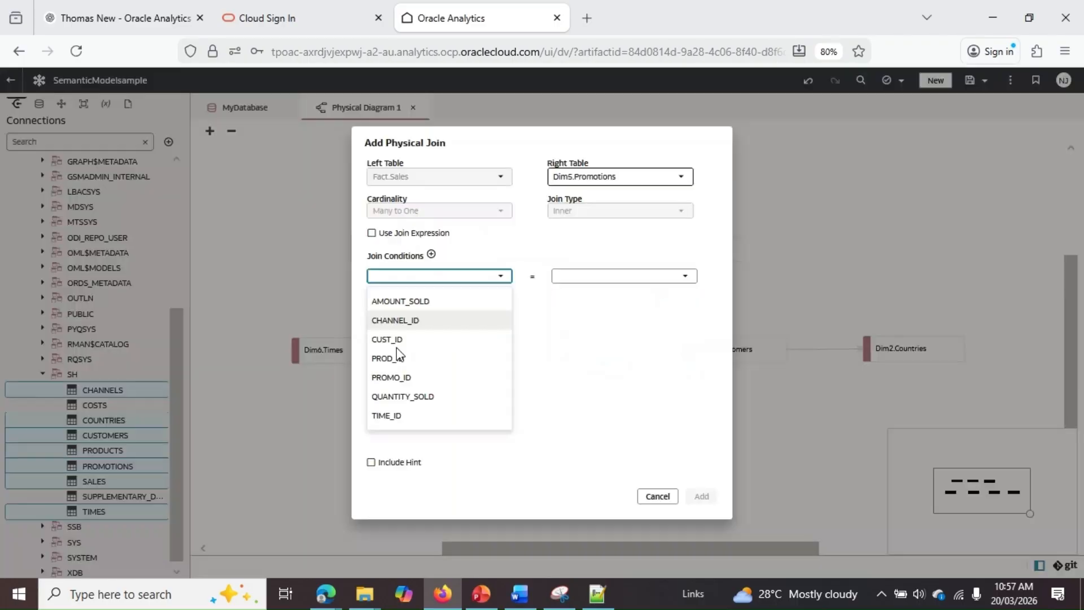
click(433, 378)
click(622, 277)
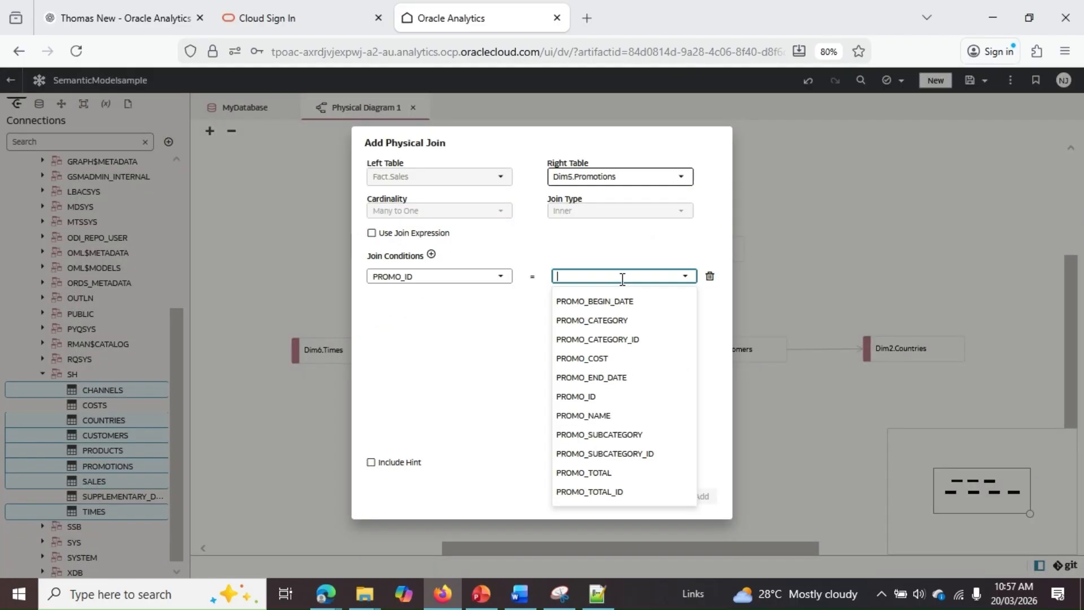
click(628, 396)
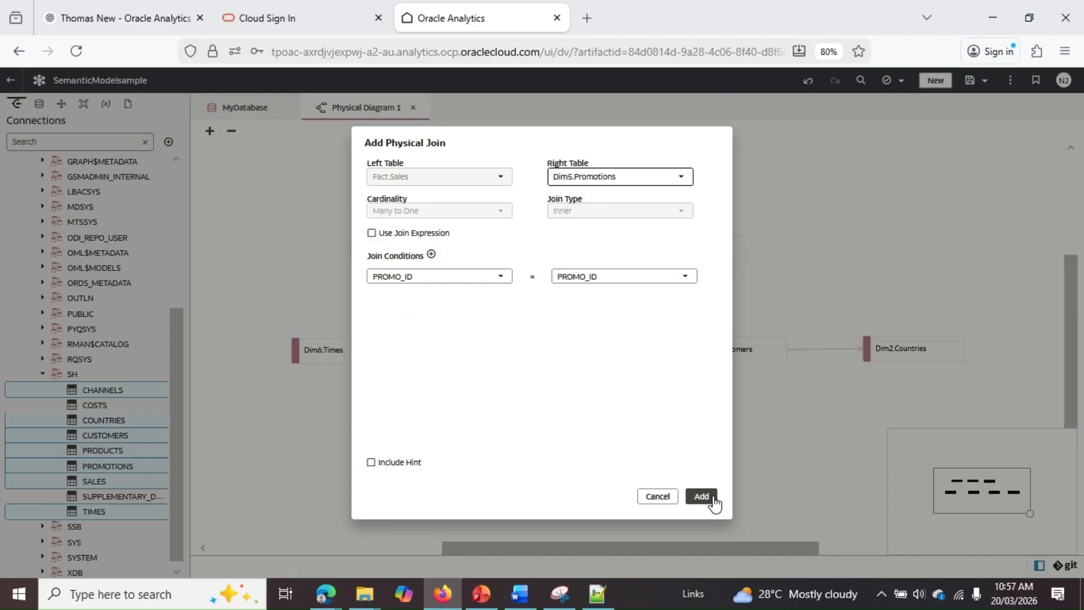
click(702, 497)
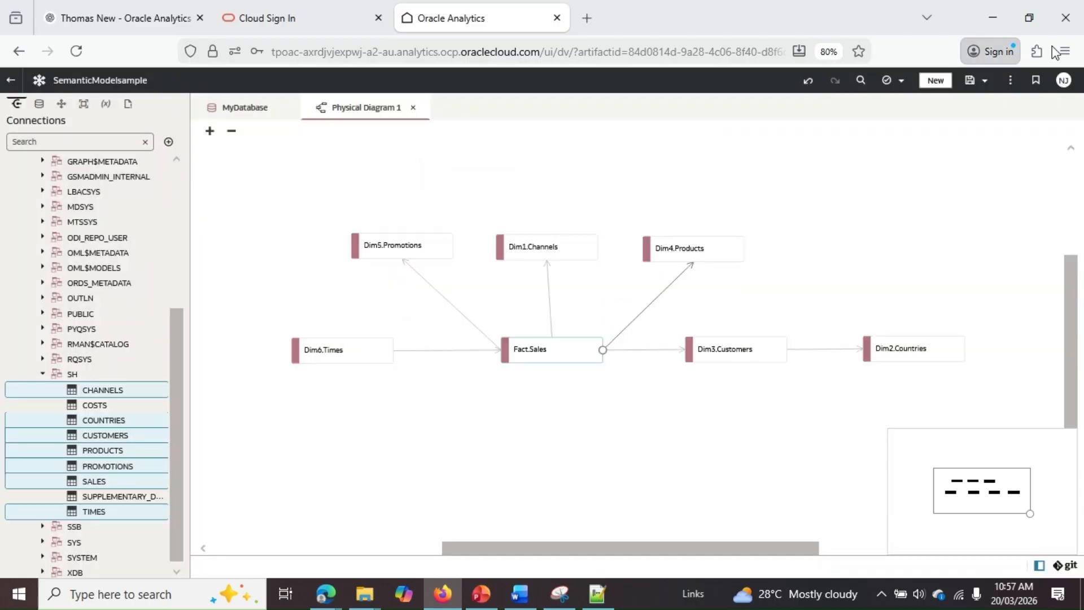
click(977, 81)
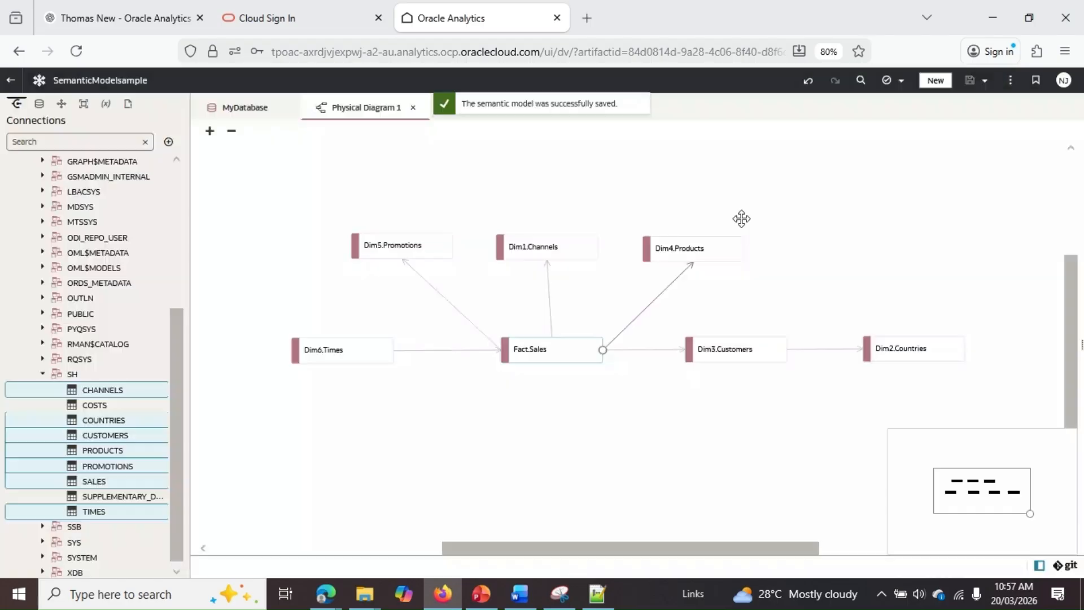
click(472, 378)
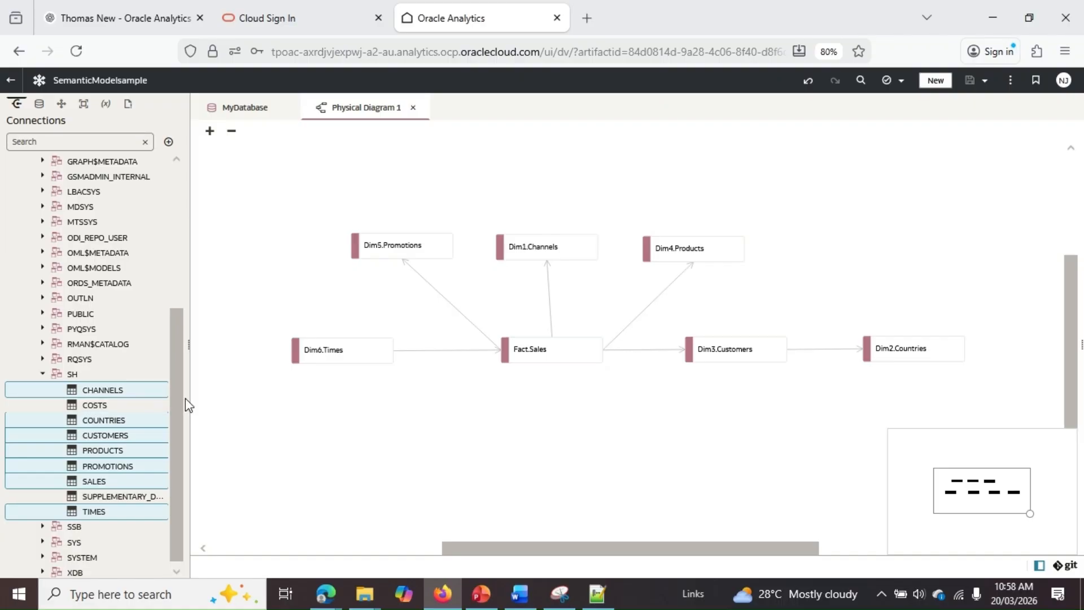
Review the tables and joins of MyDatabase, and close both the physical diagram and the database editor
click(258, 105)
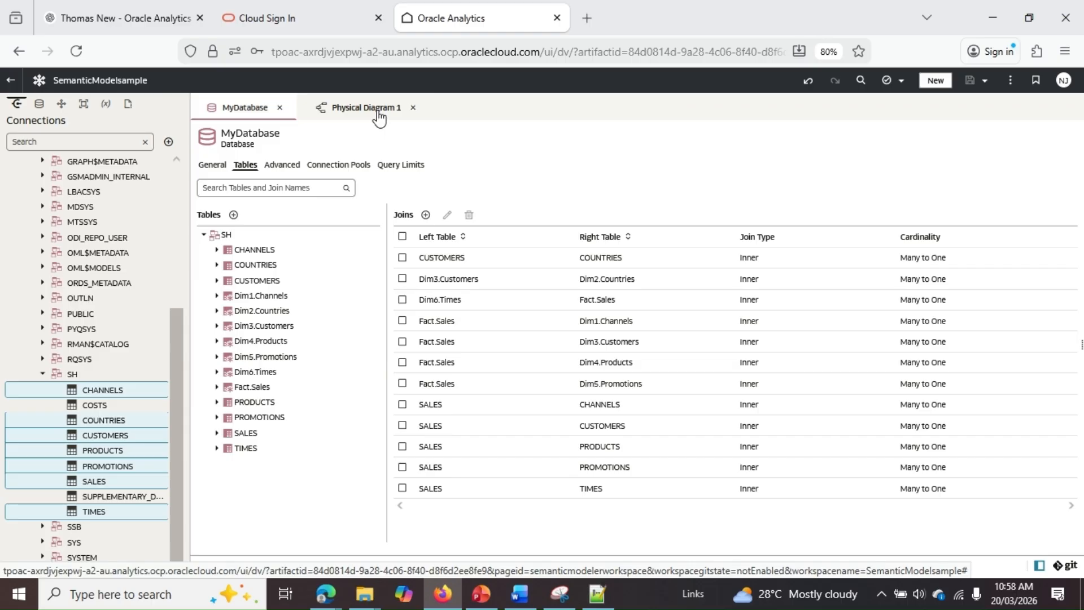
click(401, 115)
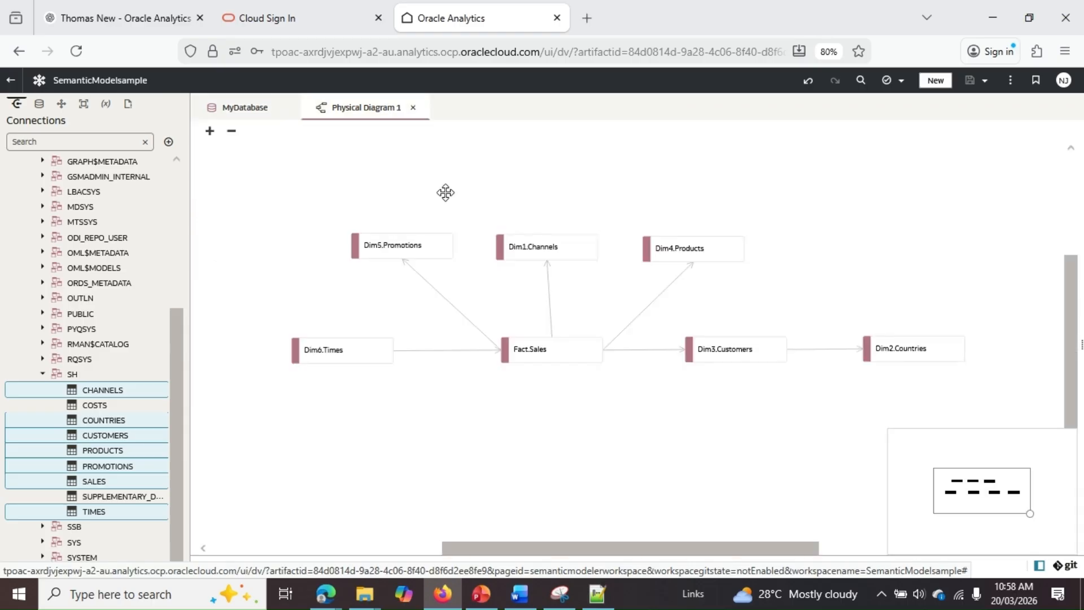
click(412, 108)
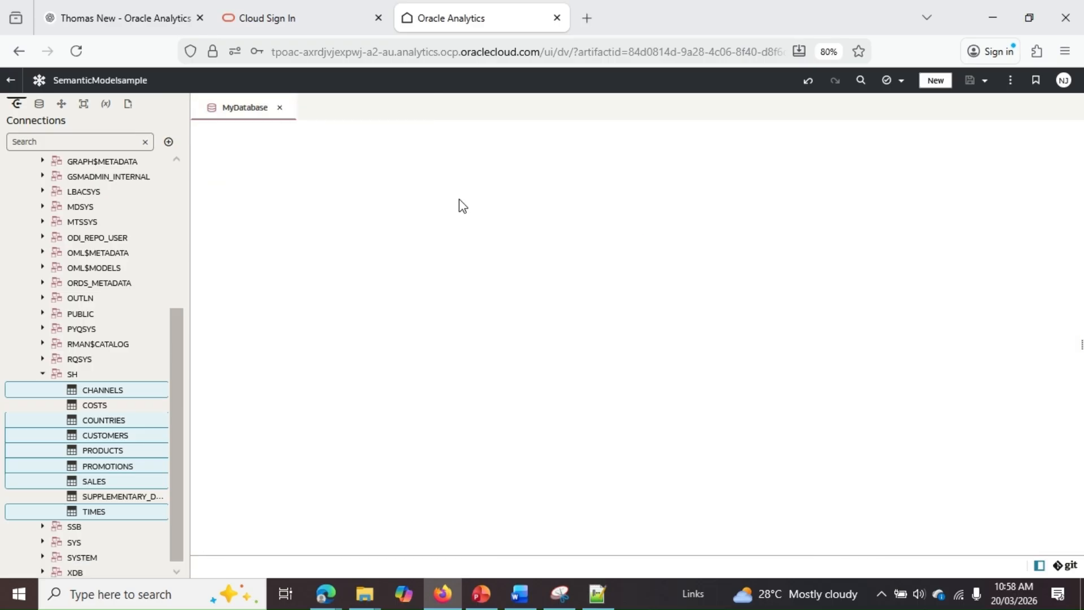
click(60, 105)
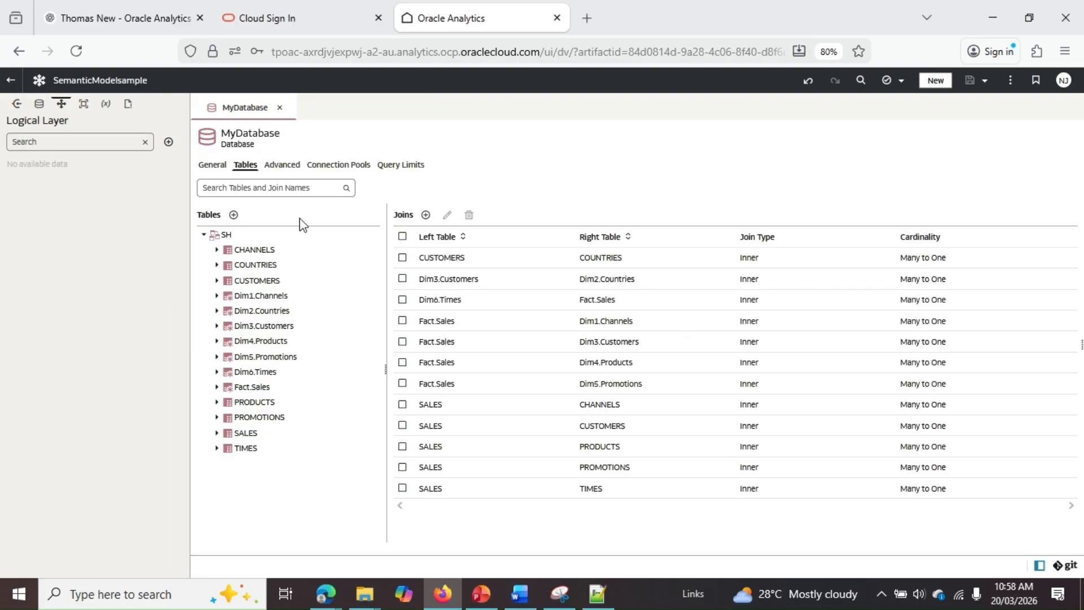
click(279, 107)
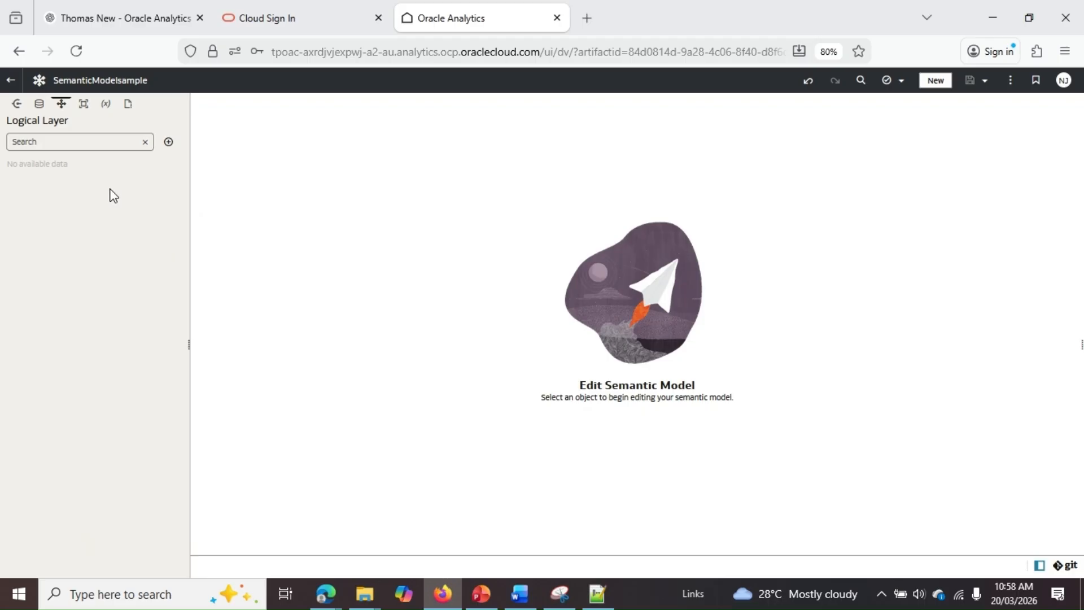
Create a business model named BM in the logical layer
click(167, 143)
click(206, 156)
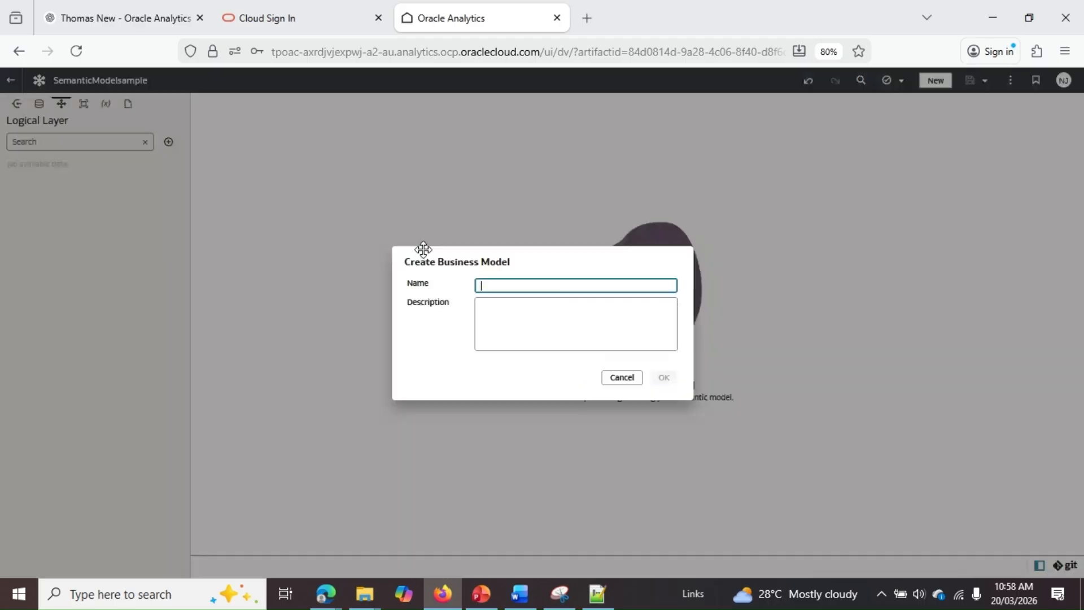
text(BM)
click(661, 381)
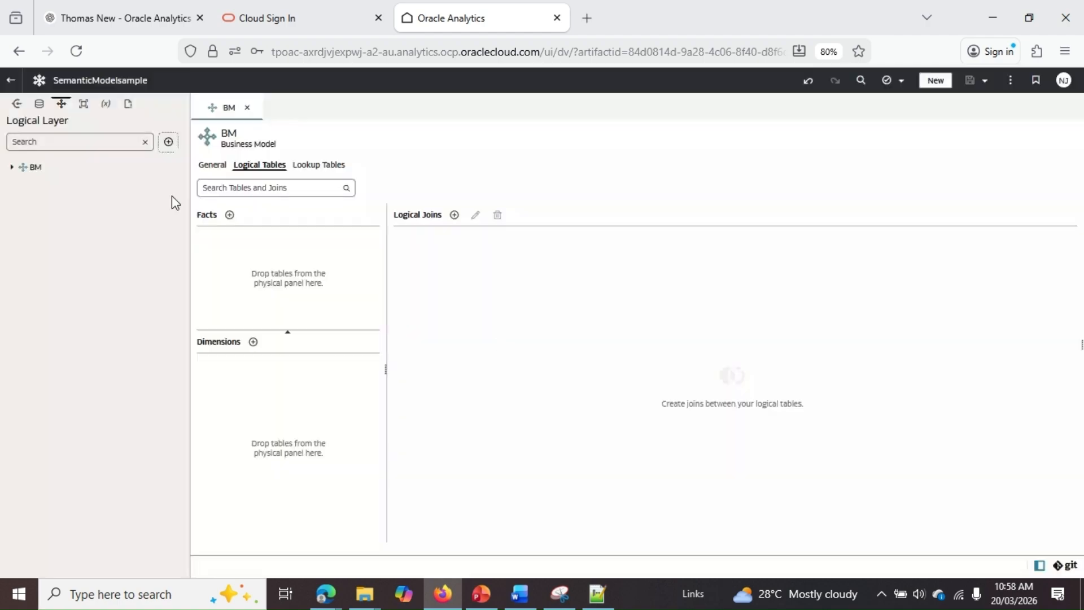
Expand the SH schema in the physical layer and add Dim1.Channels to BM as a dimension
click(39, 104)
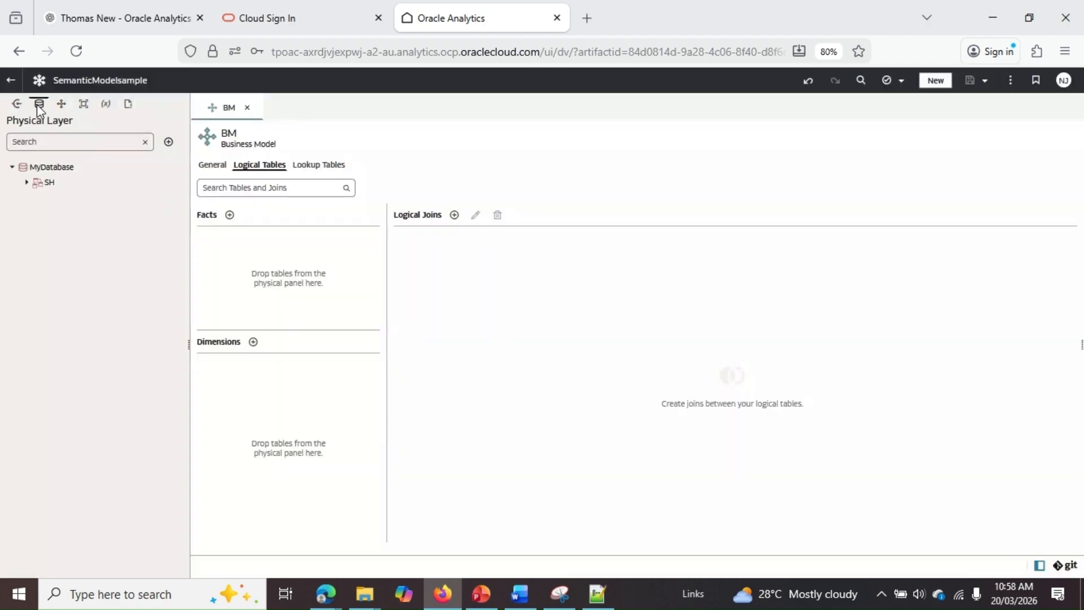
click(27, 183)
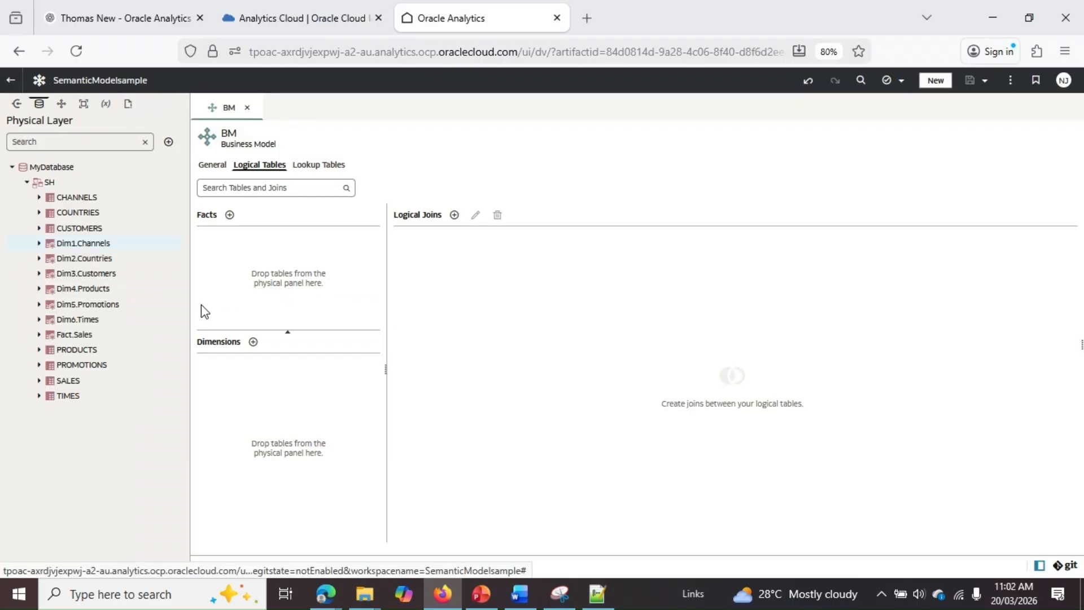
drag(86, 249, 236, 378)
Add Dim2.Countries, Dim3.Customers, Dim4.Products, Dim5.Promotions and Dim6.Times to BM as dimensions, and Fact.Sales as its fact table
click(80, 255)
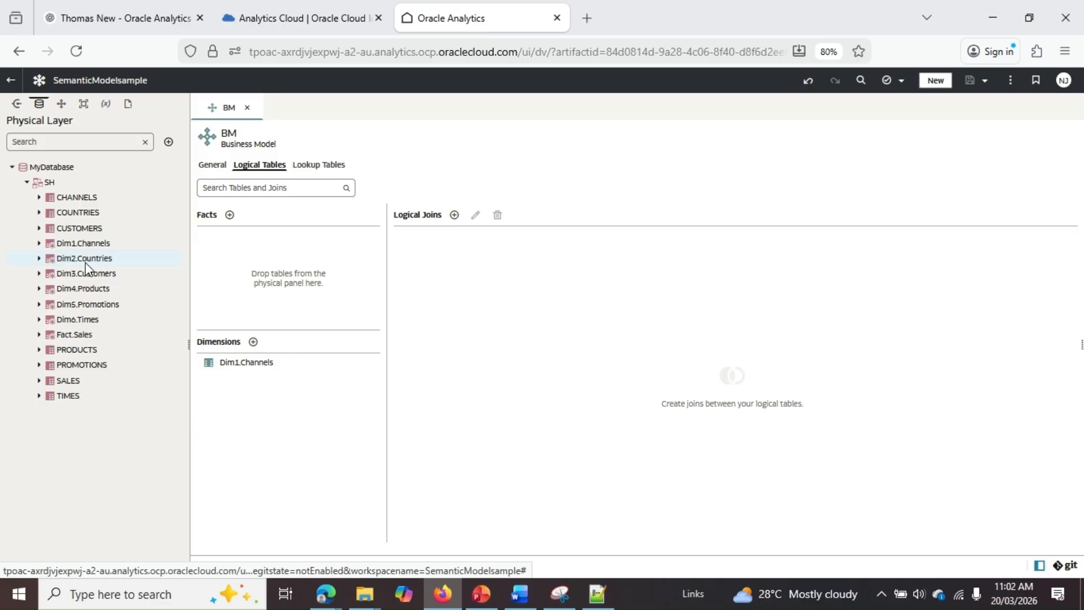
ctrl+click(92, 275)
ctrl+click(90, 289)
ctrl+click(94, 303)
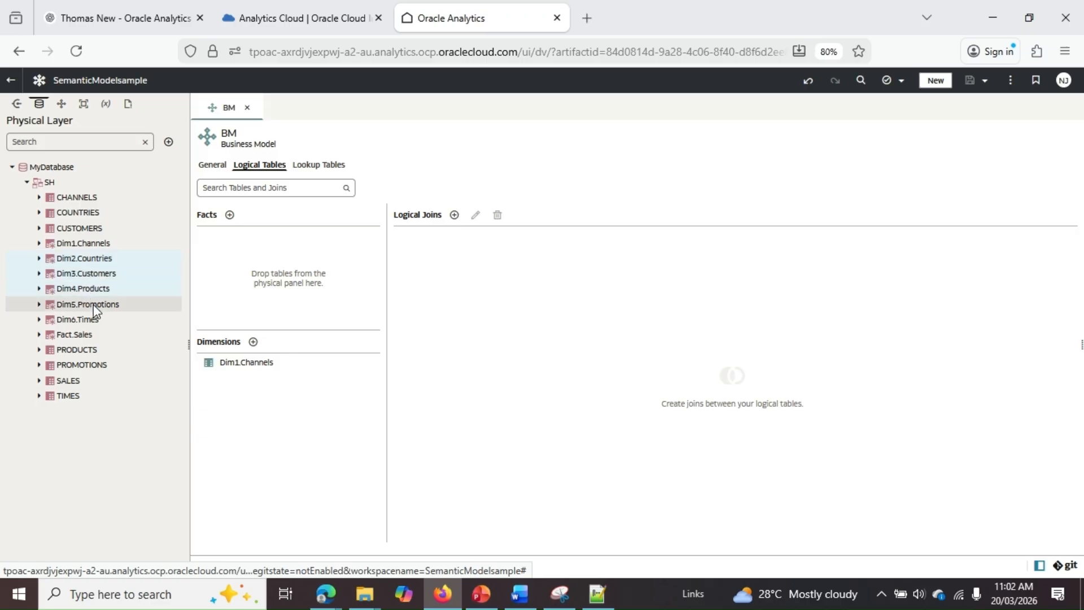
ctrl+click(91, 320)
drag(100, 260, 228, 425)
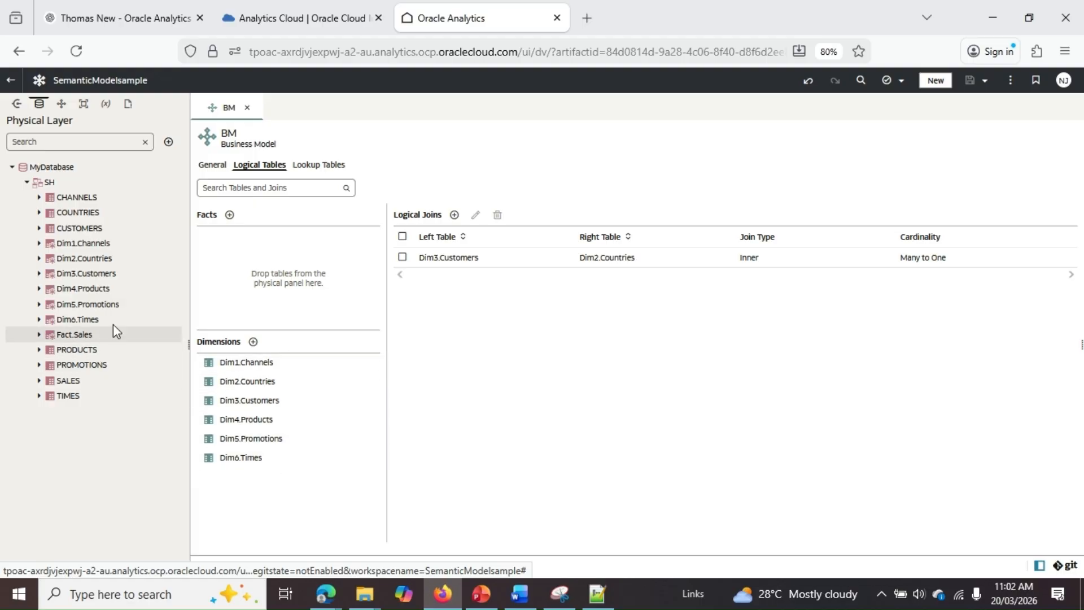
drag(113, 327, 333, 260)
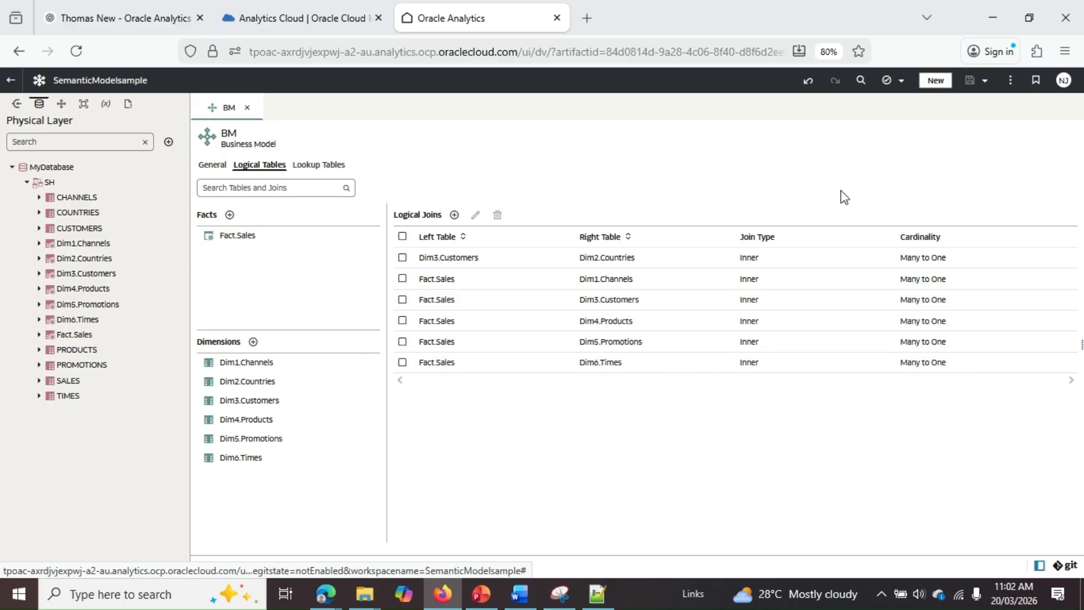
Delete the PROD ID, CUST ID, TIME ID, CHANNEL ID and PROMO ID columns from the logical Fact.Sales table
click(252, 238)
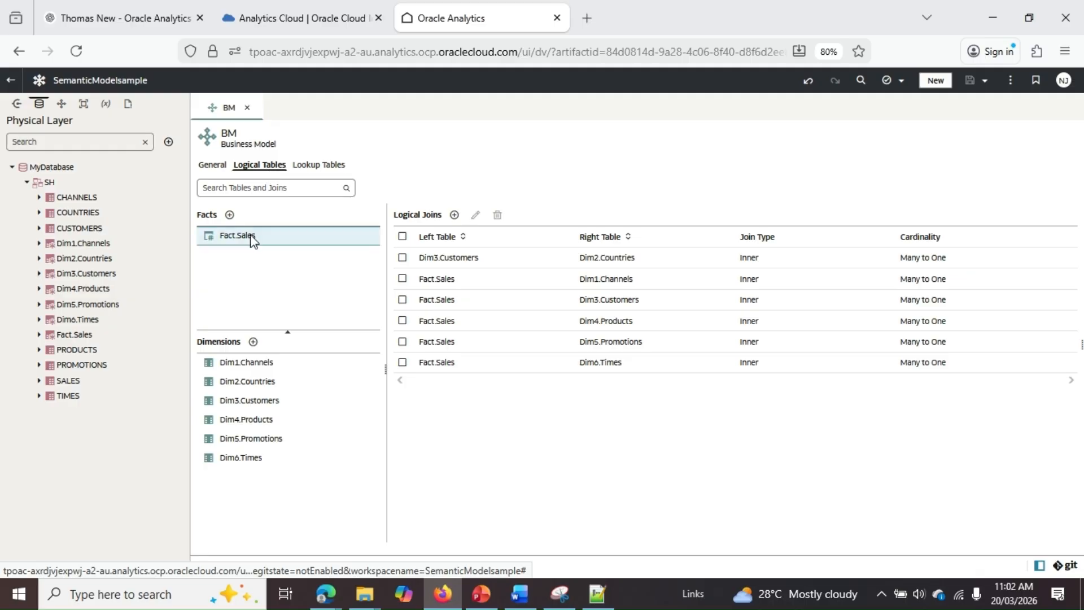
double_click(253, 239)
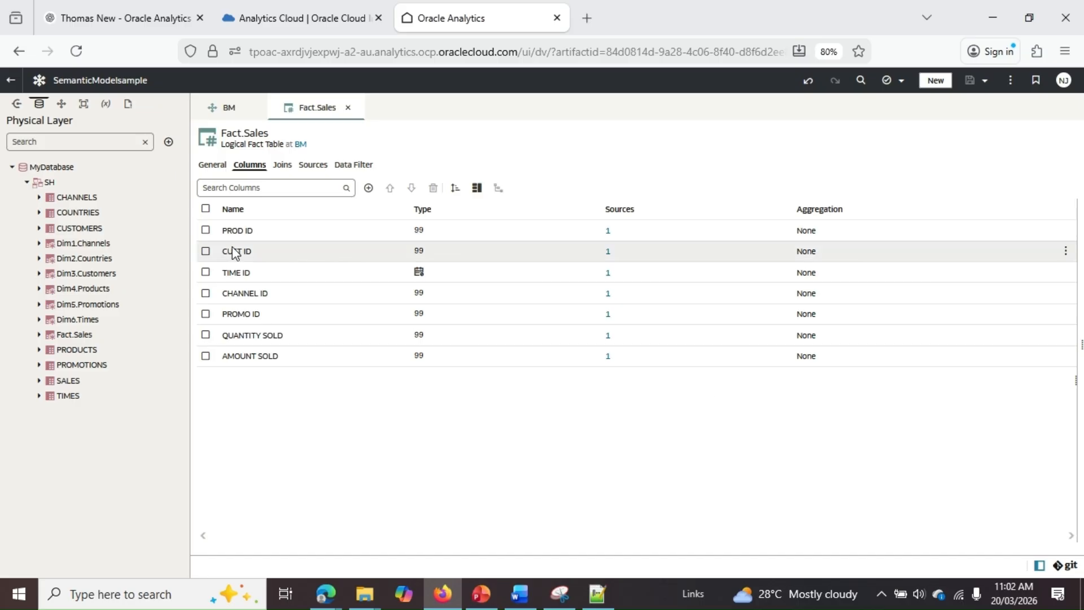
click(206, 230)
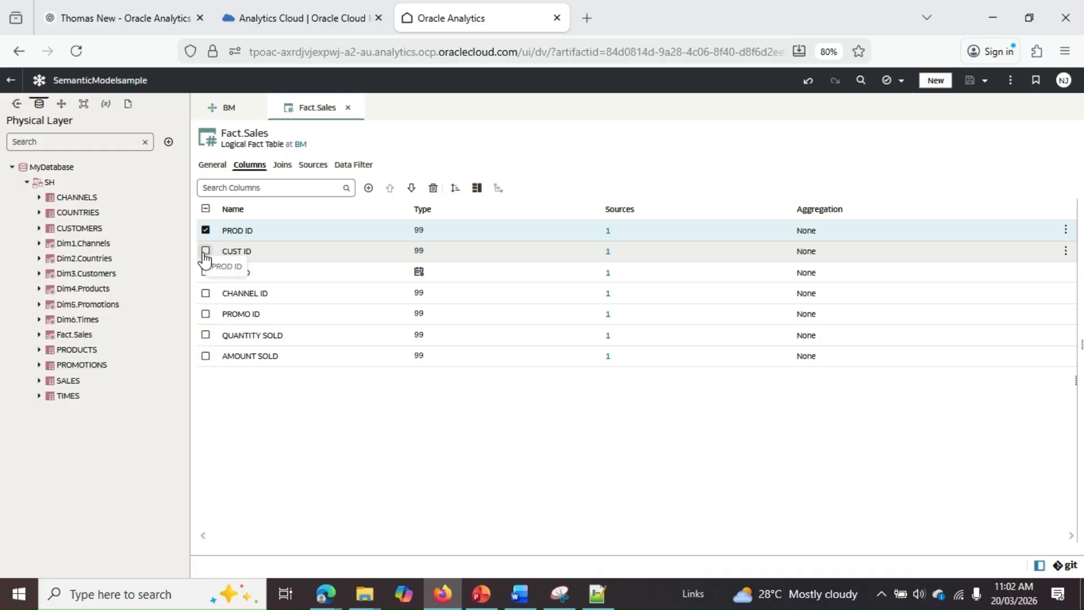
click(206, 252)
click(206, 273)
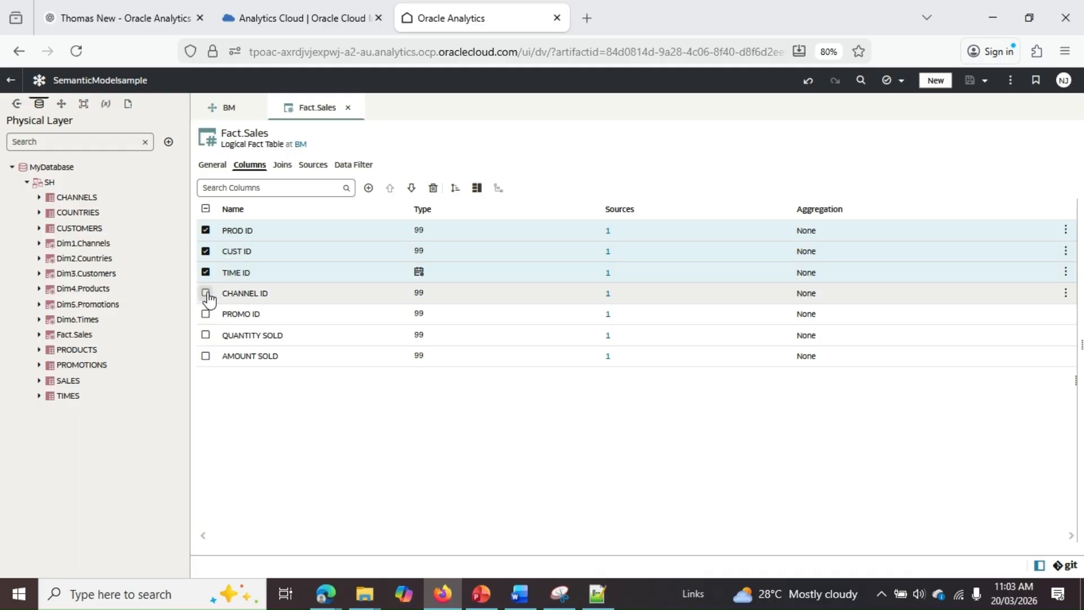
click(207, 294)
click(207, 314)
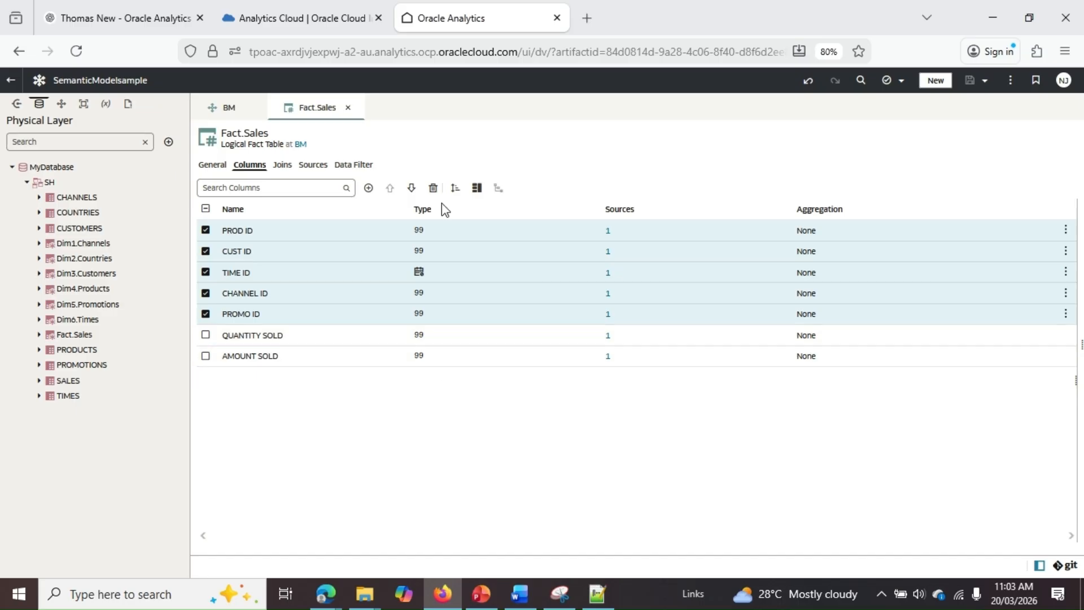
click(433, 189)
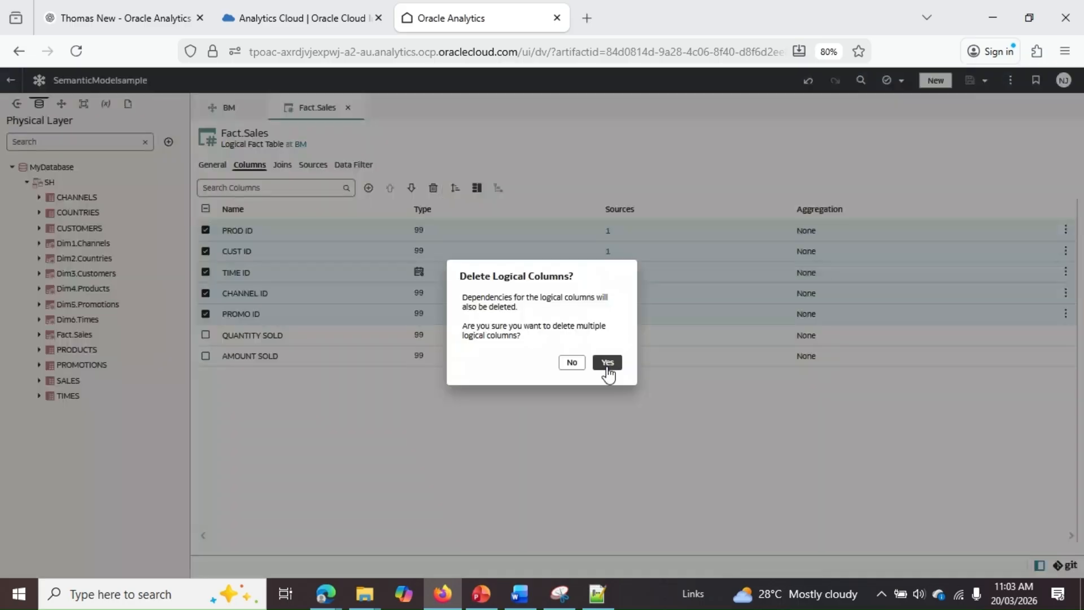
click(607, 363)
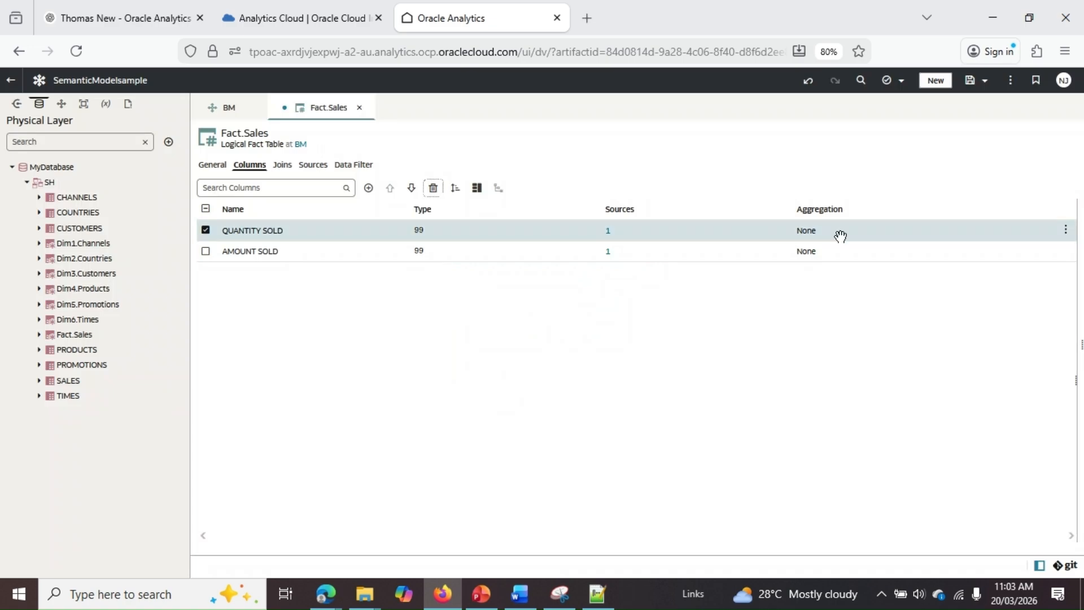
Set the aggregation of QUANTITY SOLD and AMOUNT SOLD in the logical Fact.Sales table to Sum and save the model
click(862, 239)
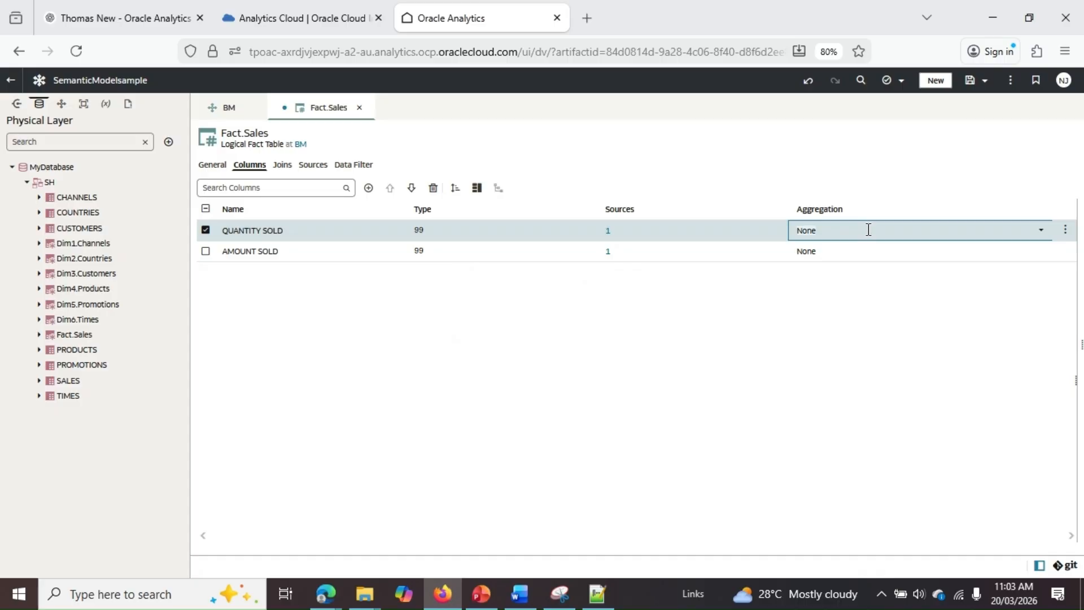
click(869, 229)
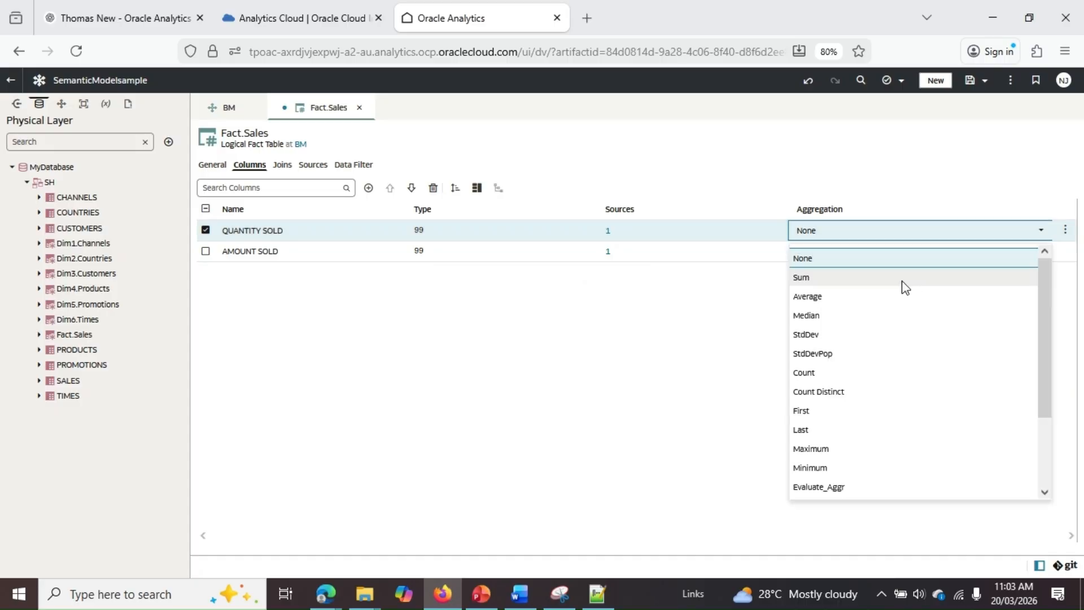
click(904, 280)
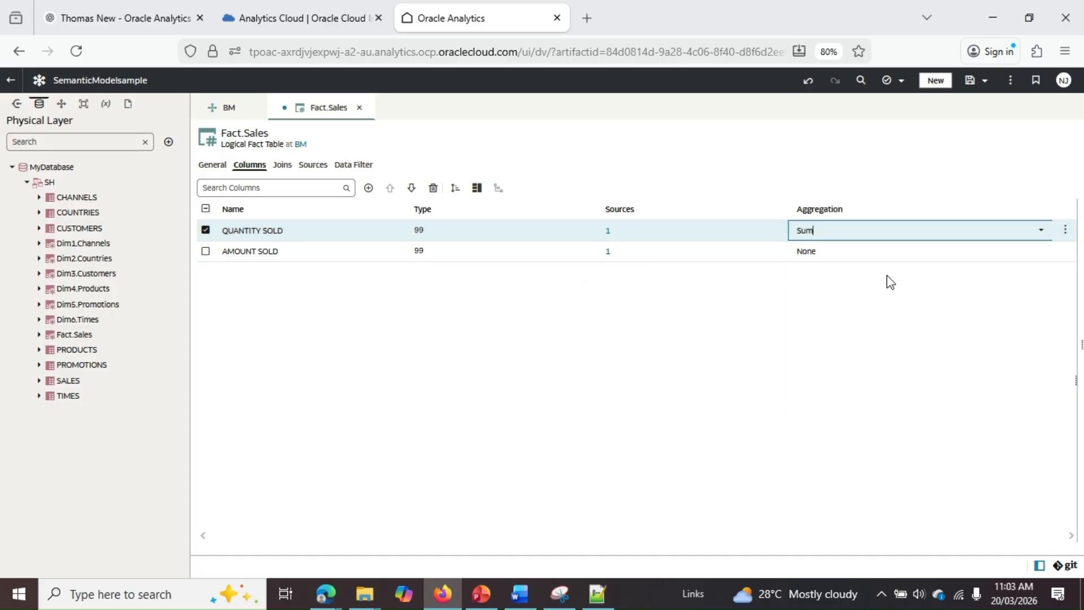
click(465, 270)
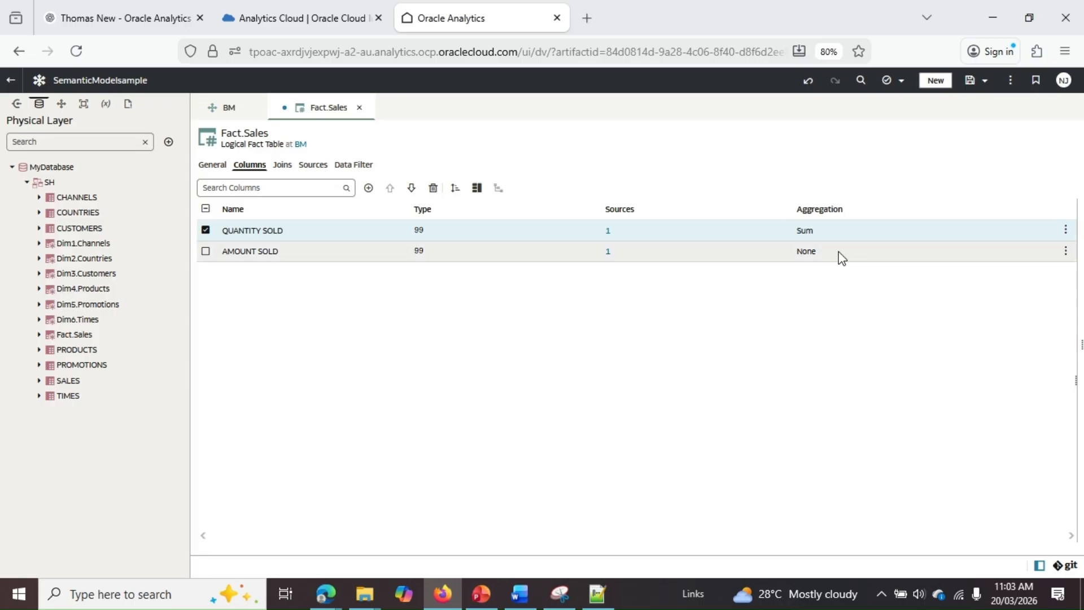
click(840, 251)
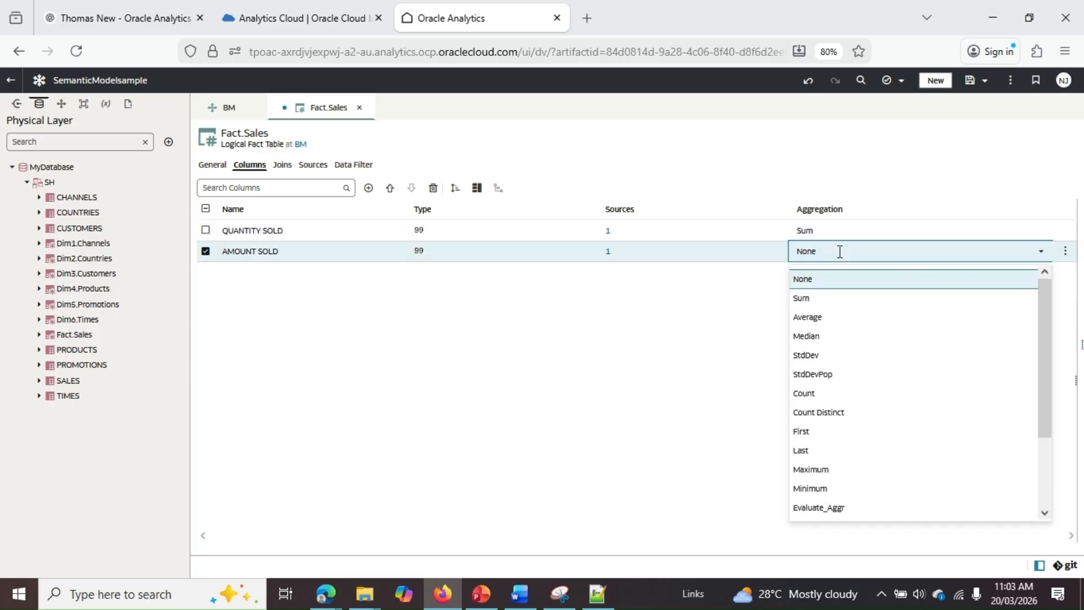
click(849, 299)
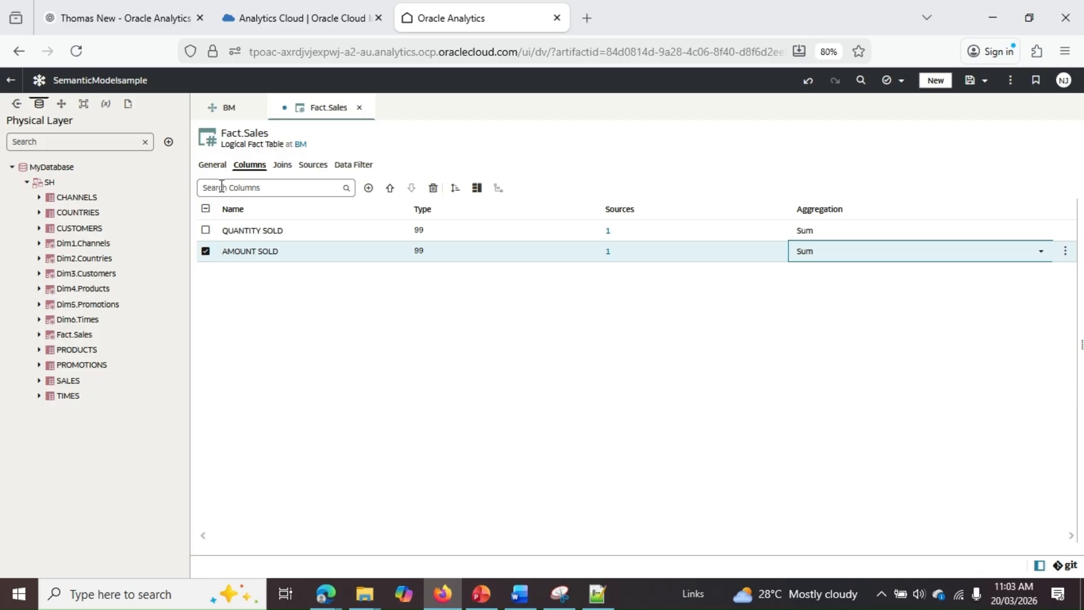
click(970, 80)
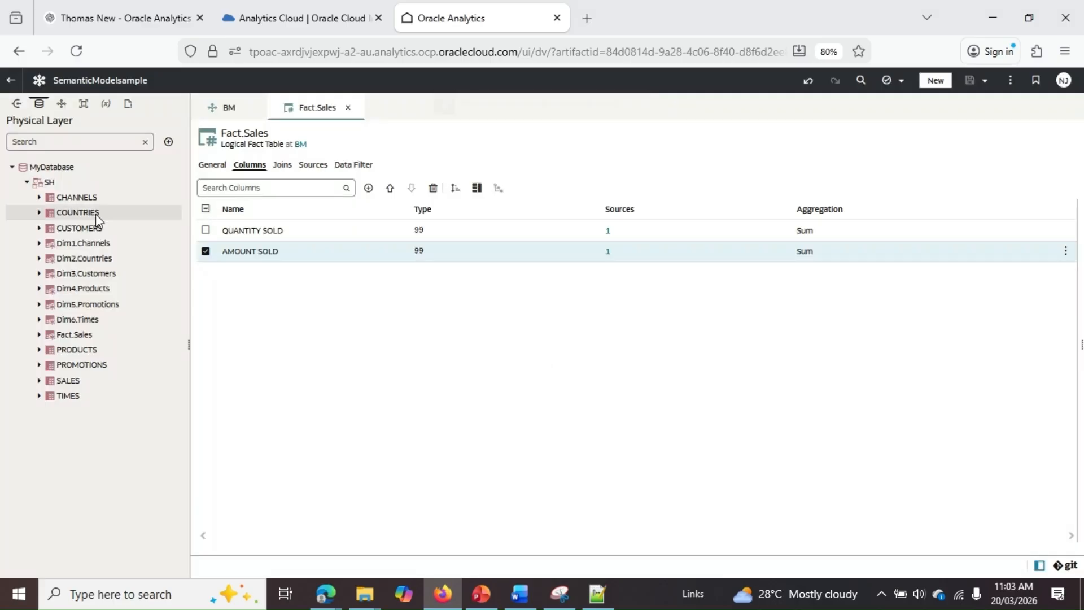
Review the Fact.Sales general properties and columns and the BM logical tables and joins, and close the Fact.Sales table
click(210, 167)
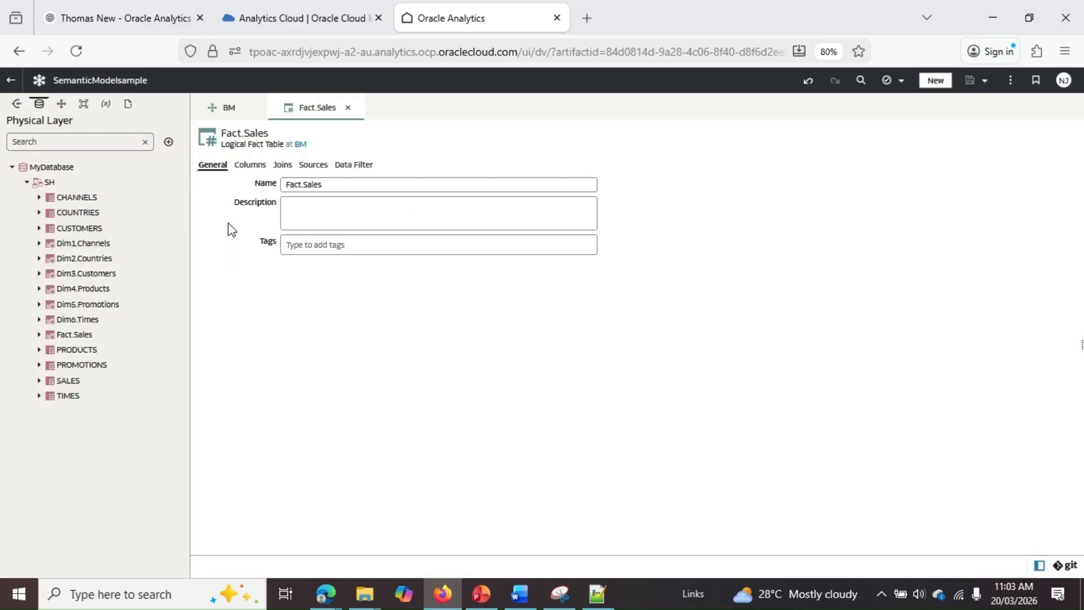
click(231, 109)
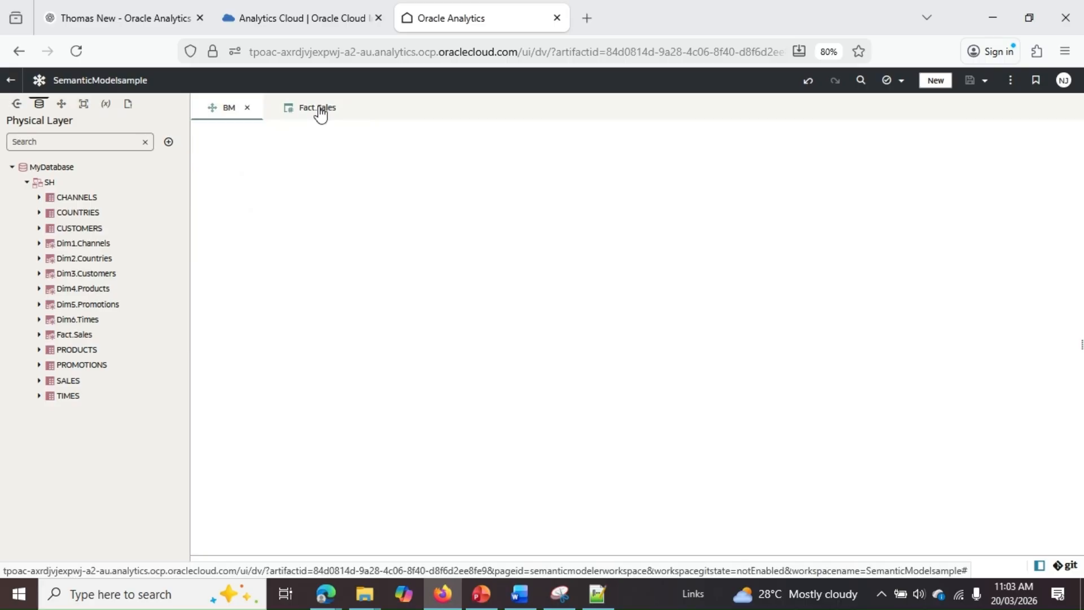
click(348, 109)
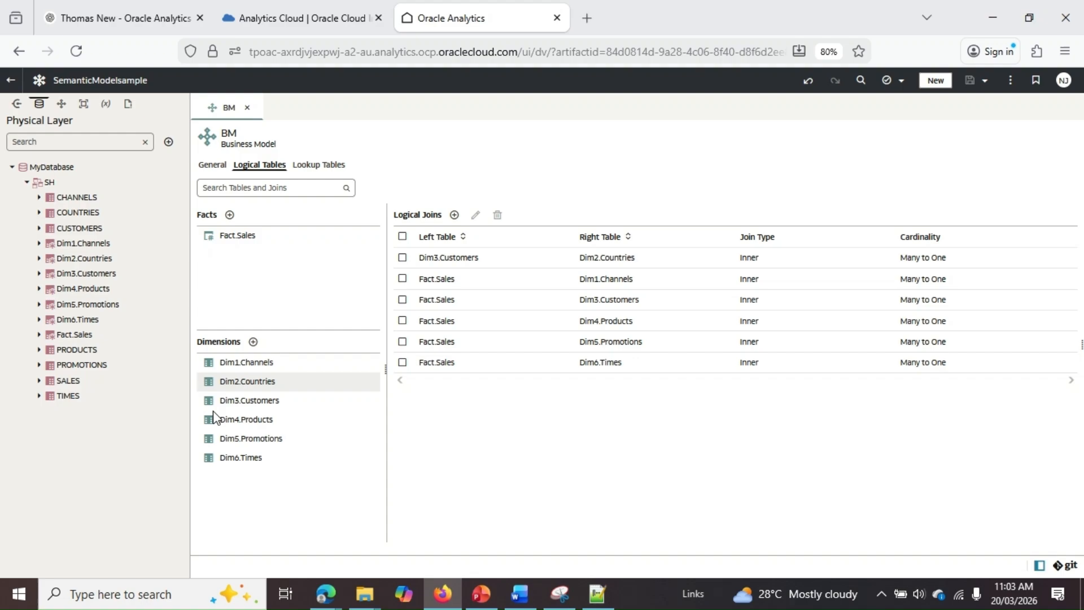
double_click(292, 244)
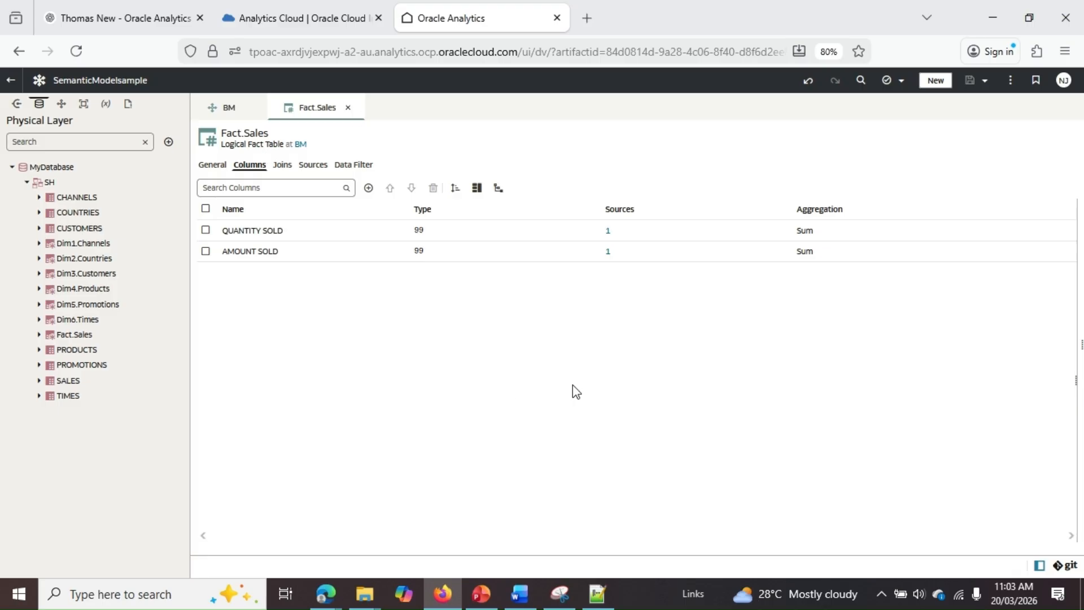
click(349, 108)
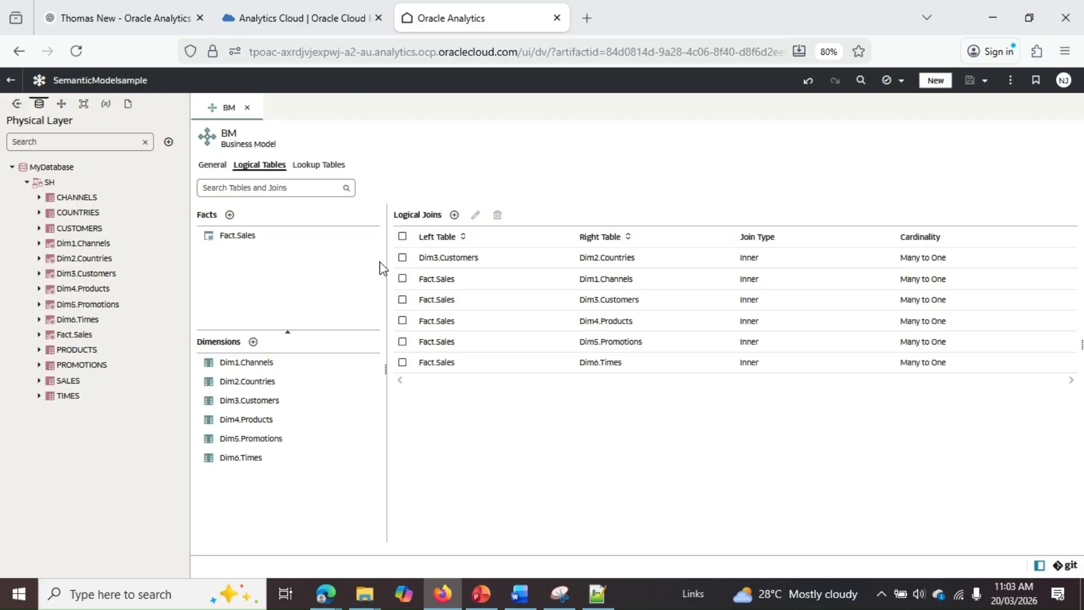
click(61, 104)
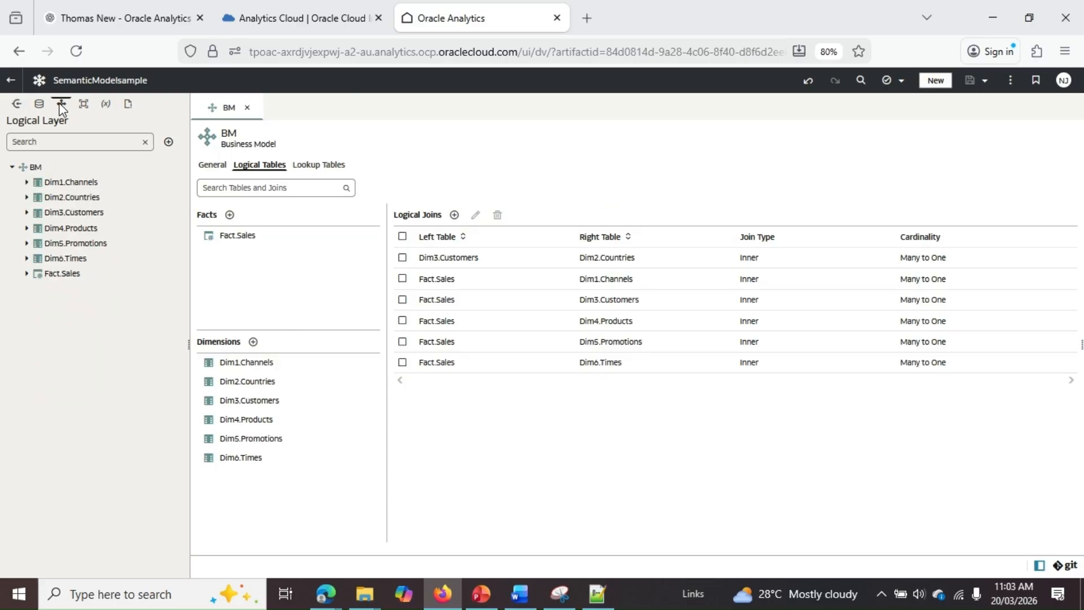
Create a subject area named SalesSB in the presentation layer, based on the BM business model
click(84, 103)
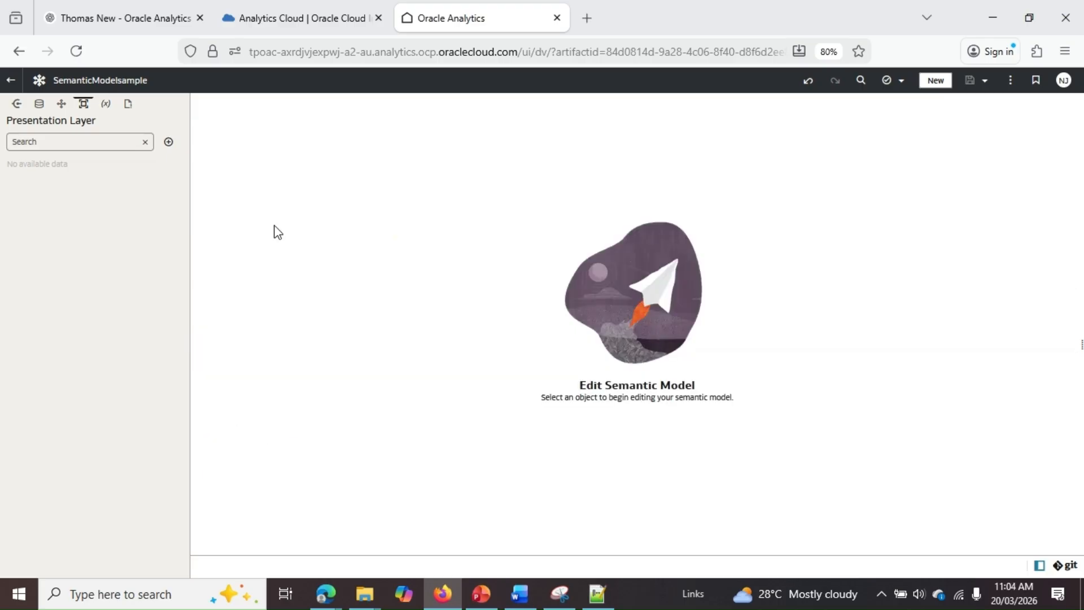
click(169, 144)
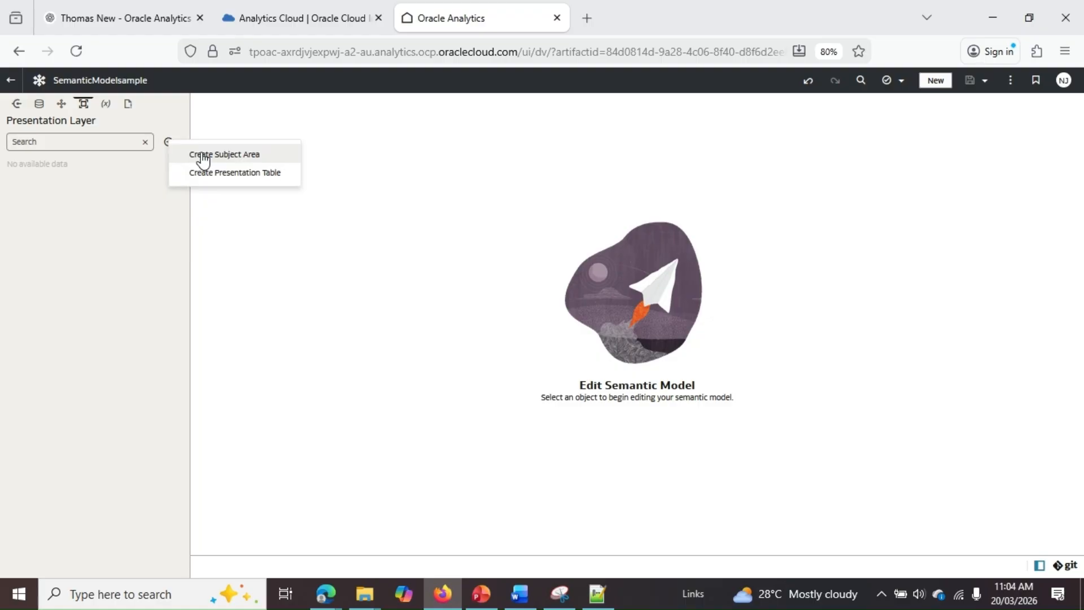
click(203, 155)
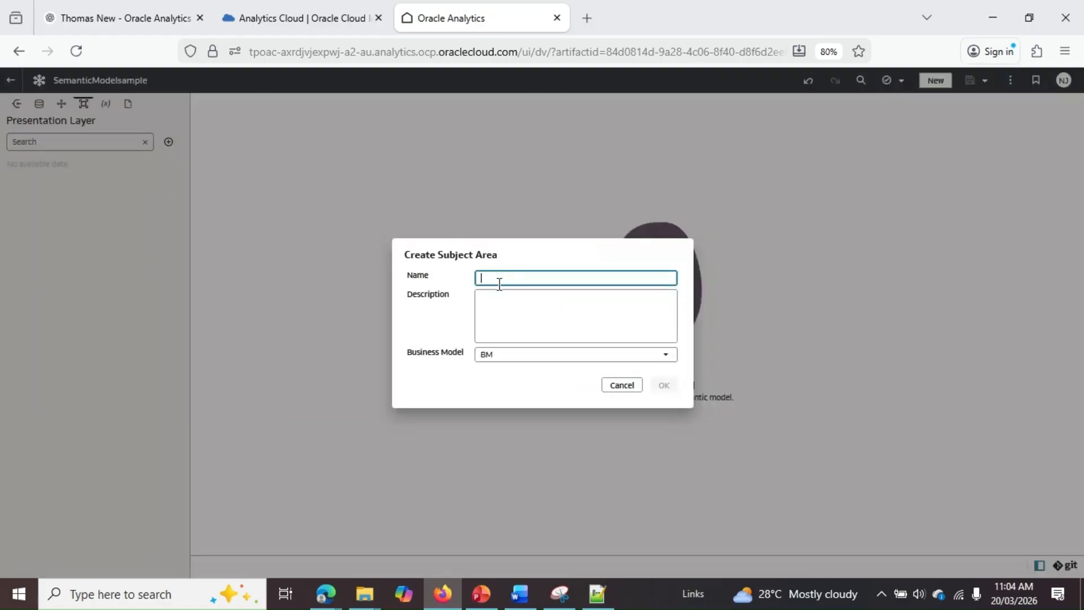
text(SalesSB)
click(666, 385)
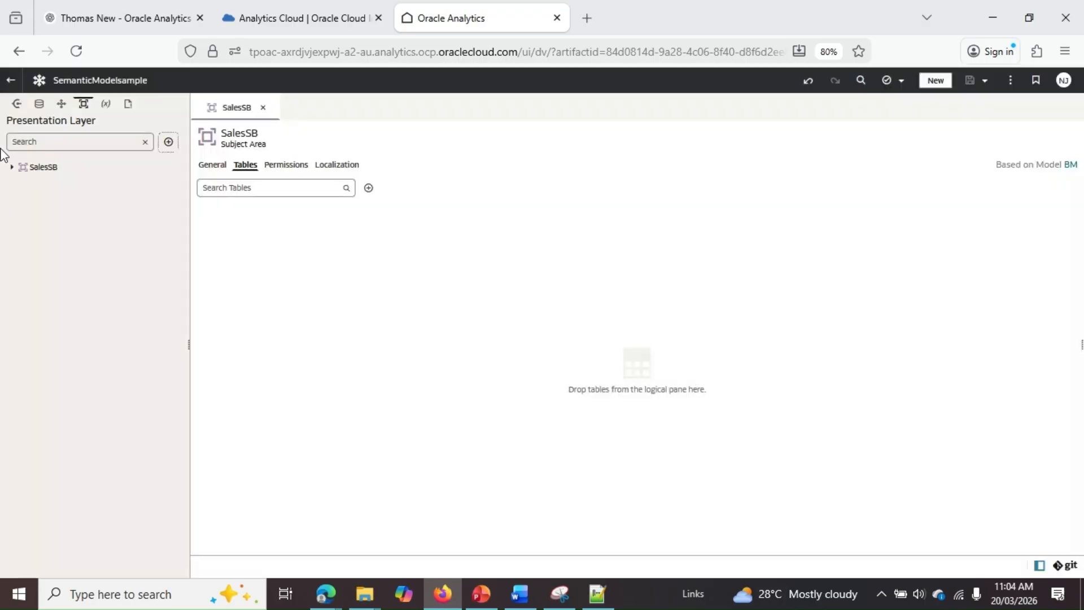
Add the logical tables Dim1.Channels, Dim2.Countries, Dim3.Customers, Dim4.Products, Dim5.Promotions, Dim6.Times and Fact.Sales to the SalesSB subject area
click(12, 167)
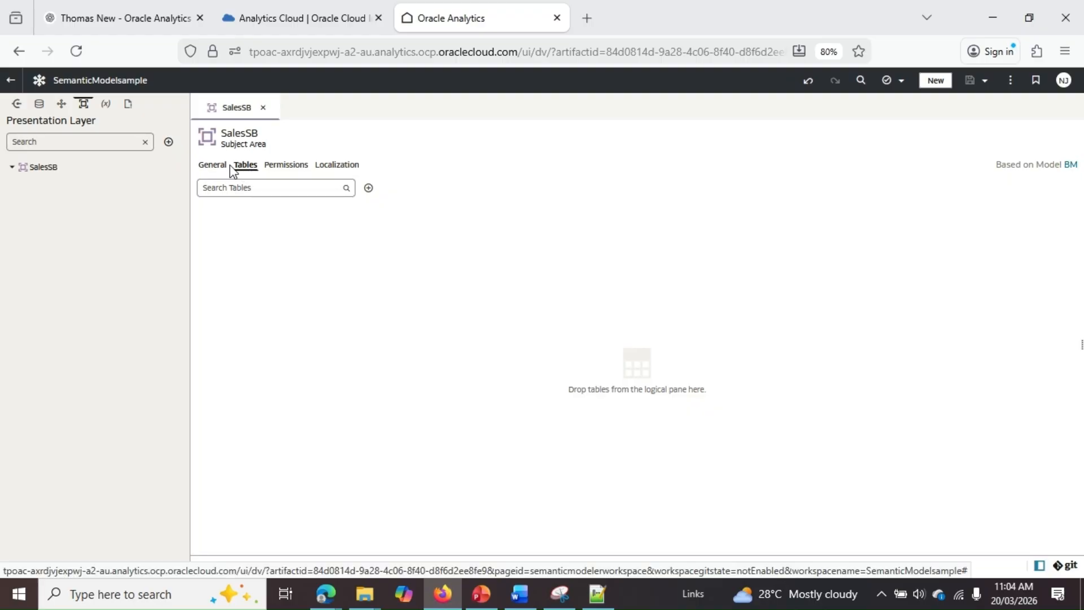
click(61, 104)
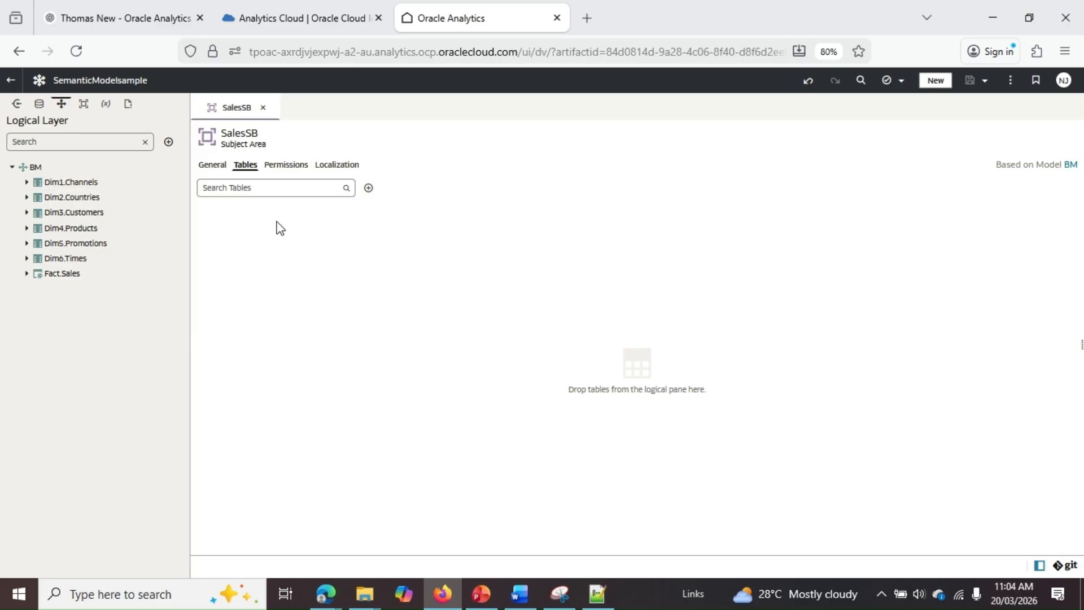
drag(277, 222, 246, 235)
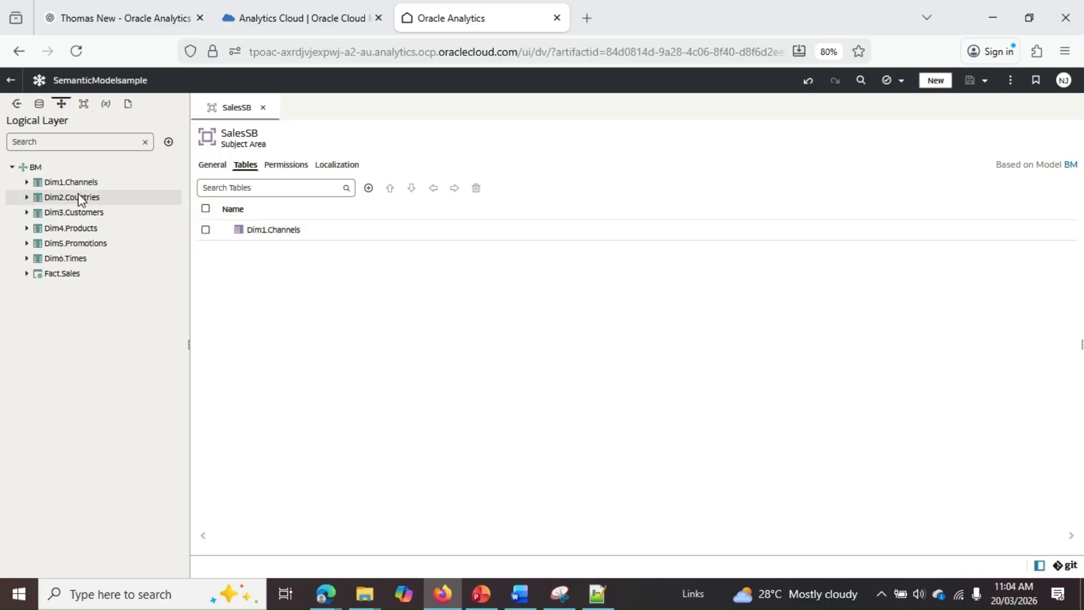
drag(78, 193, 273, 251)
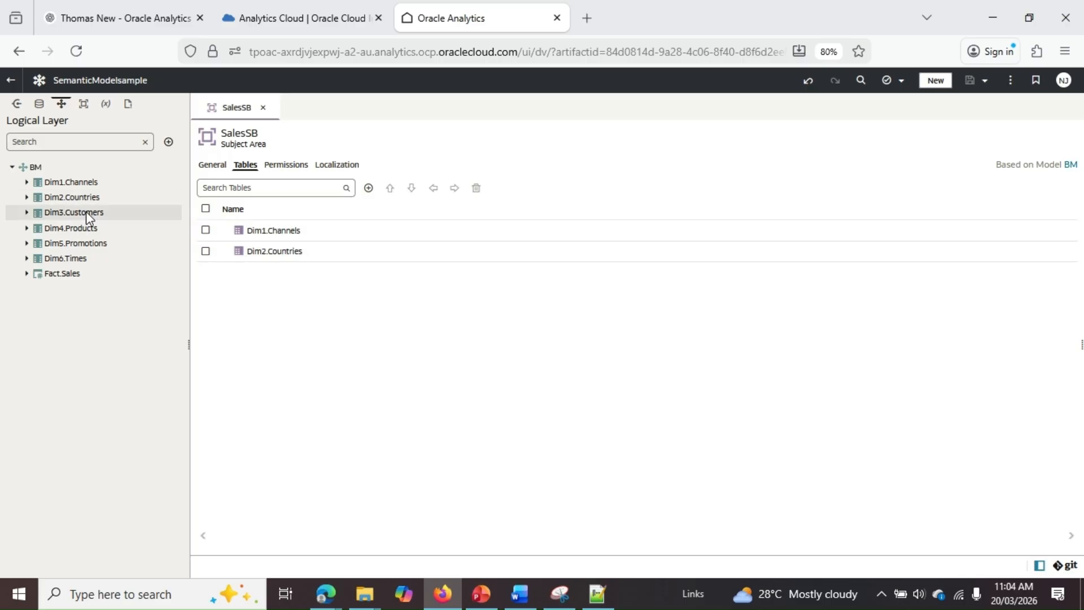
drag(86, 211, 260, 263)
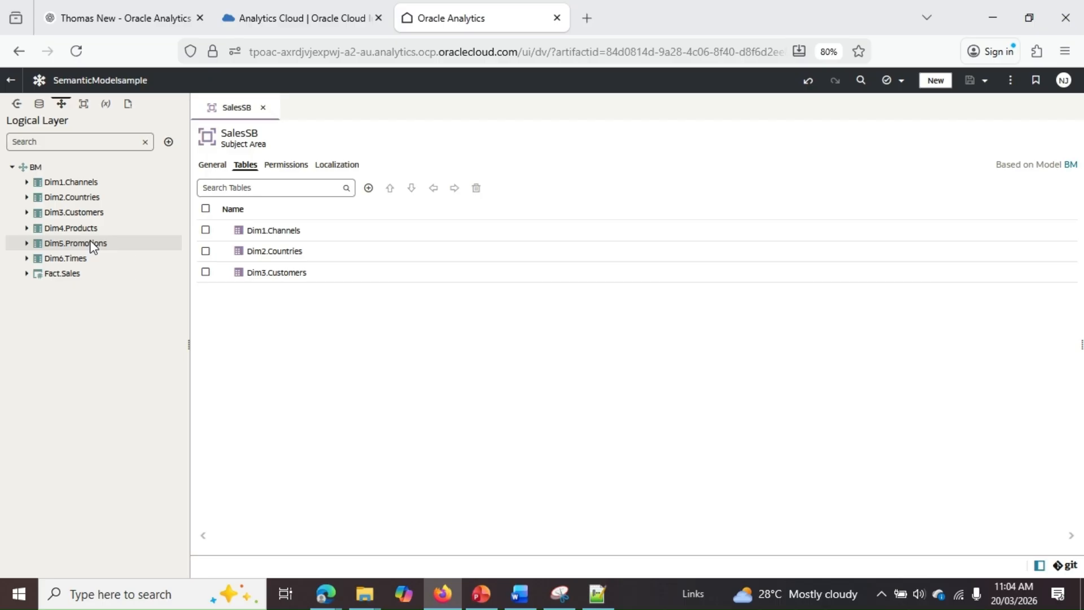
drag(72, 228, 299, 295)
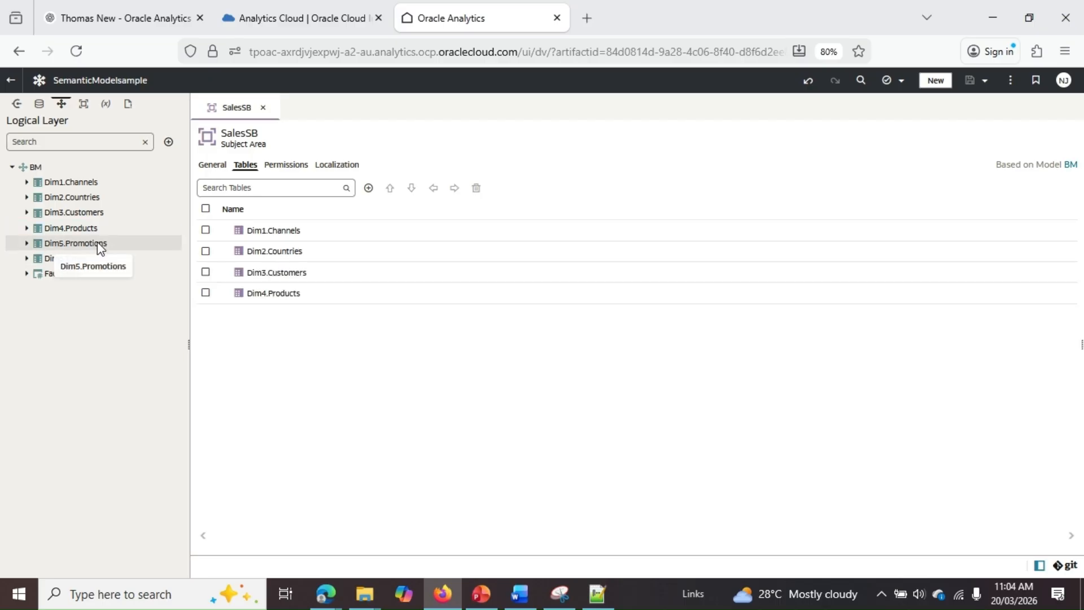
drag(65, 259, 277, 346)
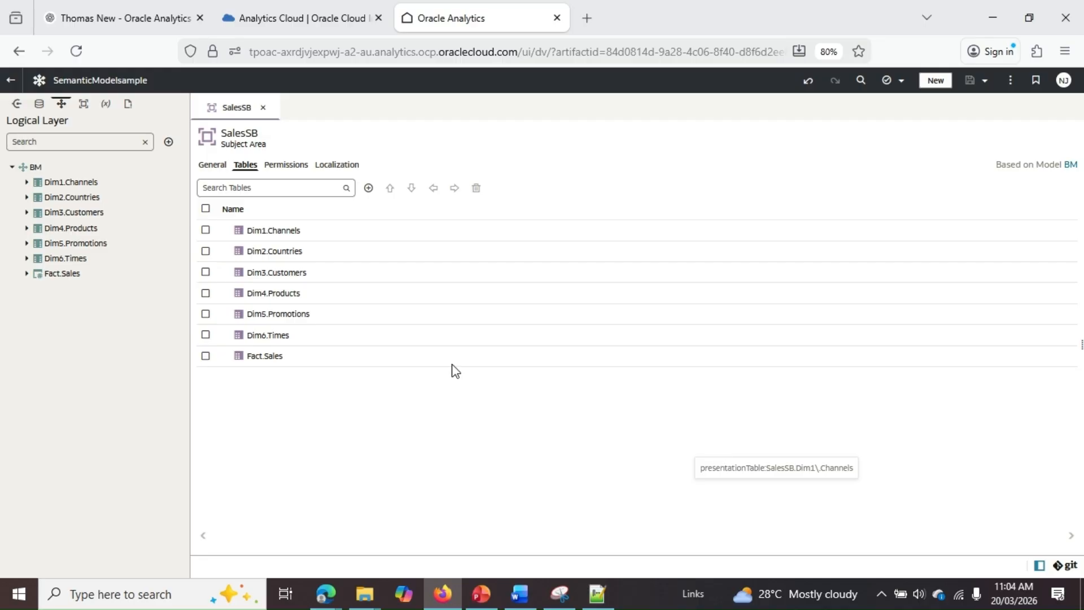
Open the Dim1.Channels presentation table in SalesSB and rename it Channels
click(336, 234)
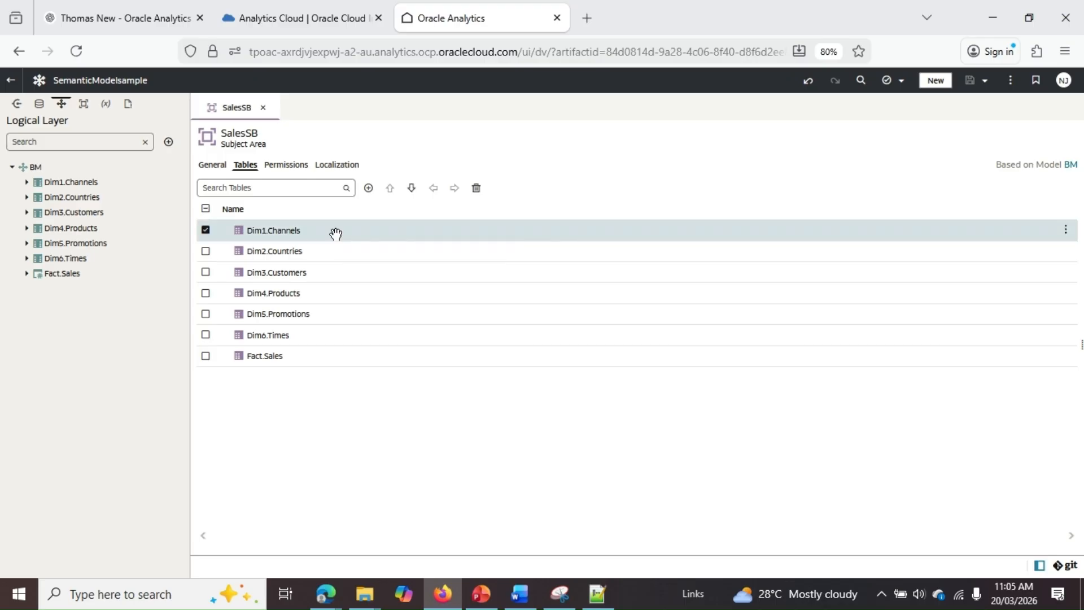
double_click(336, 234)
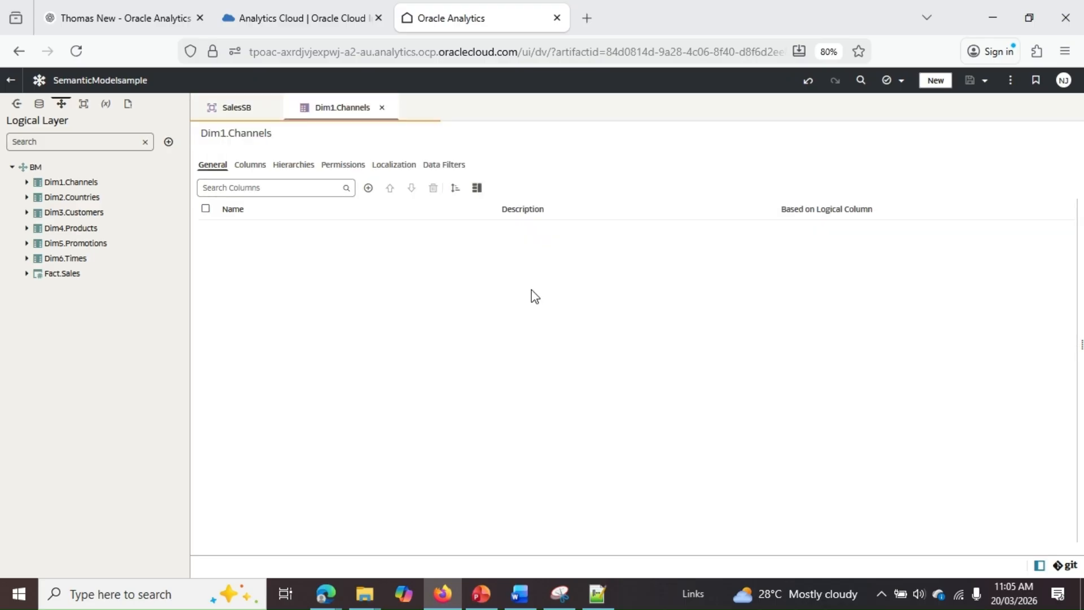
click(219, 171)
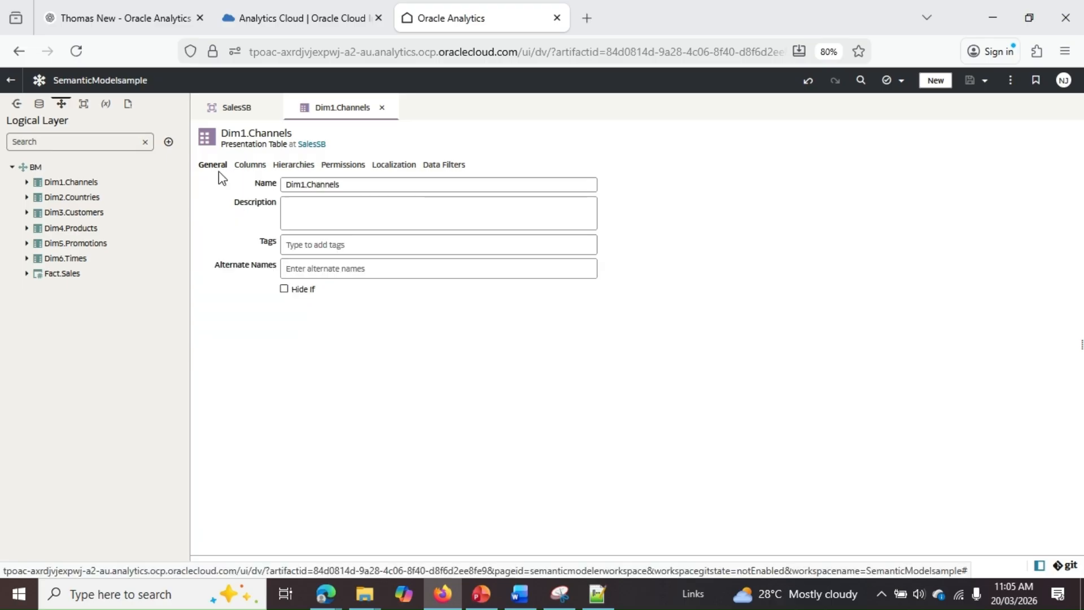
click(311, 187)
key(BackSpace)
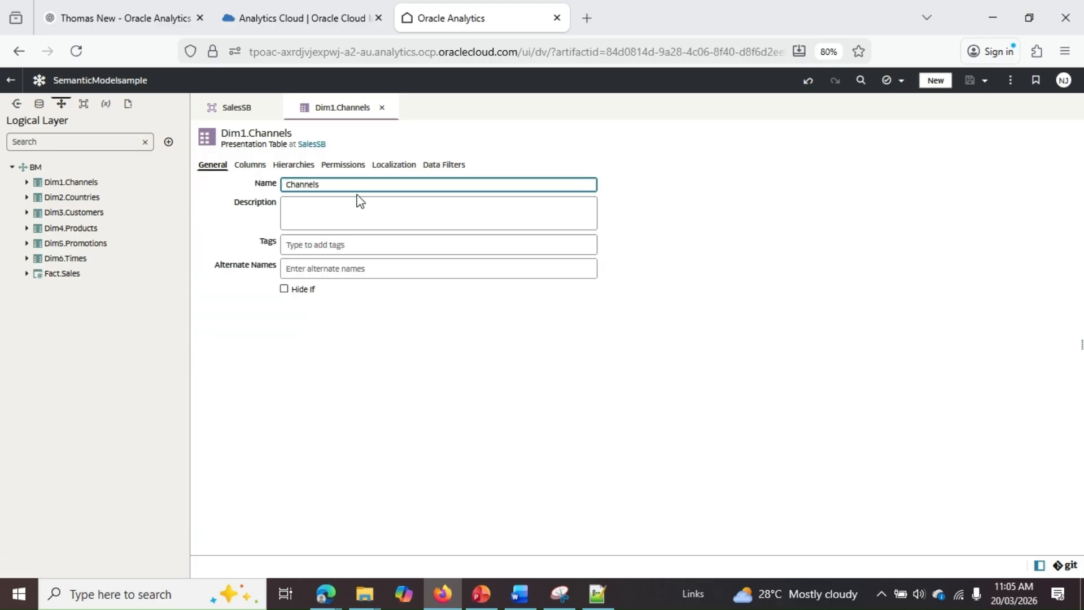
Delete all columns from the Channels presentation table
click(250, 164)
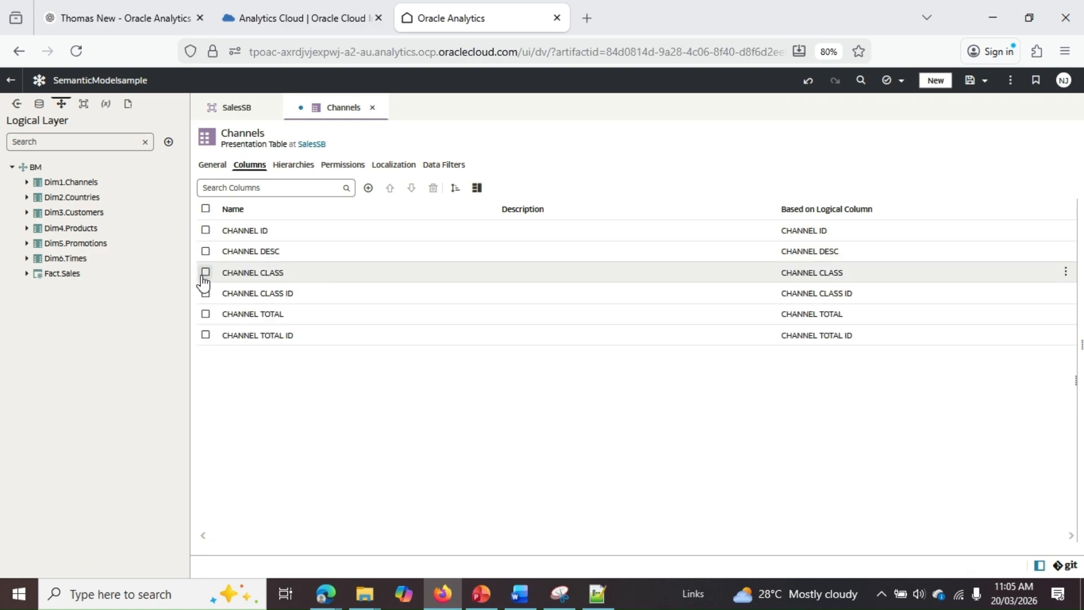
click(206, 208)
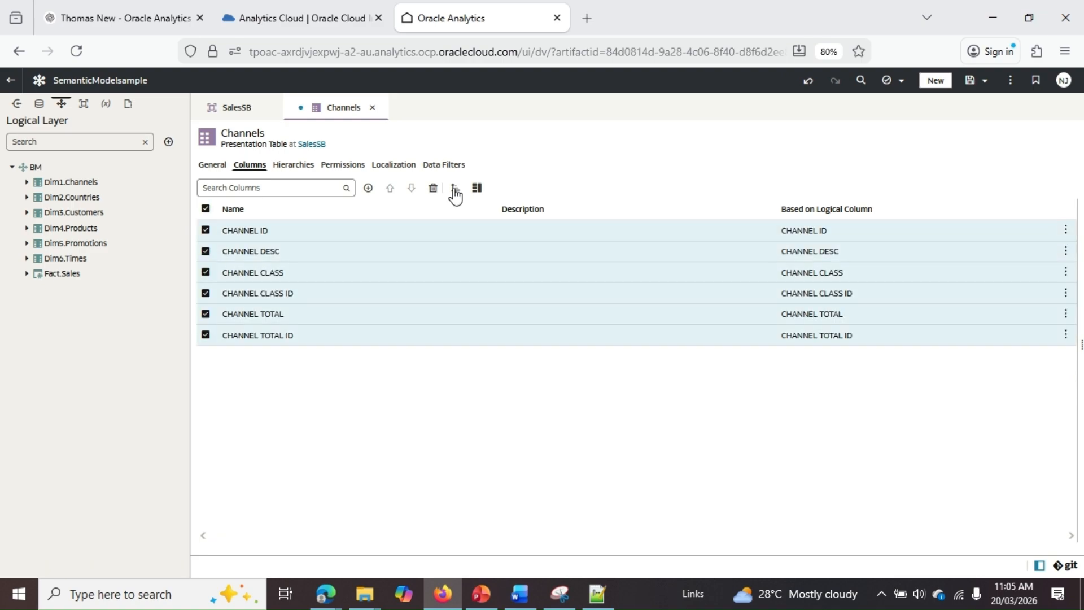
click(434, 188)
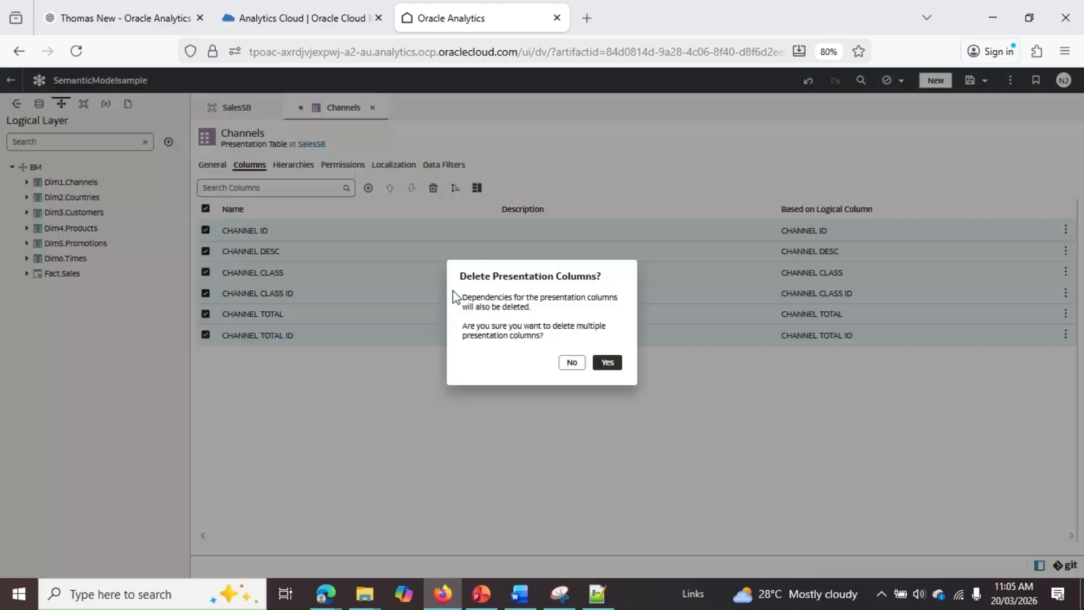
click(627, 362)
Add the CHANNEL ID and CHANNEL DESC columns of the logical Dim1.Channels table to the Channels presentation table
click(26, 182)
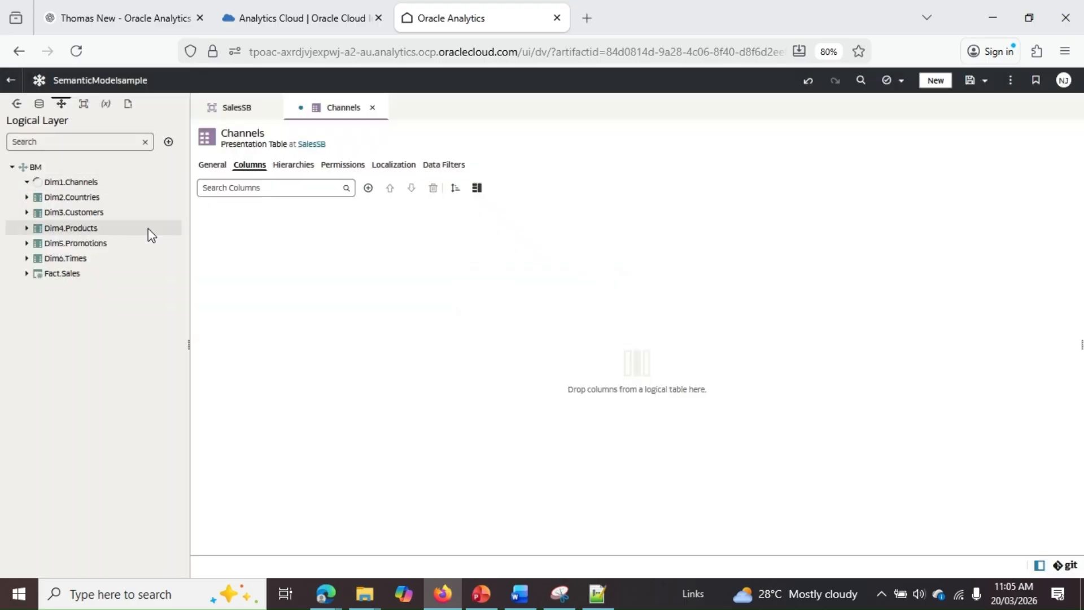
click(128, 244)
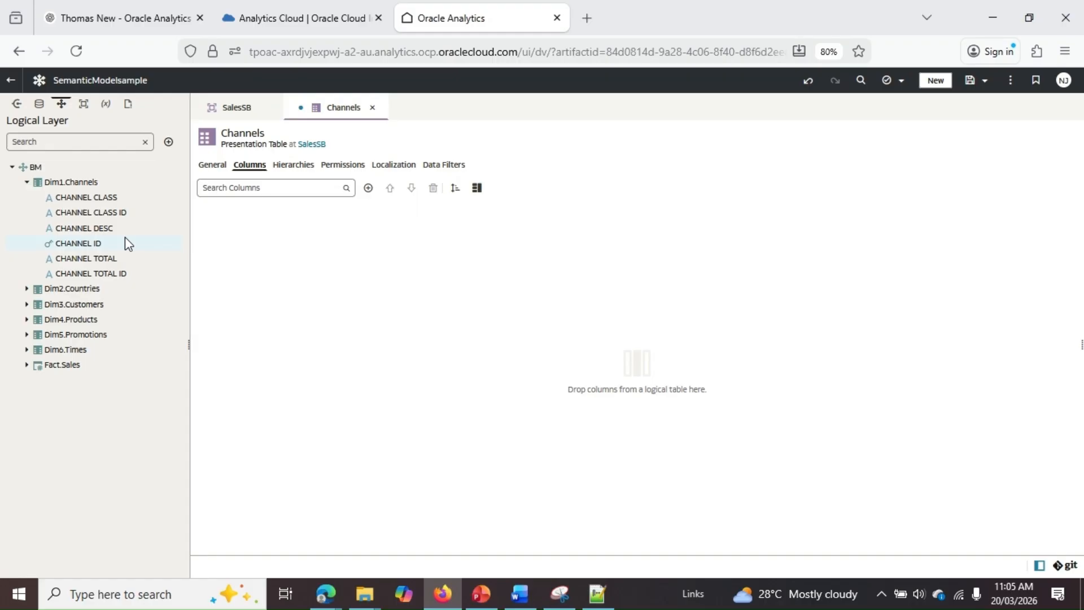
drag(128, 239, 297, 239)
Rename the CHANNEL DESC column of the Channels presentation table to CHANNEL and save the semantic model
click(279, 250)
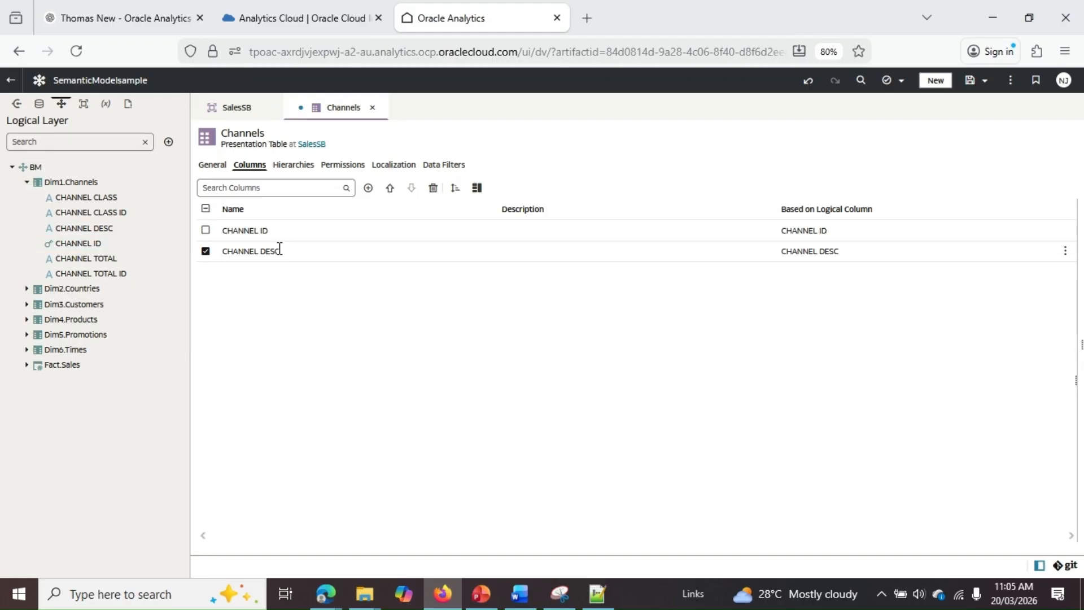
click(365, 252)
text(chann)
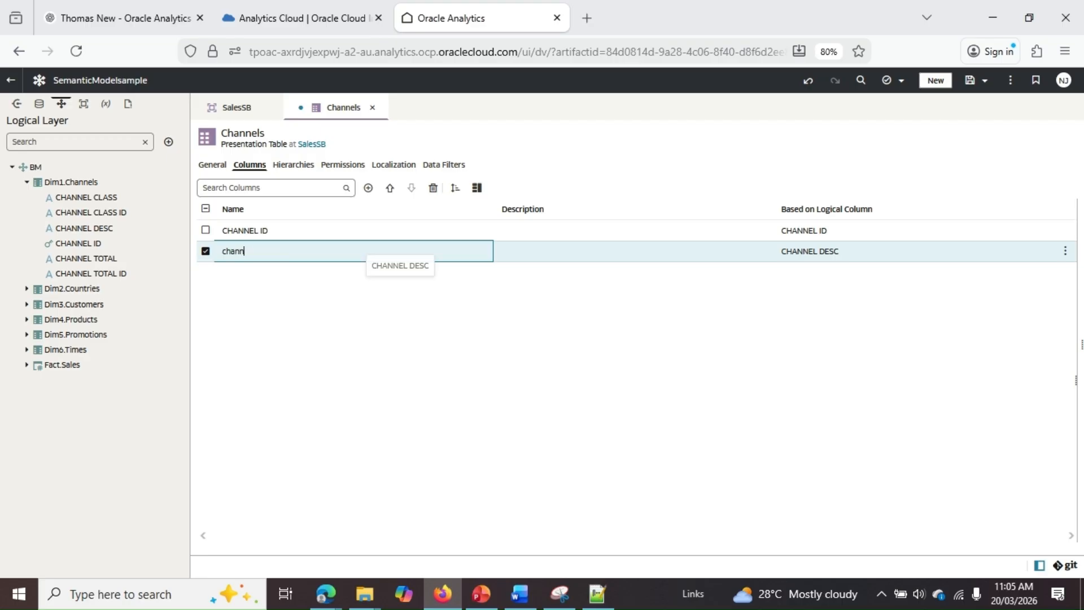
text(el)
key(BackSpace)
key(BackSpace)
key(BackSpace)
key(BackSpace)
key(BackSpace)
key(BackSpace)
key(BackSpace)
text(CHANNEL)
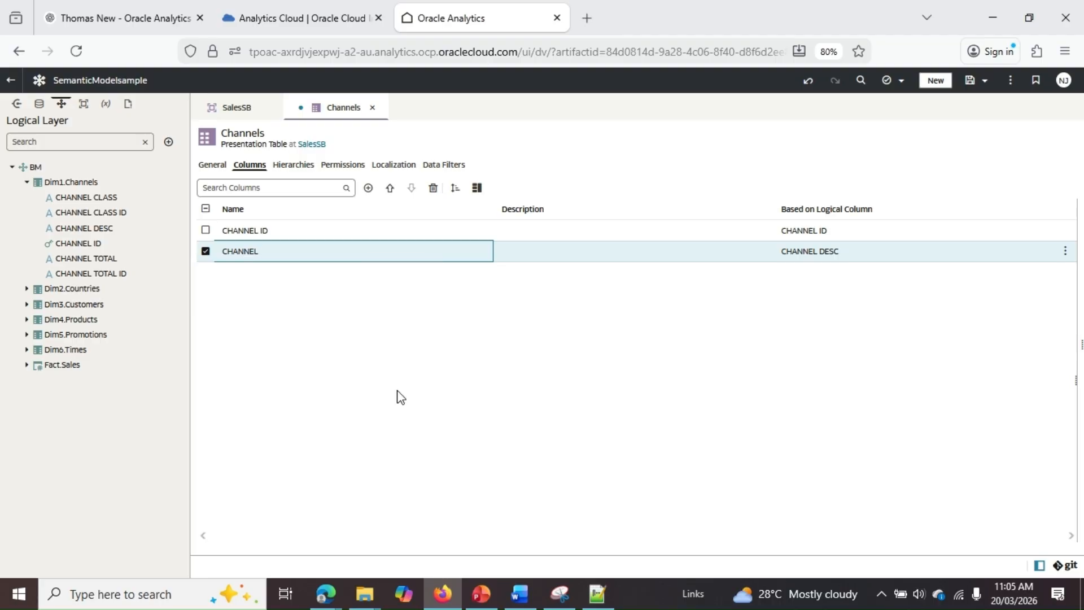
click(398, 391)
key(ctrl+s)
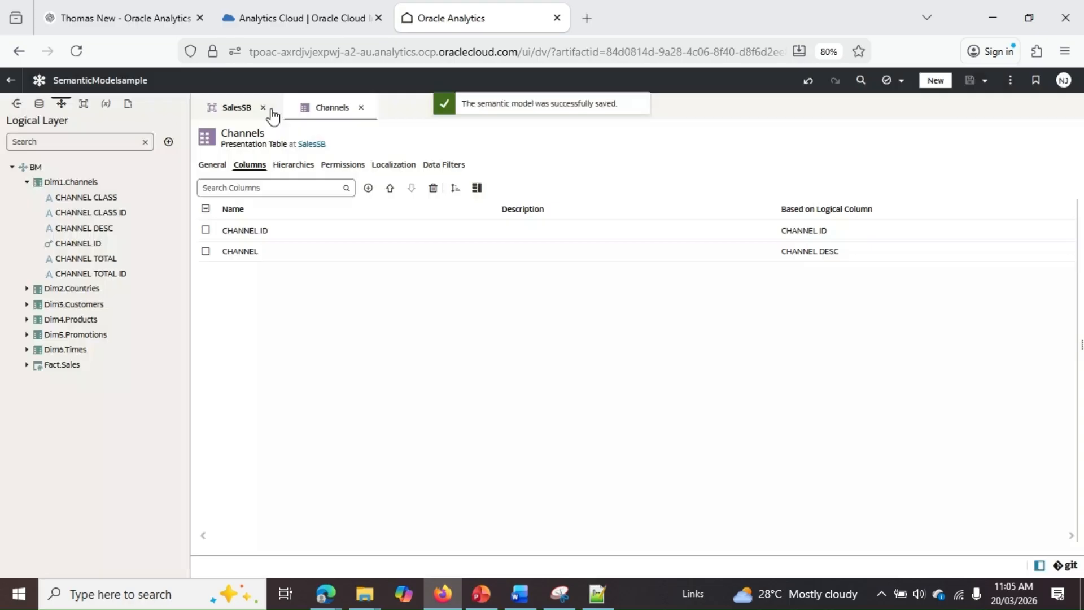
Open the Dim2.Countries presentation table in the SalesSB subject area and rename it Countries
click(271, 113)
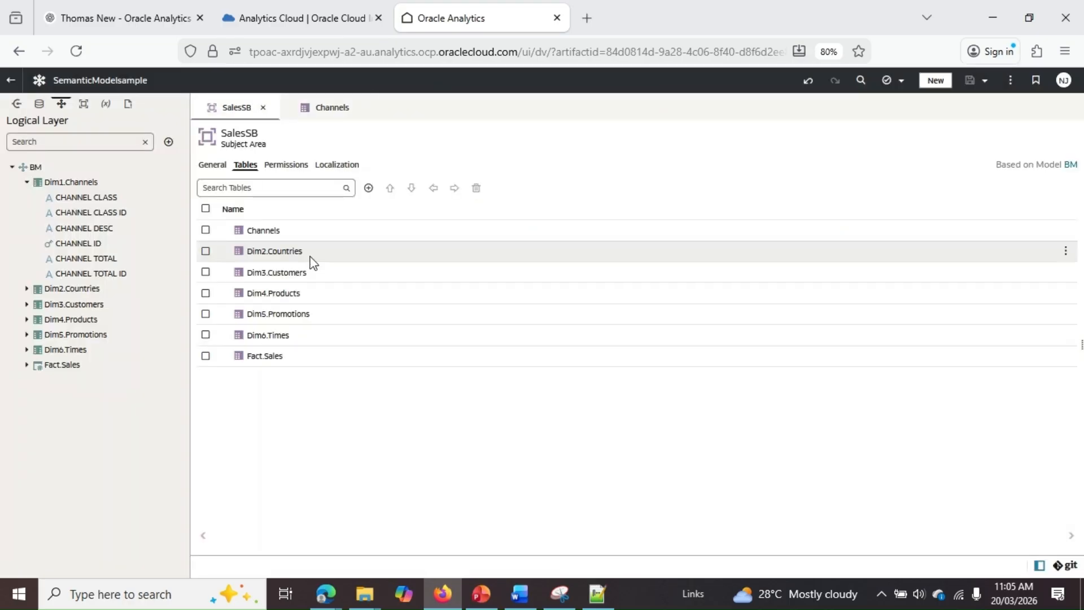
double_click(310, 258)
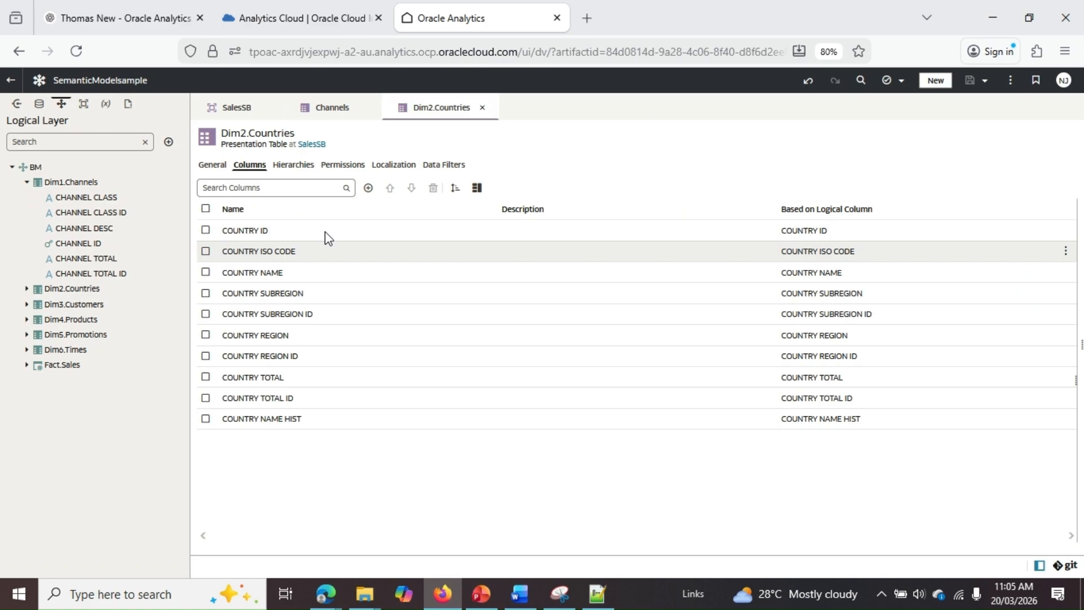
click(213, 168)
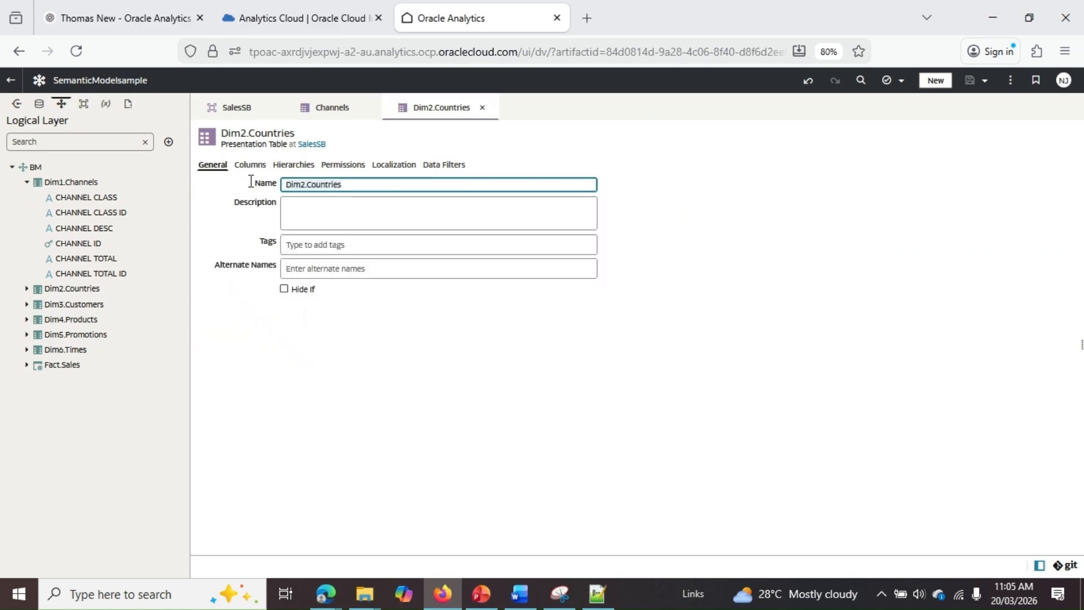
click(307, 185)
key(BackSpace)
key(BackSpace)
key(BackSpace)
key(BackSpace)
key(BackSpace)
Delete all columns from the Countries presentation table
click(262, 166)
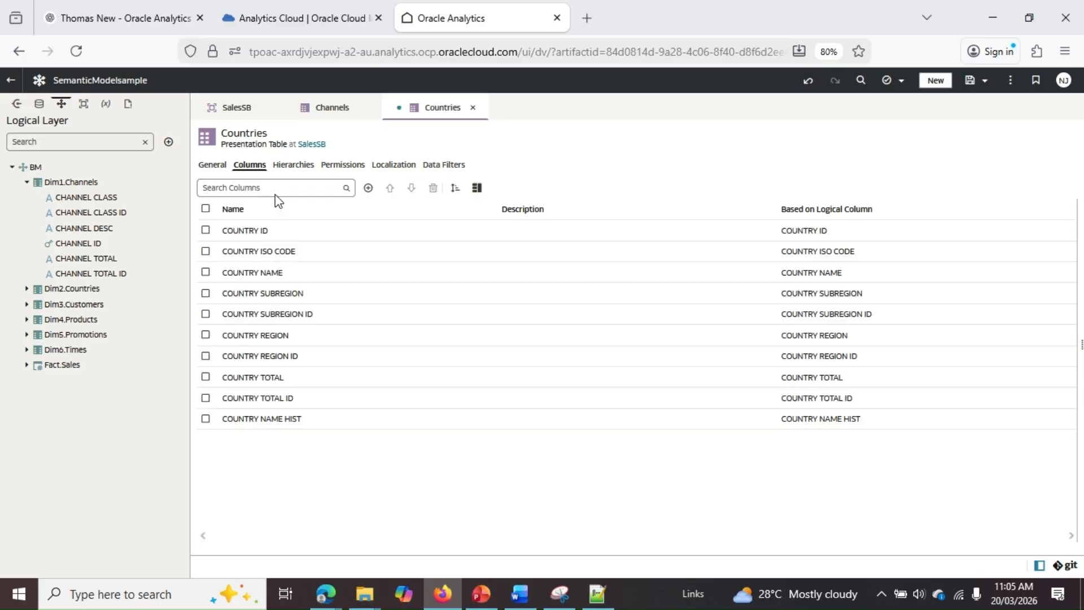
click(205, 210)
click(430, 188)
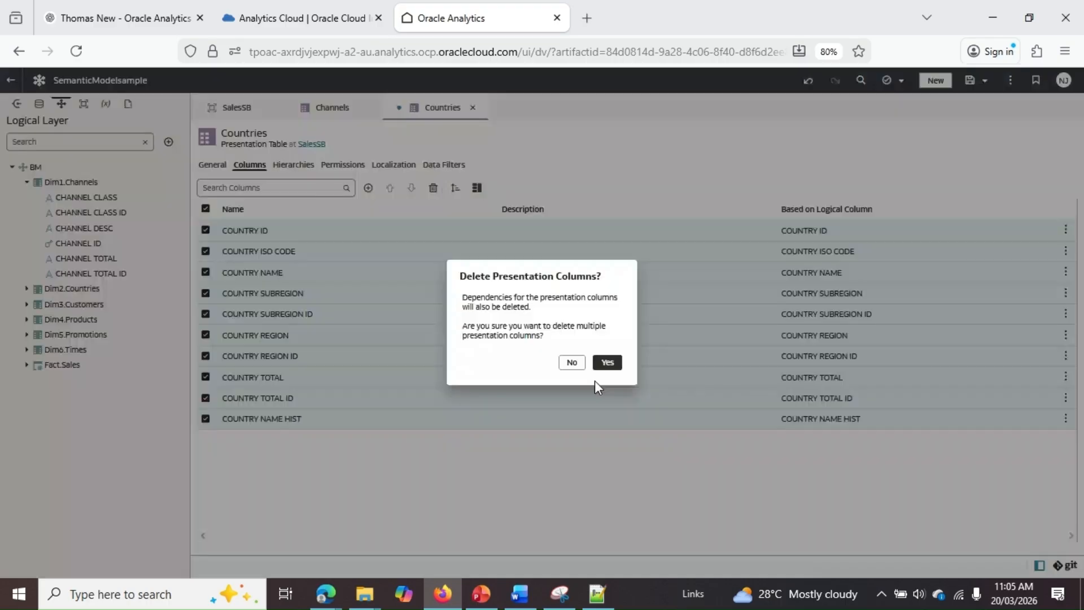
click(599, 357)
Add the COUNTRY ID and COUNTRY NAME columns of the logical Dim2.Countries table to the Countries presentation table and save the model
click(27, 289)
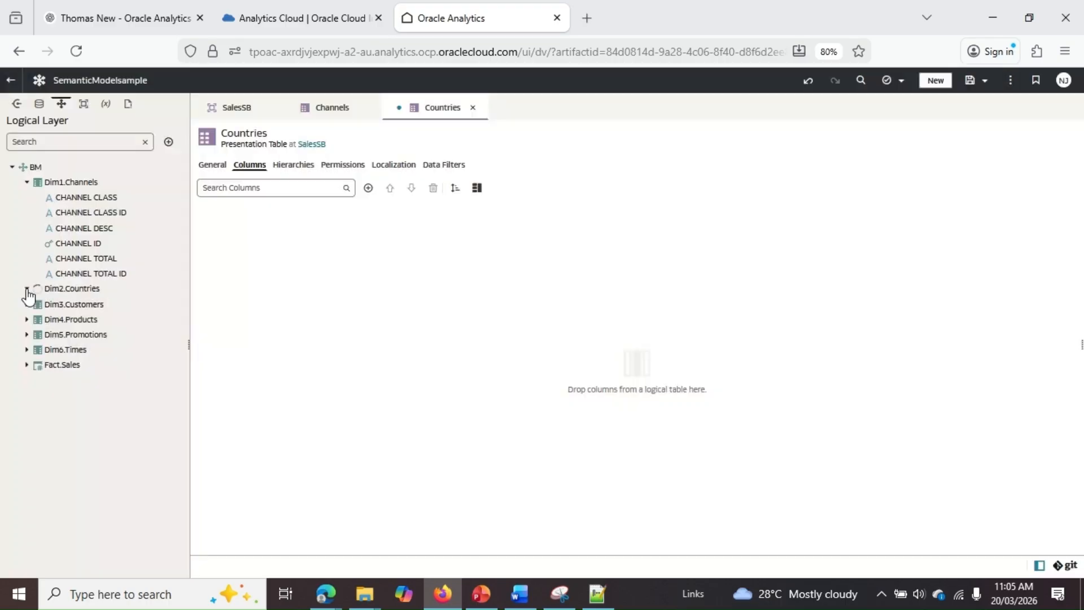
drag(97, 306, 396, 254)
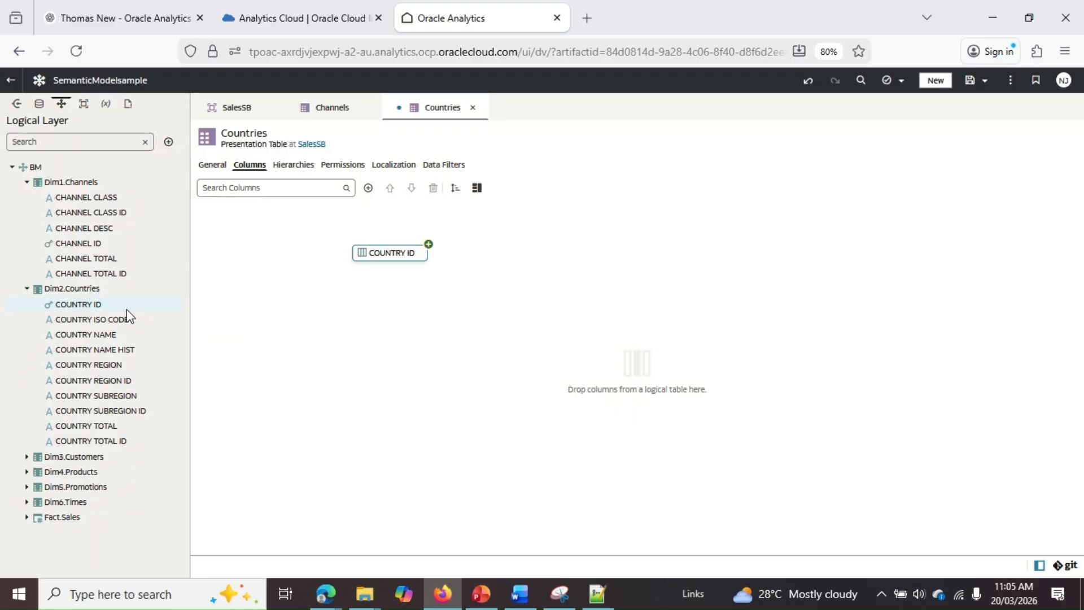
drag(110, 334, 368, 315)
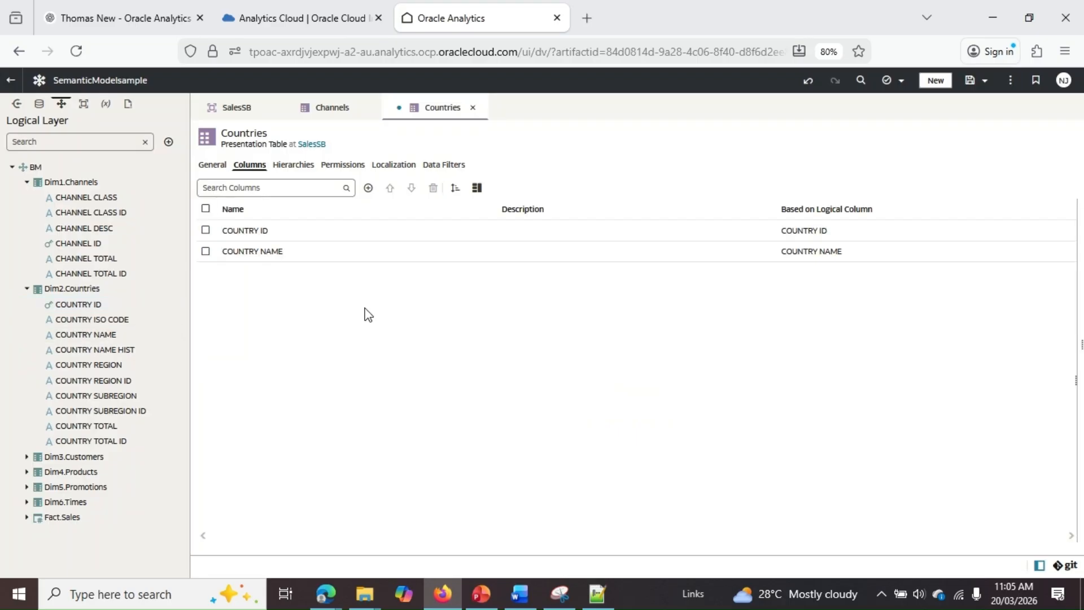
click(982, 91)
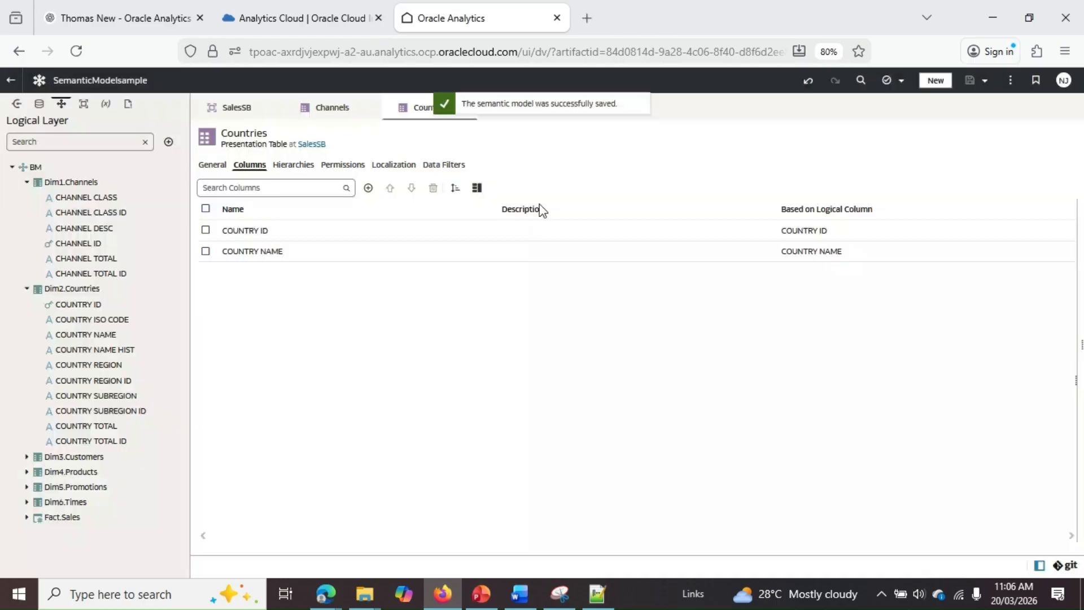
Open the Dim3.Customers presentation table in SalesSB and delete all of its columns
click(253, 116)
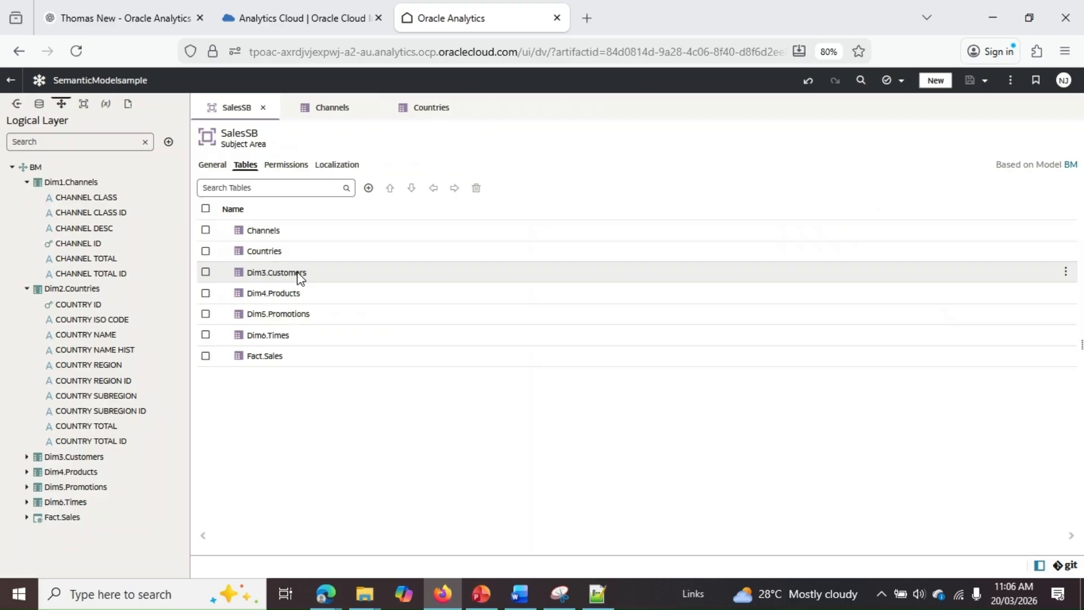
double_click(300, 274)
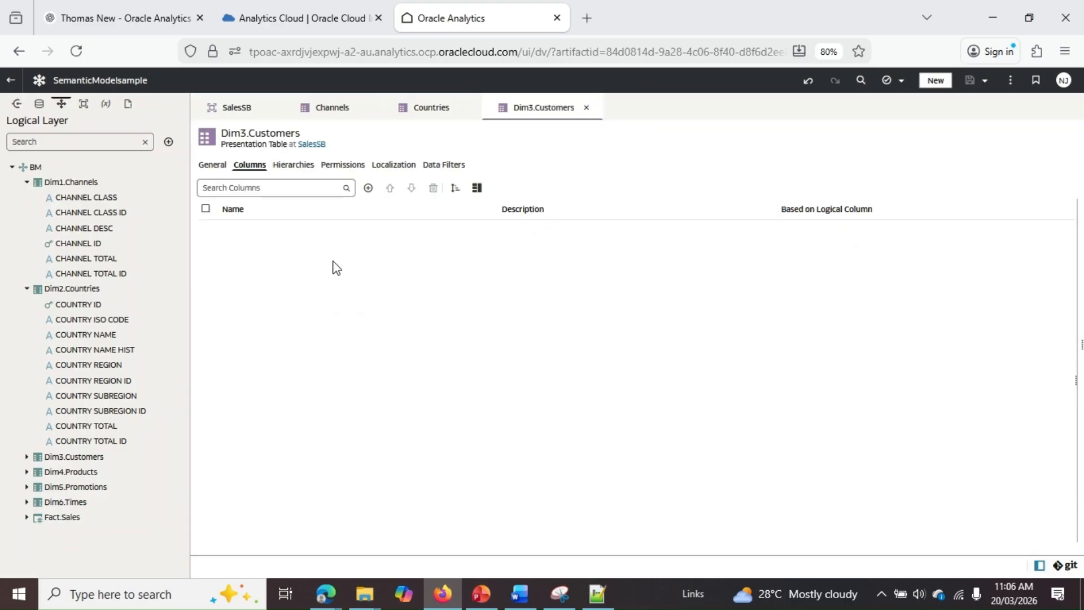
click(206, 209)
click(432, 188)
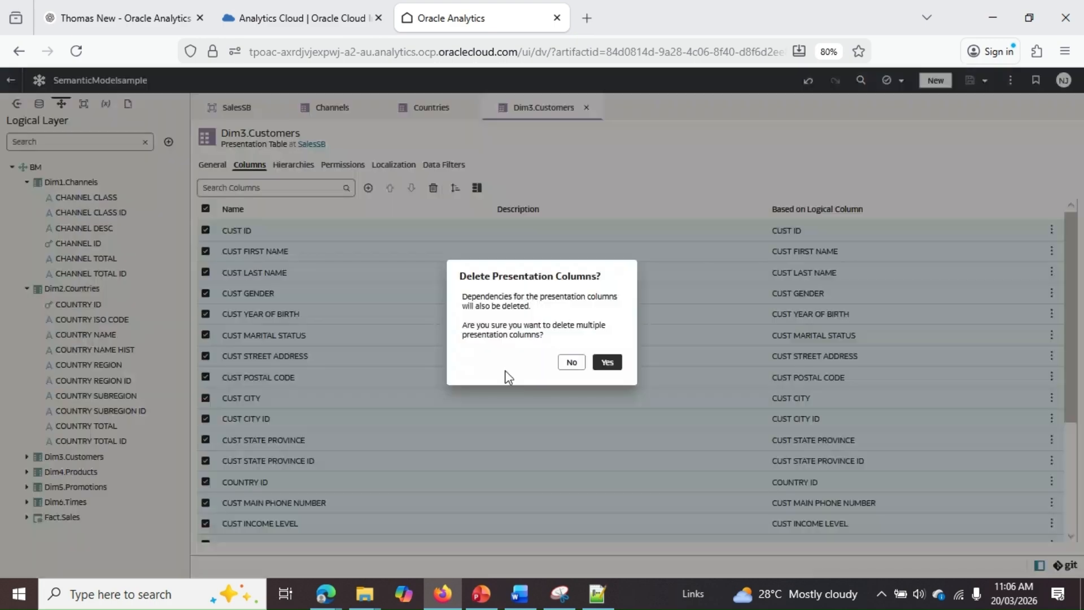
key(Return)
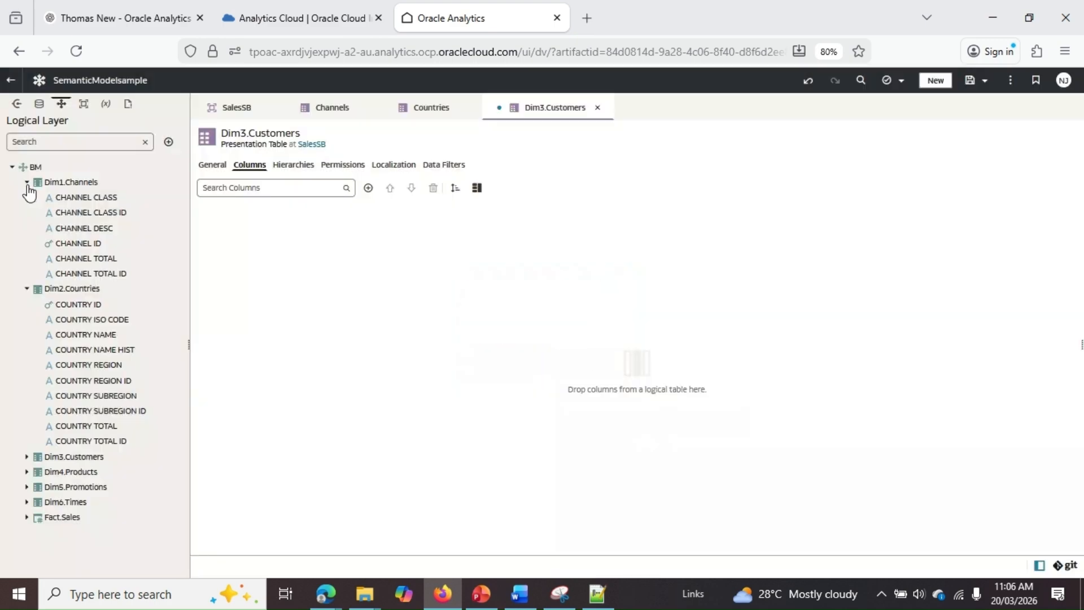
Add CUST ID, CUST FIRST NAME, CUST LAST NAME and CUST GENDER from the logical Dim3.Customers table to its presentation table
click(27, 182)
click(27, 197)
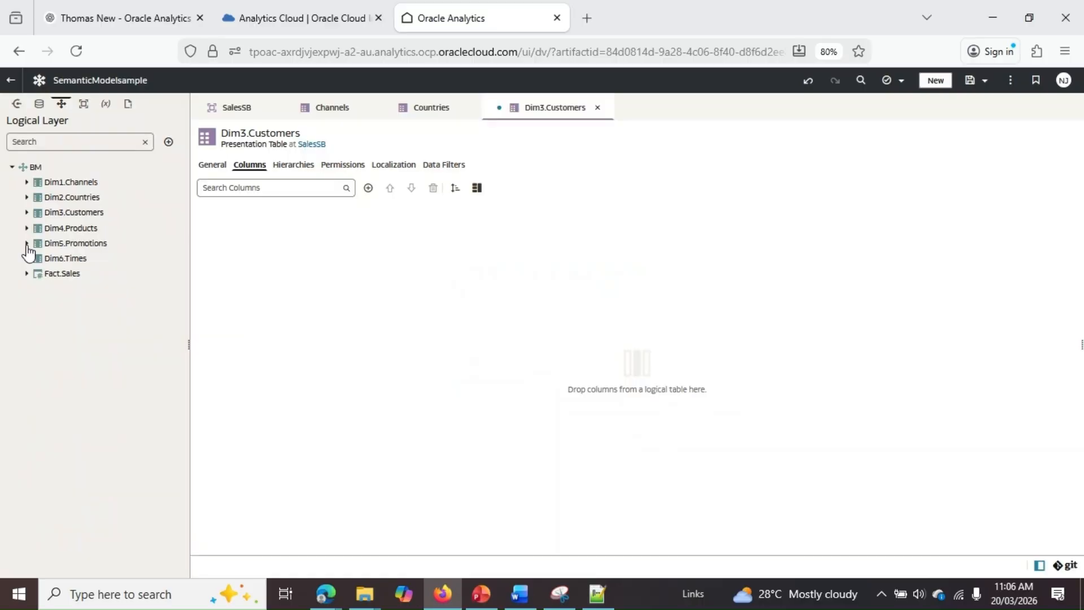
click(26, 213)
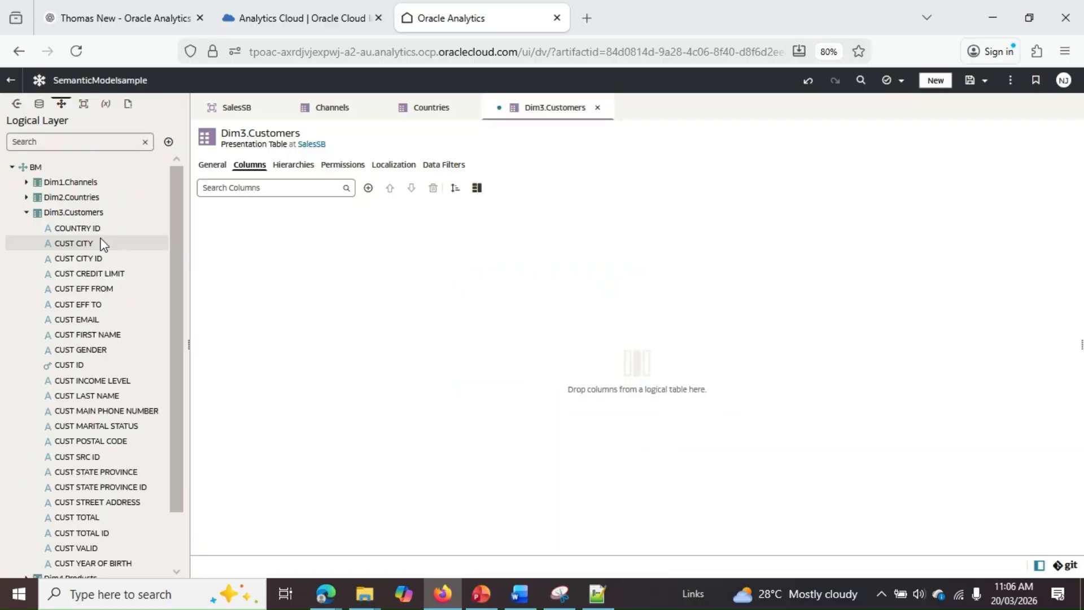
drag(69, 365, 314, 243)
drag(166, 334, 221, 309)
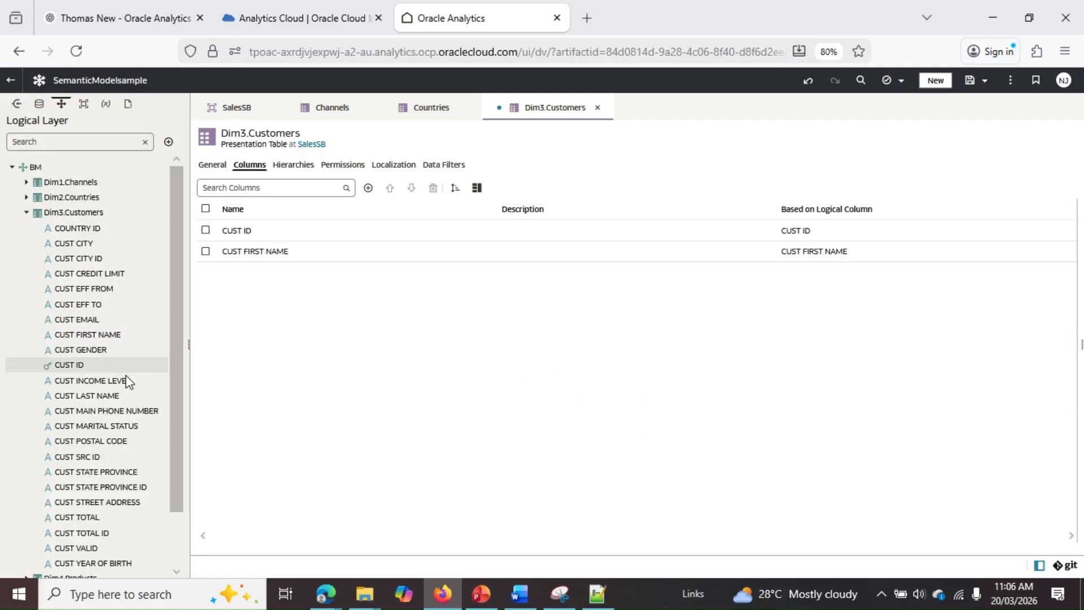
drag(122, 395, 307, 321)
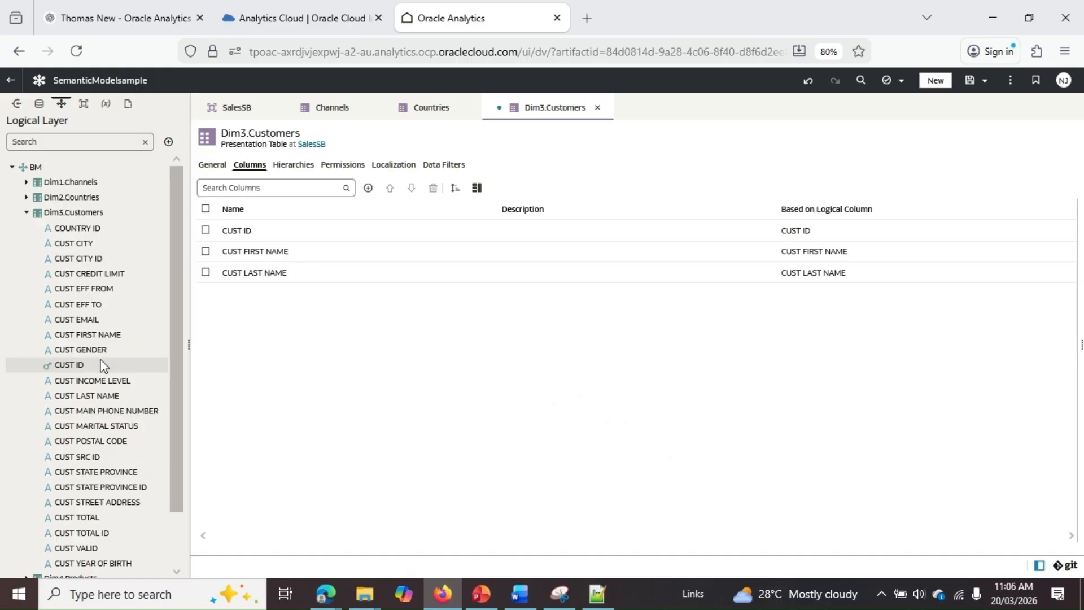
drag(99, 350, 284, 363)
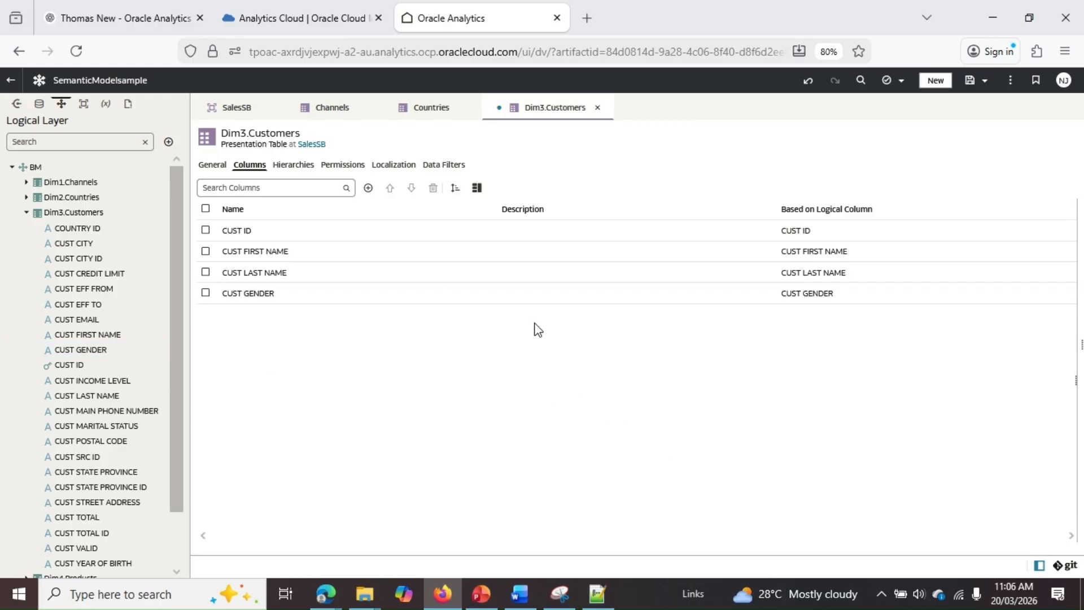
Rename the Dim3.Customers presentation table to Customers and save the semantic model
click(213, 164)
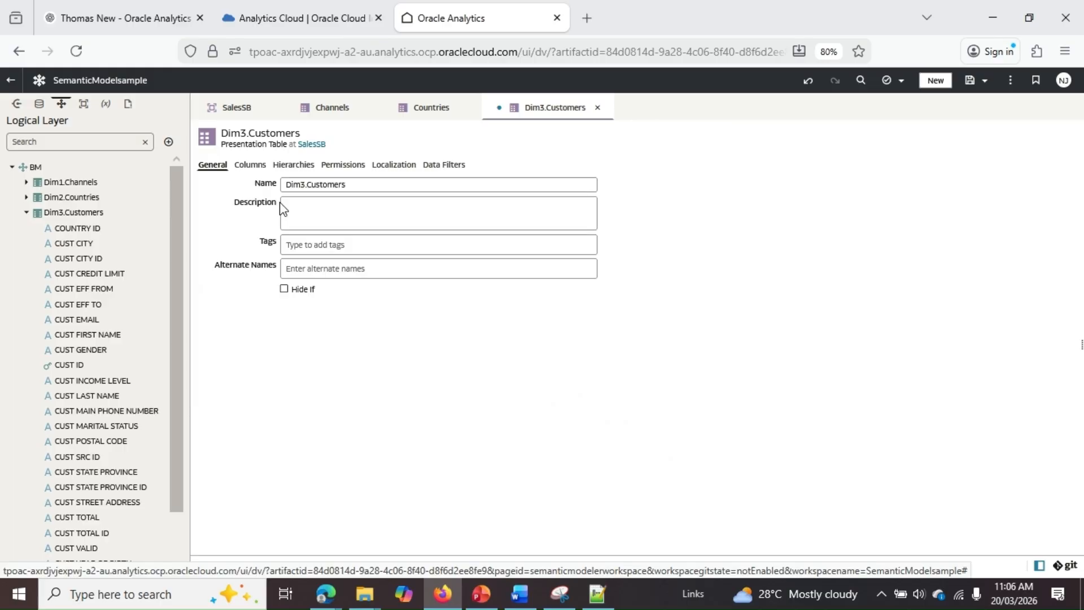
click(310, 184)
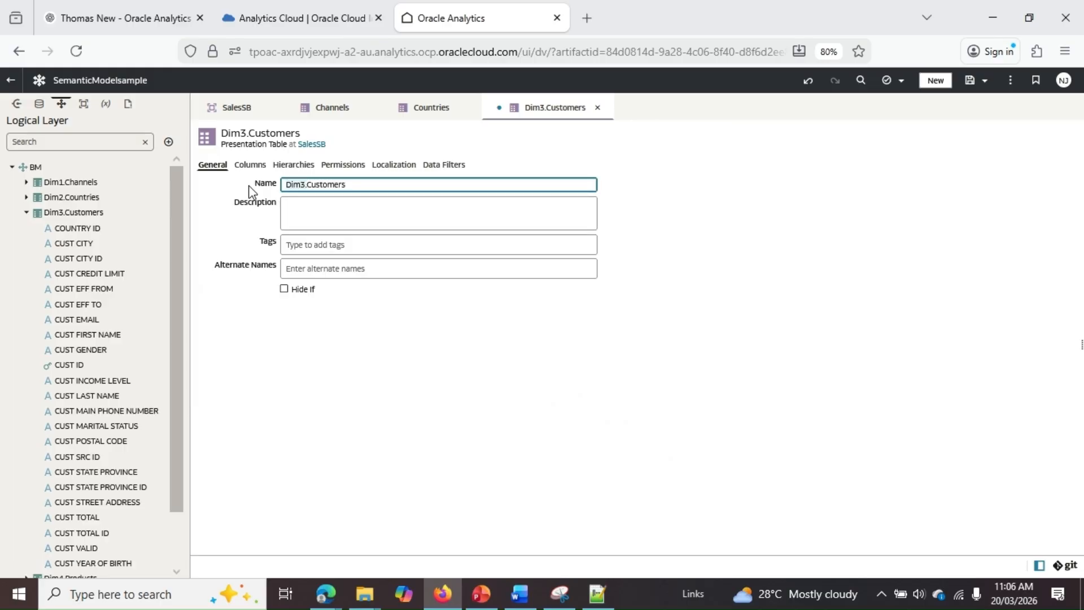
key(BackSpace)
click(970, 80)
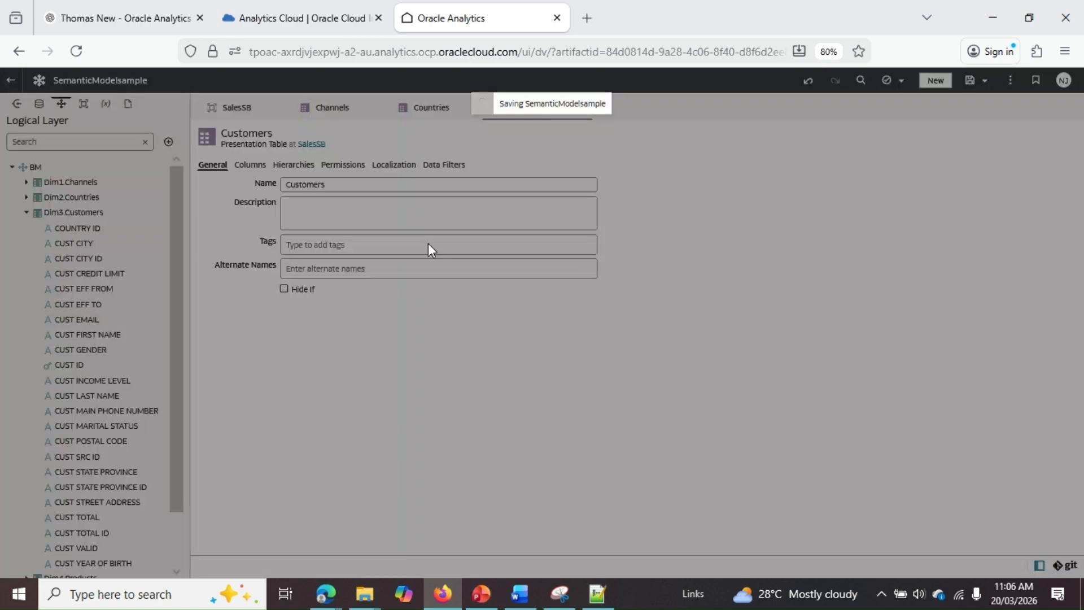
Open the Dim4.Products presentation table in SalesSB and rename it Products
click(239, 108)
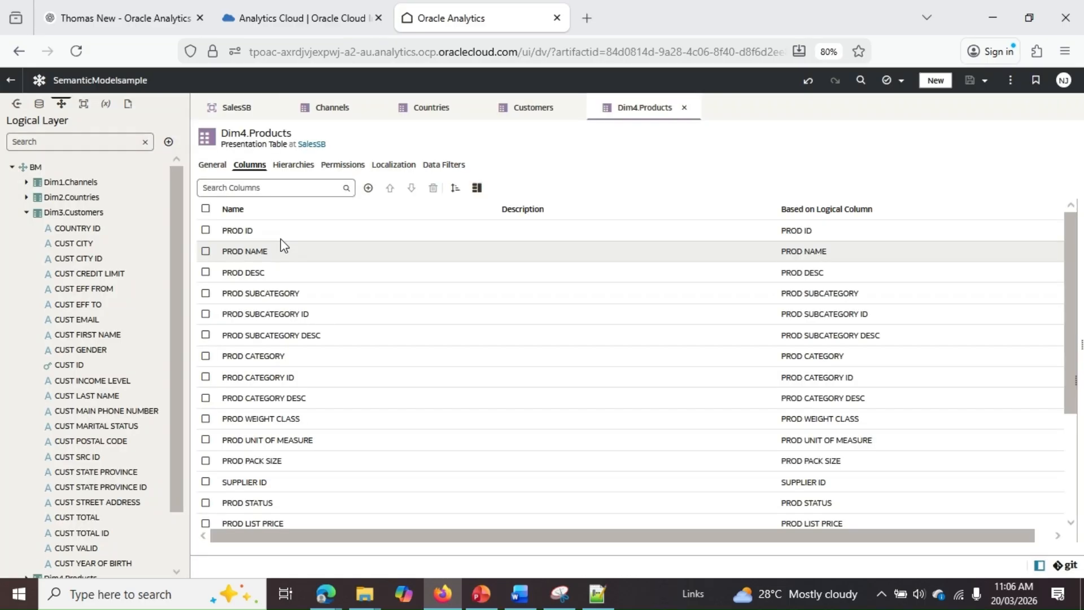
click(213, 166)
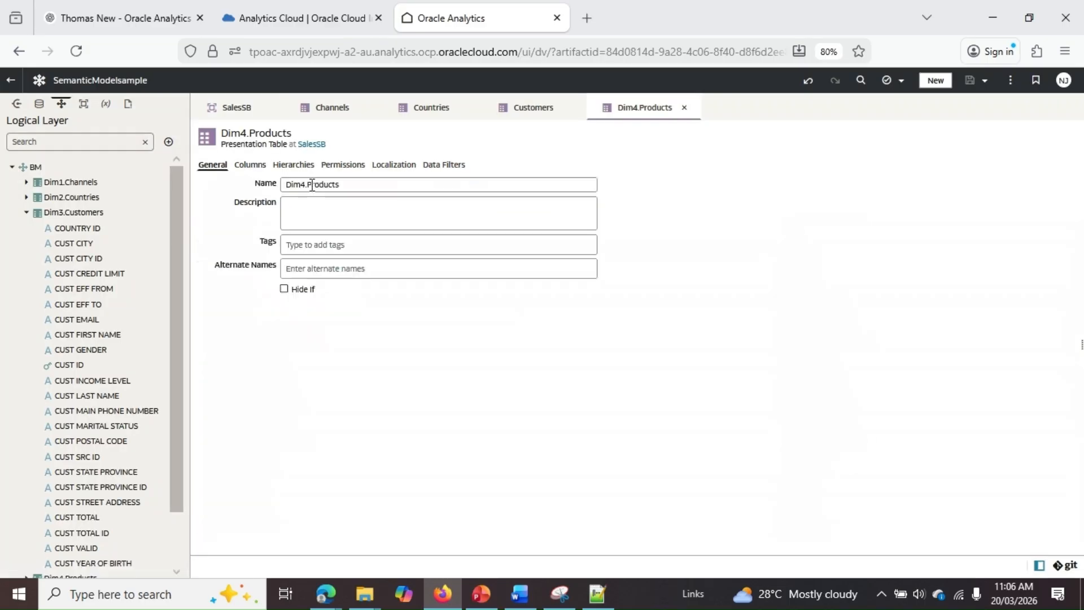
click(312, 186)
key(BackSpace)
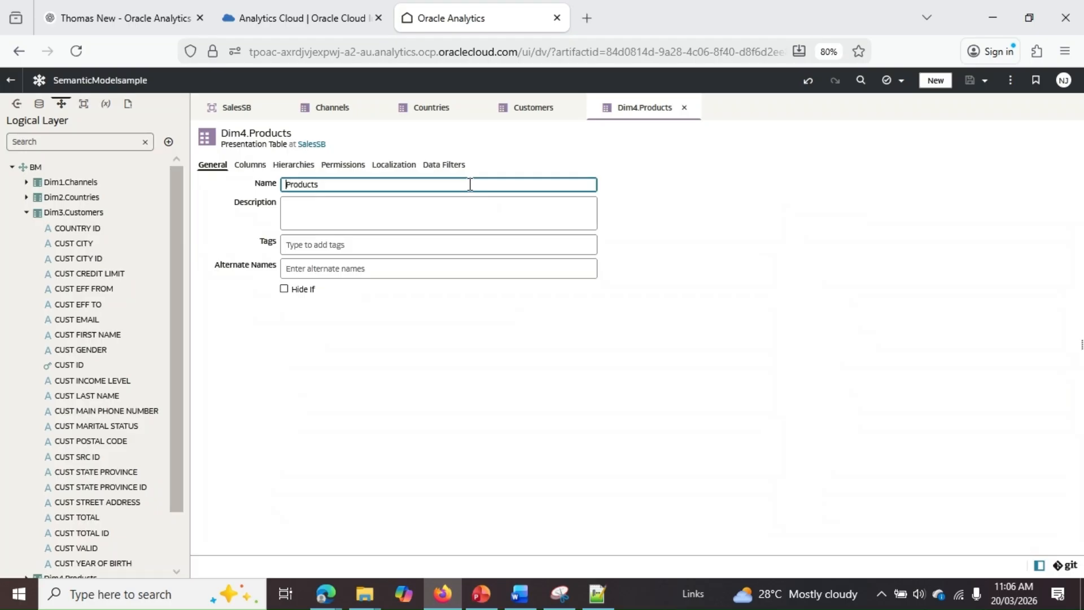
Delete all columns from the Products presentation table
click(253, 166)
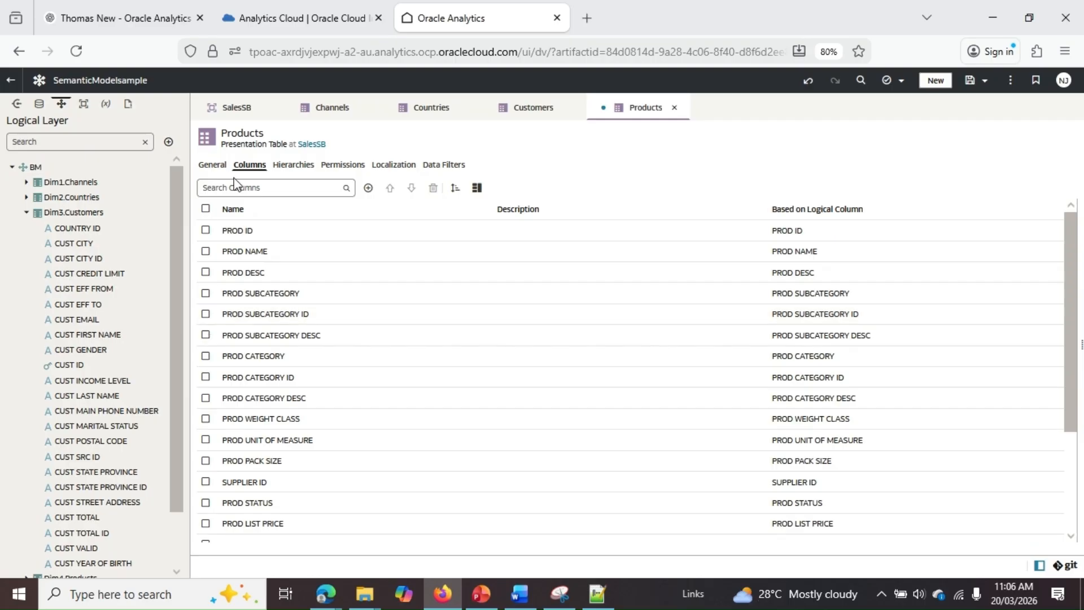
click(206, 209)
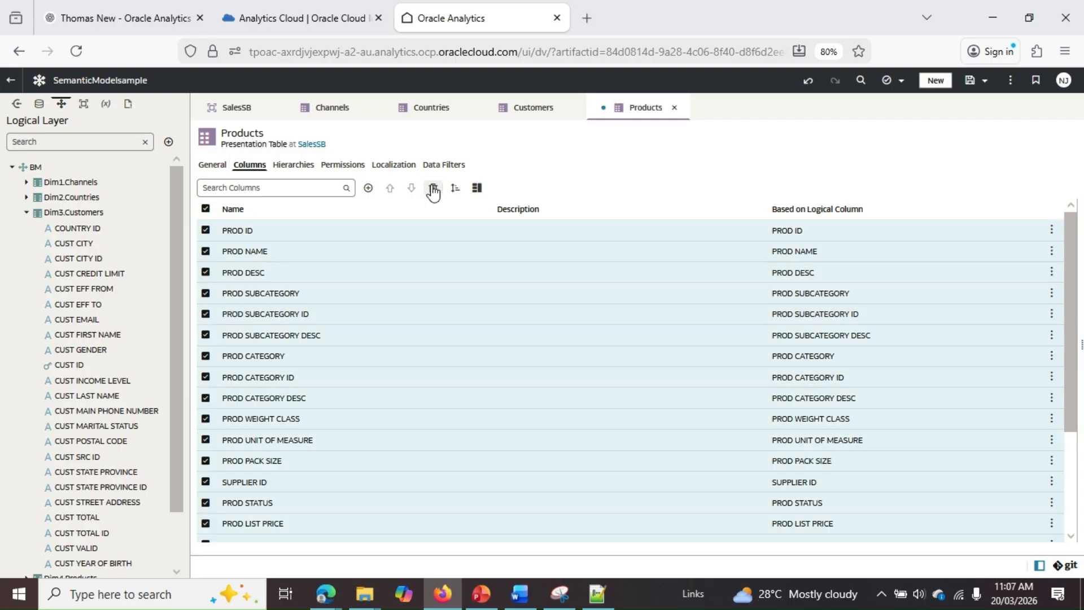
click(433, 189)
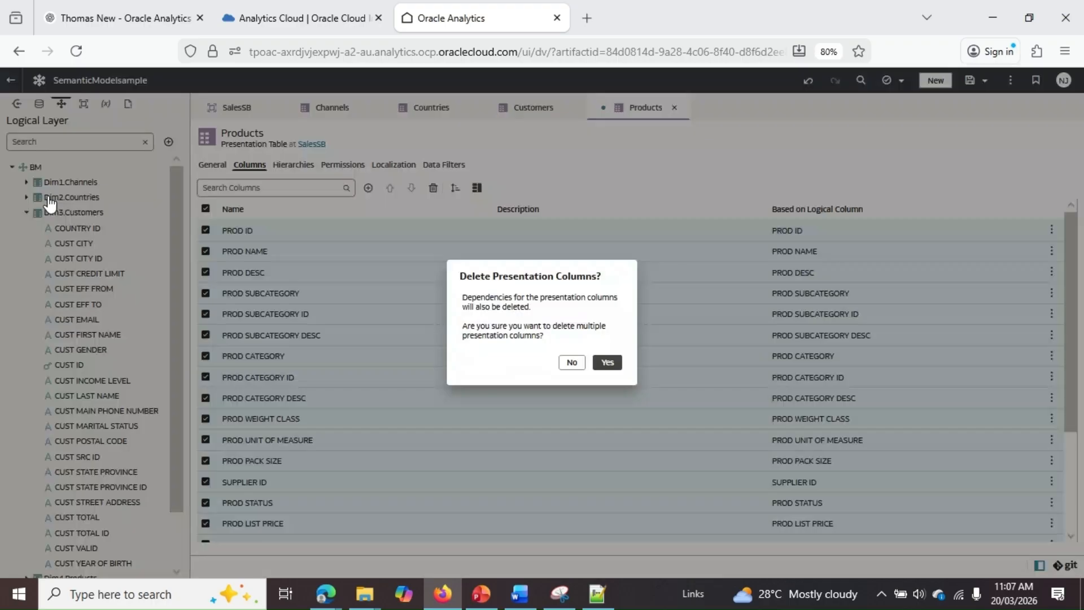
key(Return)
Add PROD ID, PROD NAME, PROD SUBCATEGORY, PROD CATEGORY and PROD STATUS from the logical Dim4.Products table to the Products presentation table
click(27, 228)
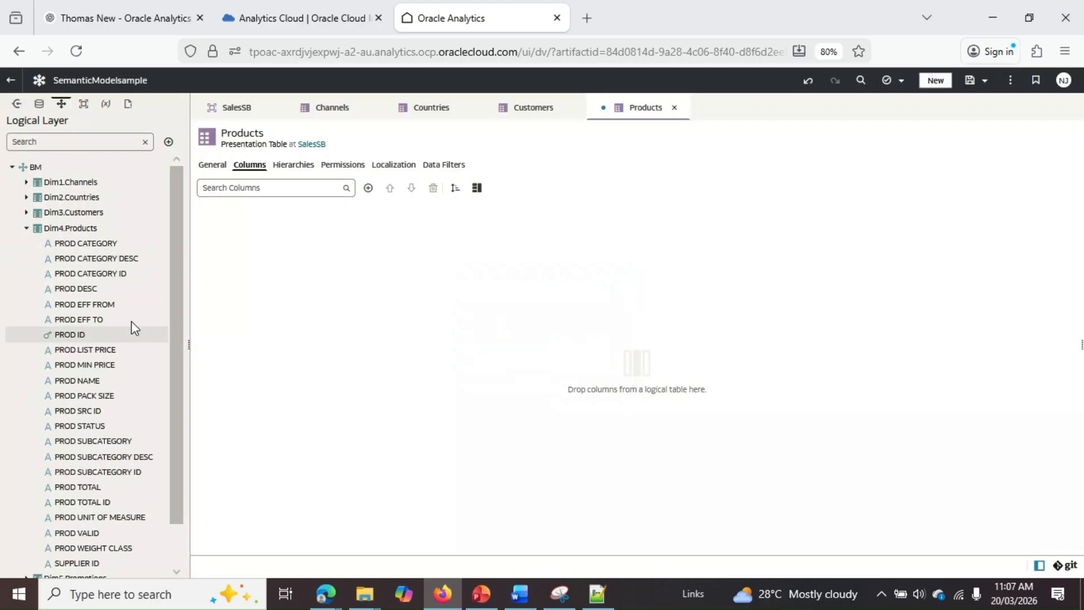
drag(106, 382, 301, 309)
drag(113, 441, 335, 357)
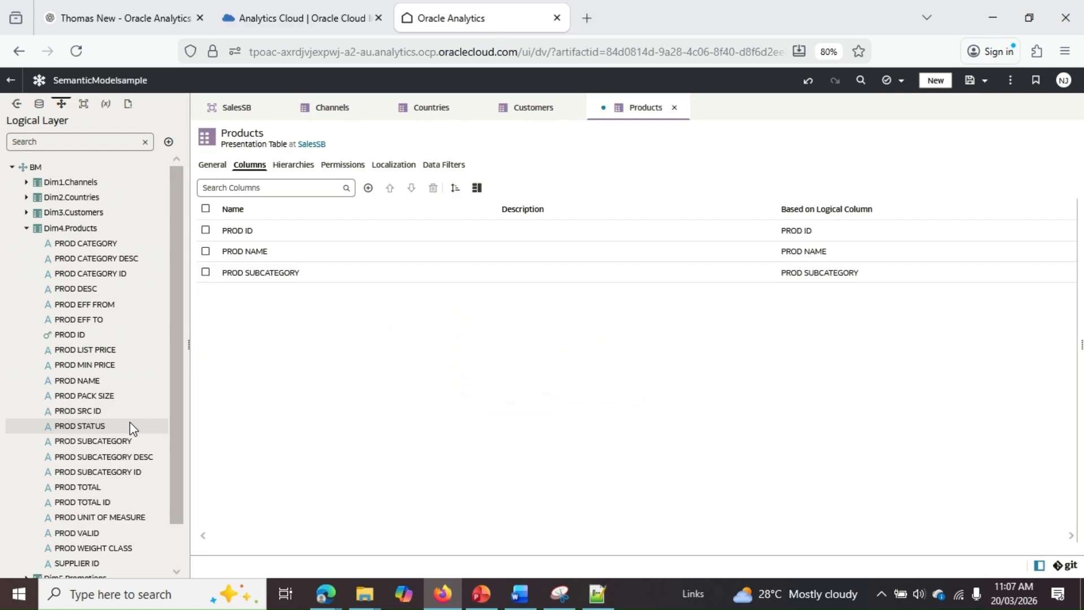
drag(84, 243, 244, 304)
scroll(128, 505, down, 1)
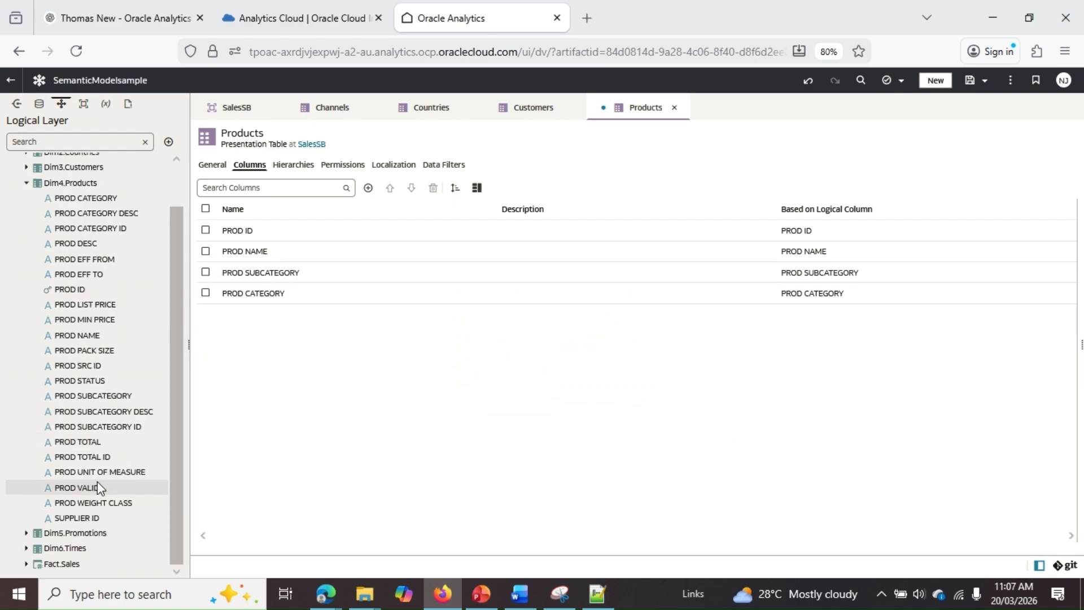
drag(79, 381, 323, 364)
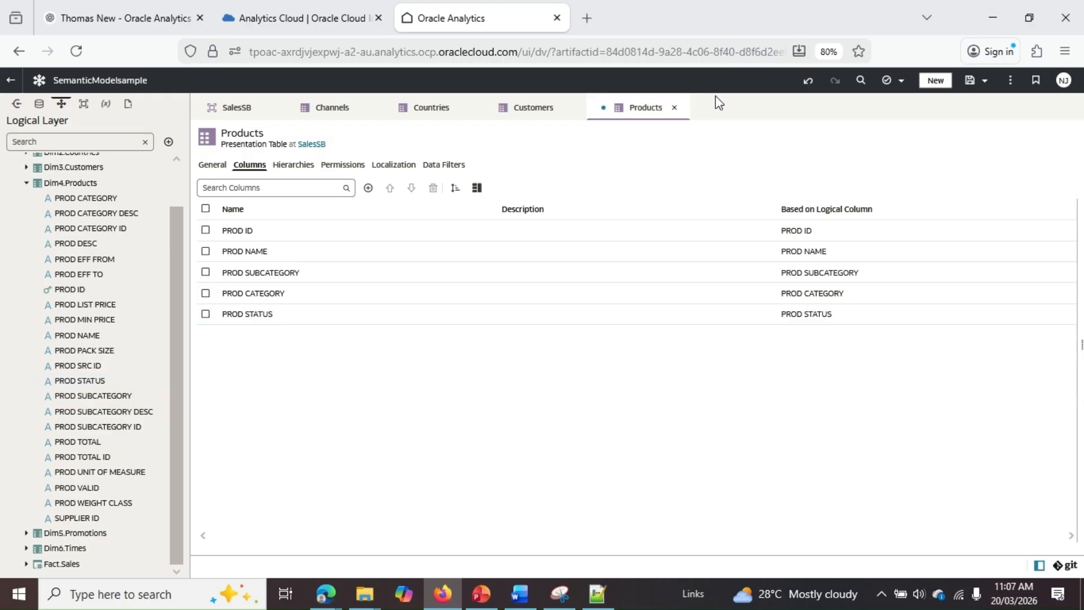
Save the semantic model and open the Dim5.Promotions presentation table from the SalesSB subject area
key(ctrl+s)
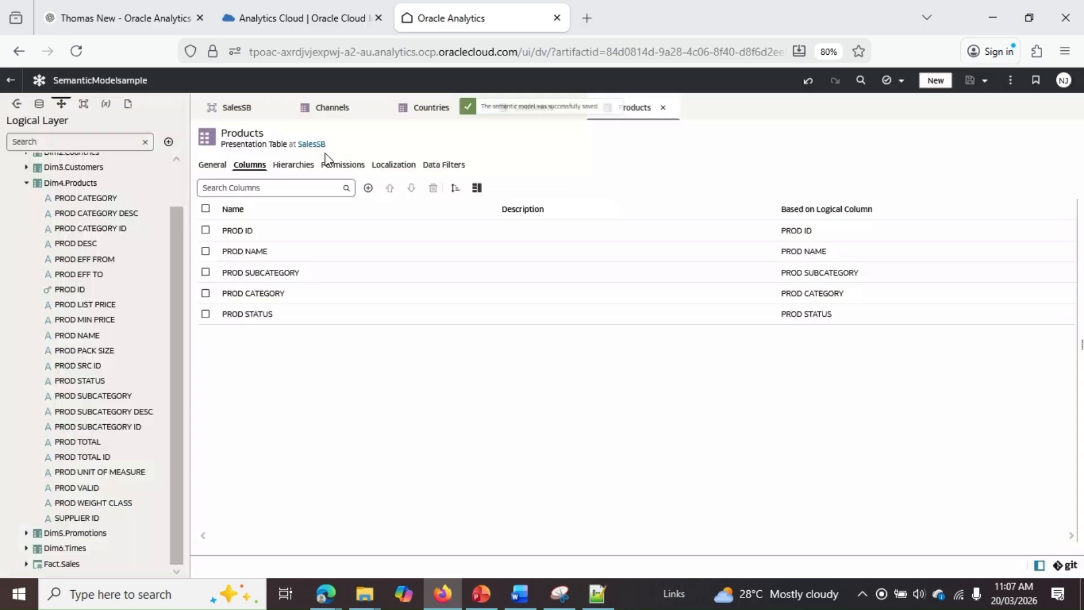
click(213, 165)
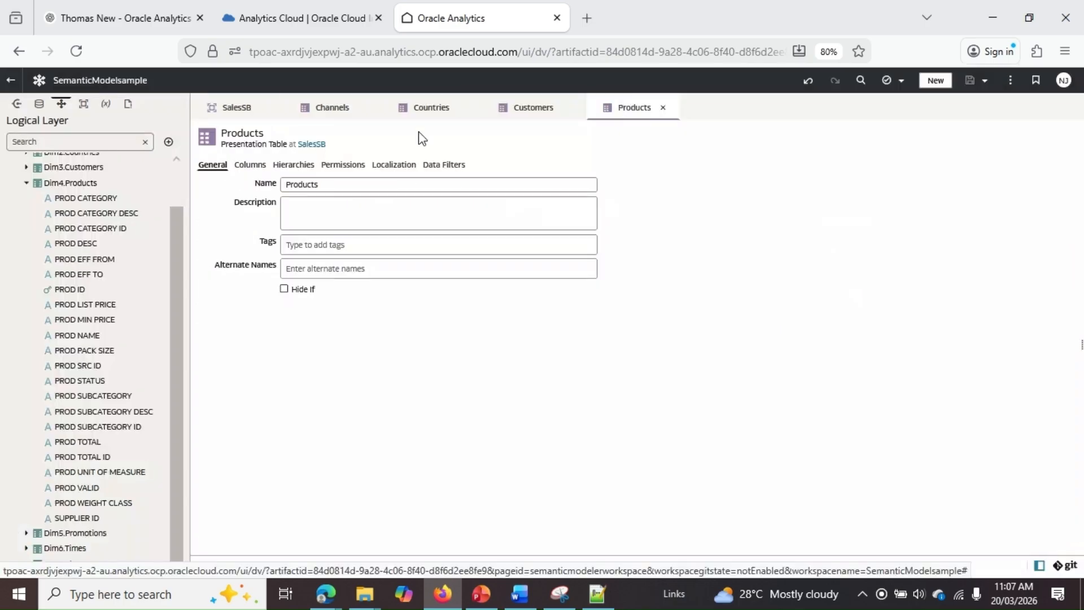
click(237, 108)
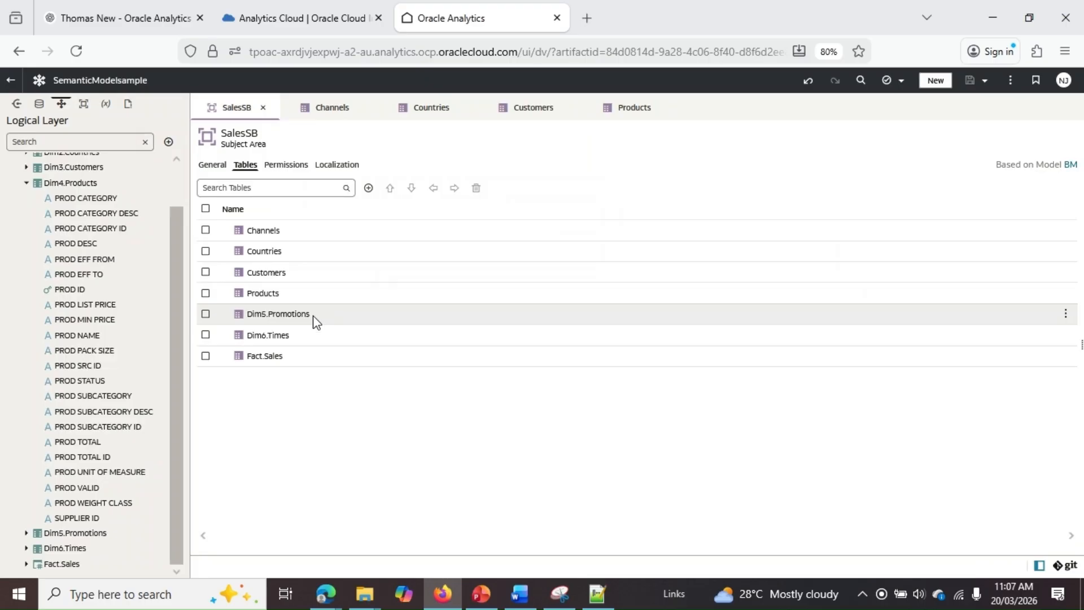
click(314, 318)
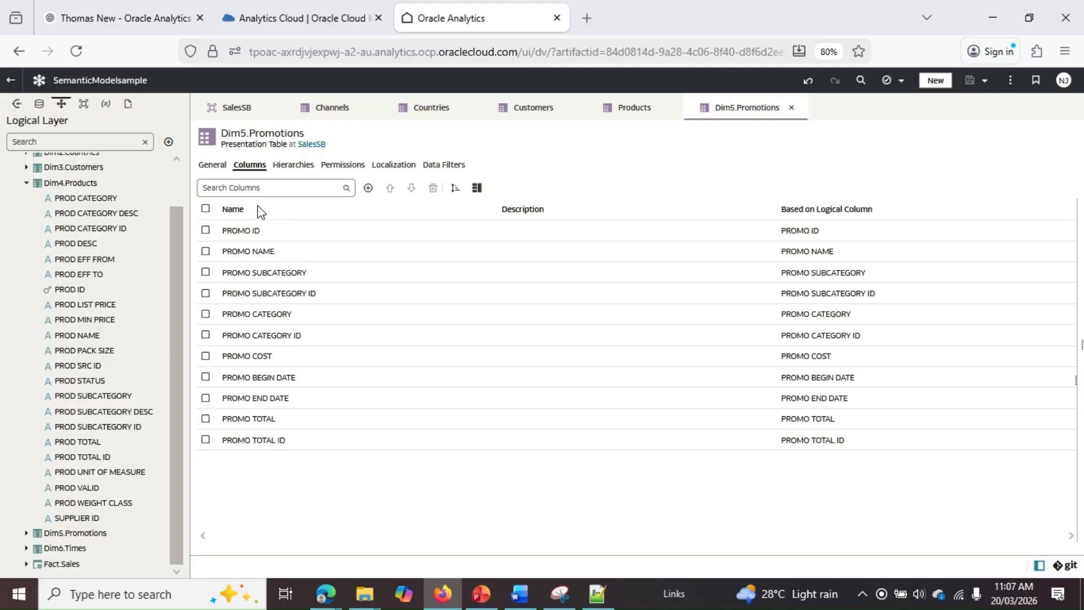
Delete all columns from the Dim5.Promotions presentation table
click(205, 209)
click(433, 188)
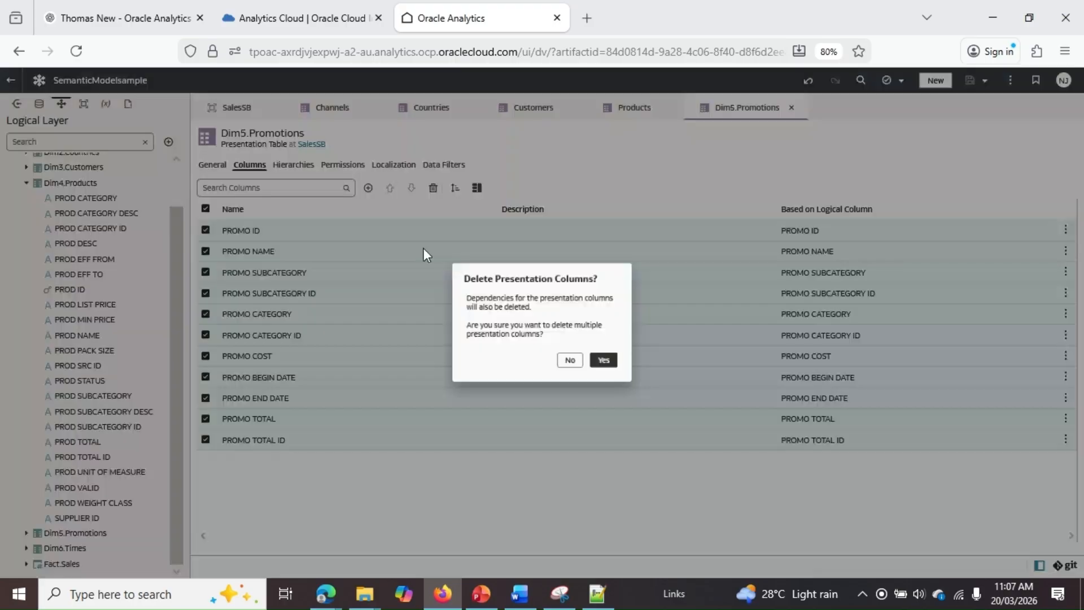
click(607, 362)
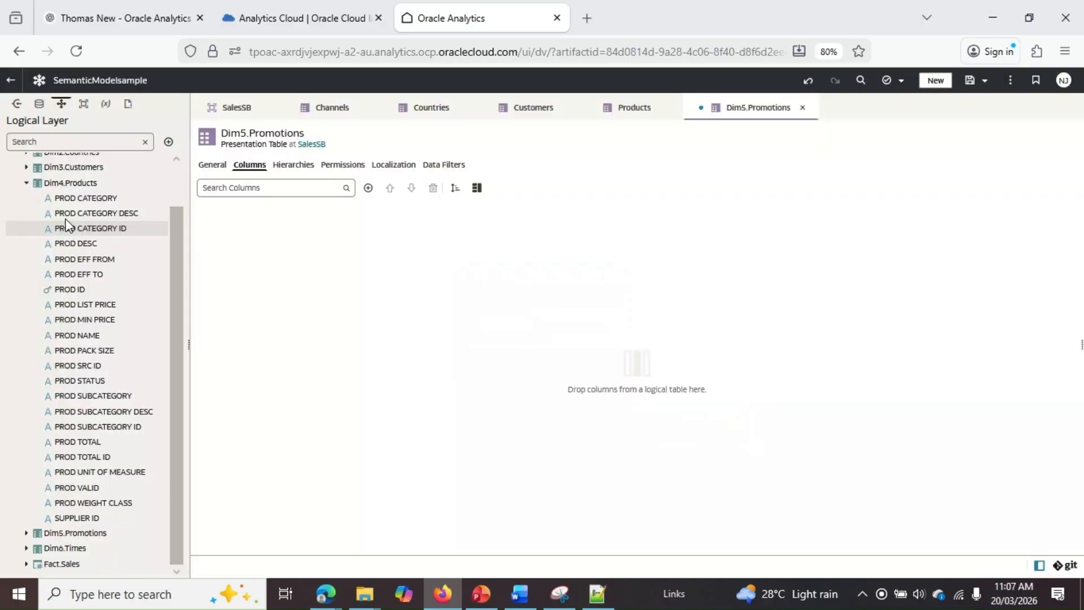
Add PROMO ID and PROMO NAME from the logical Dim5.Promotions table to the Dim5.Promotions presentation table
click(27, 183)
click(27, 244)
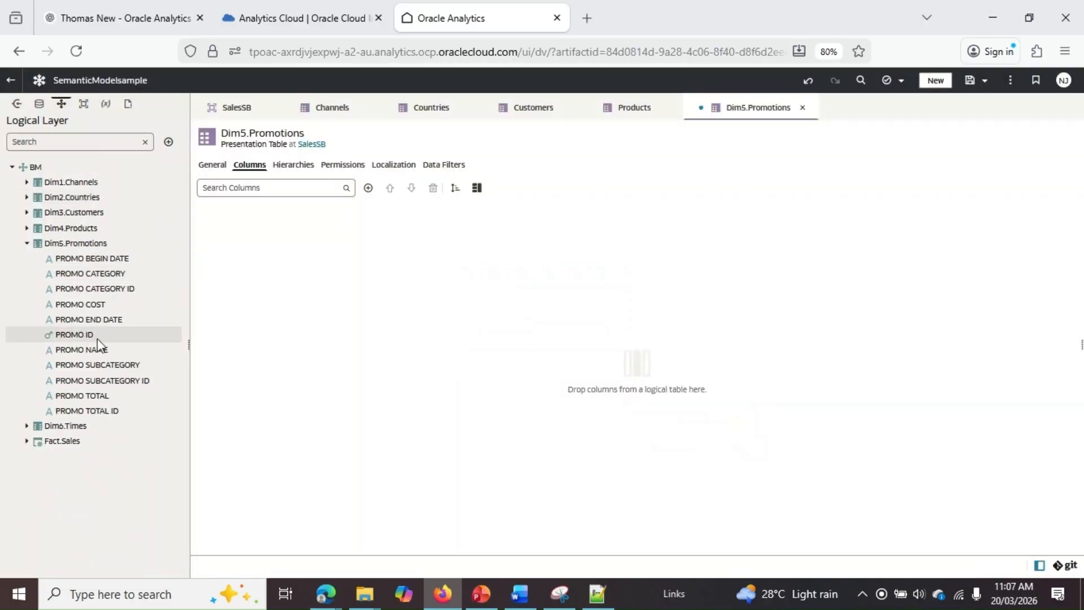
drag(97, 338, 313, 251)
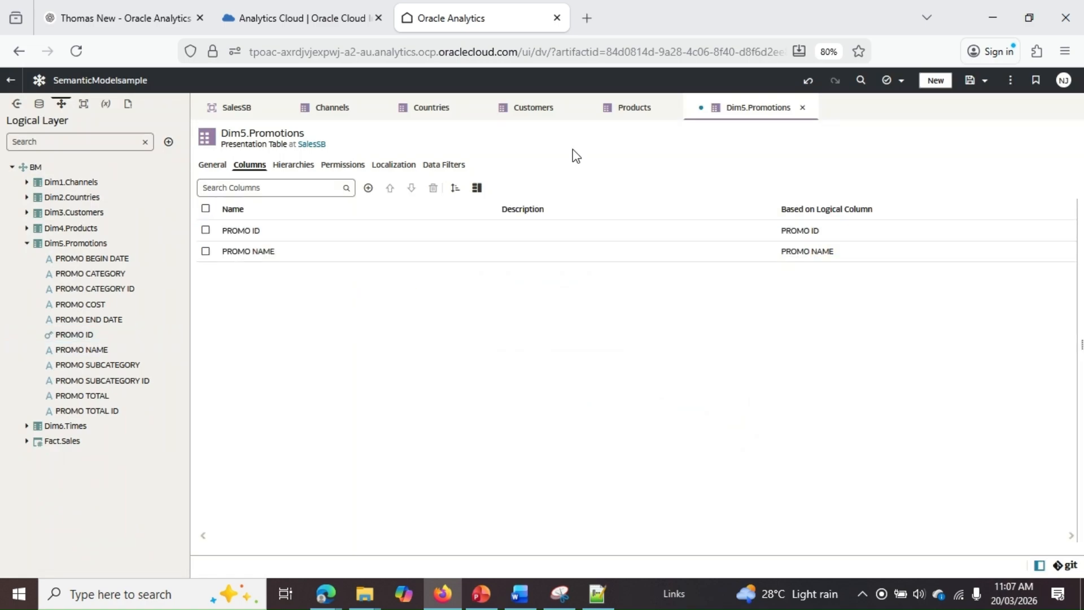
Rename the Dim5.Promotions presentation table to Promotions and save the semantic model
click(213, 165)
click(295, 180)
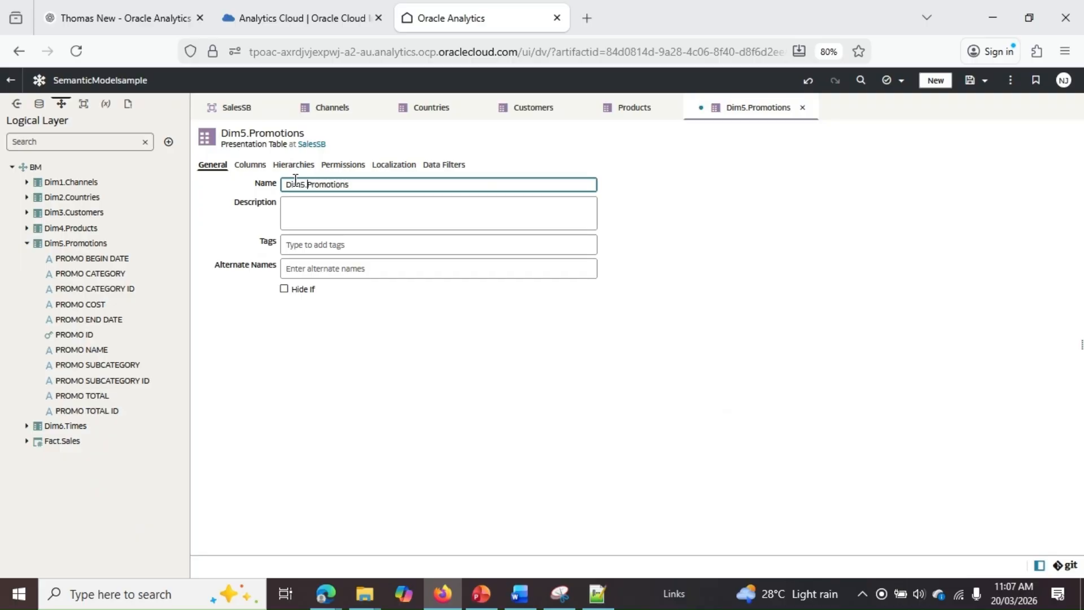
key(BackSpace)
key(BackSpace)
key(BackSpace)
key(BackSpace)
key(BackSpace)
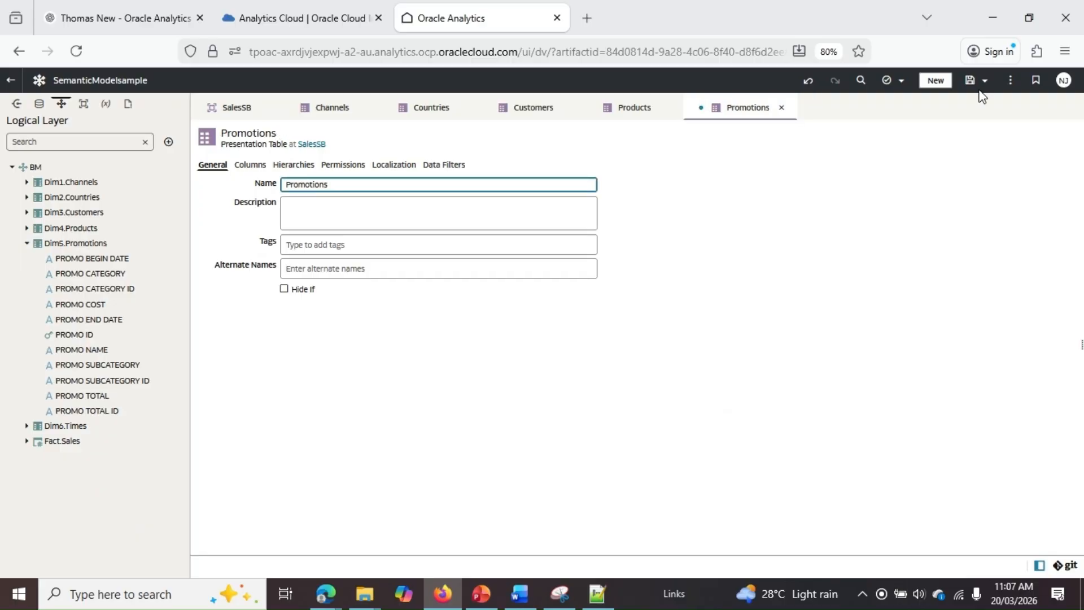
click(971, 81)
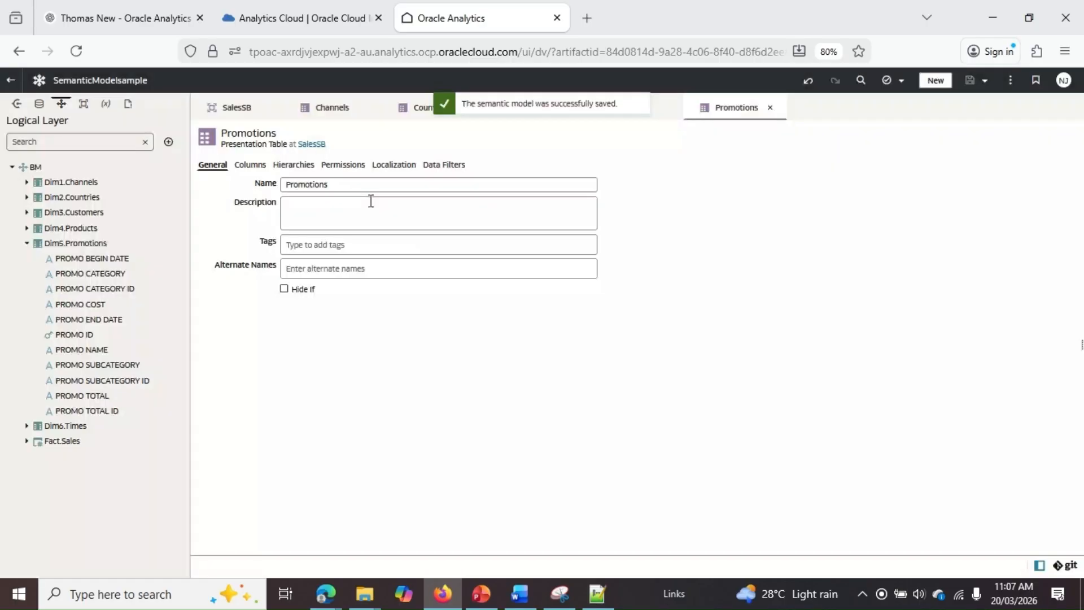
click(26, 244)
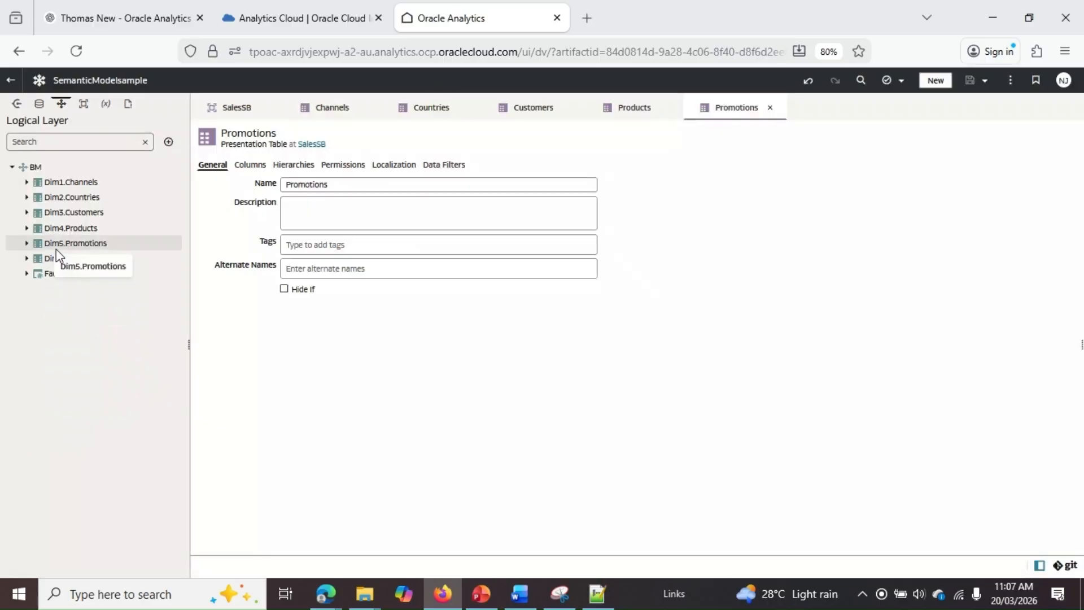
Open the Dim6.Times presentation table in SalesSB and rename it Times
click(266, 108)
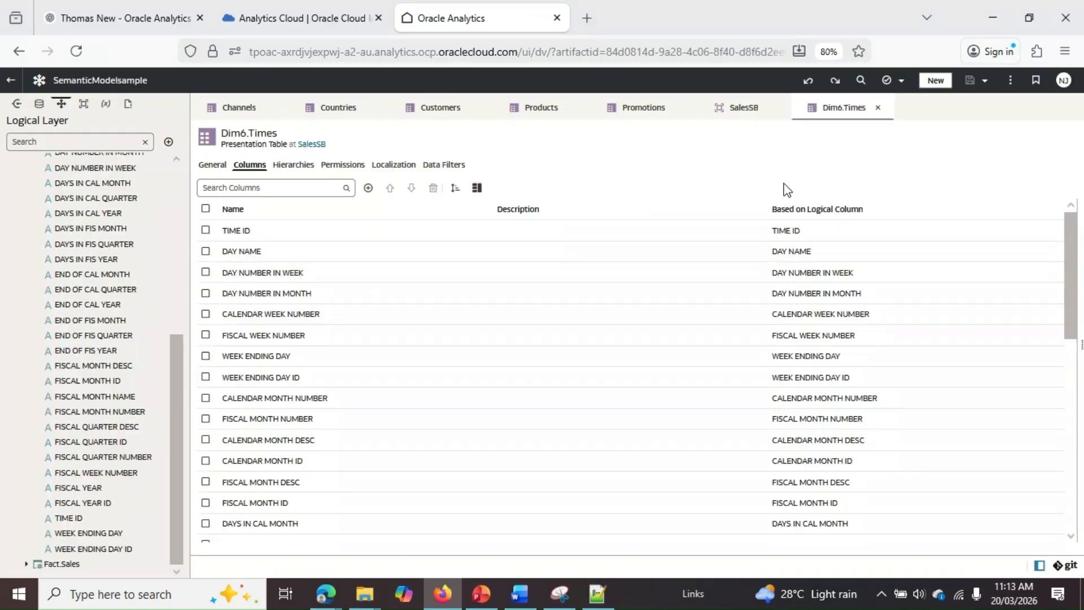
click(212, 166)
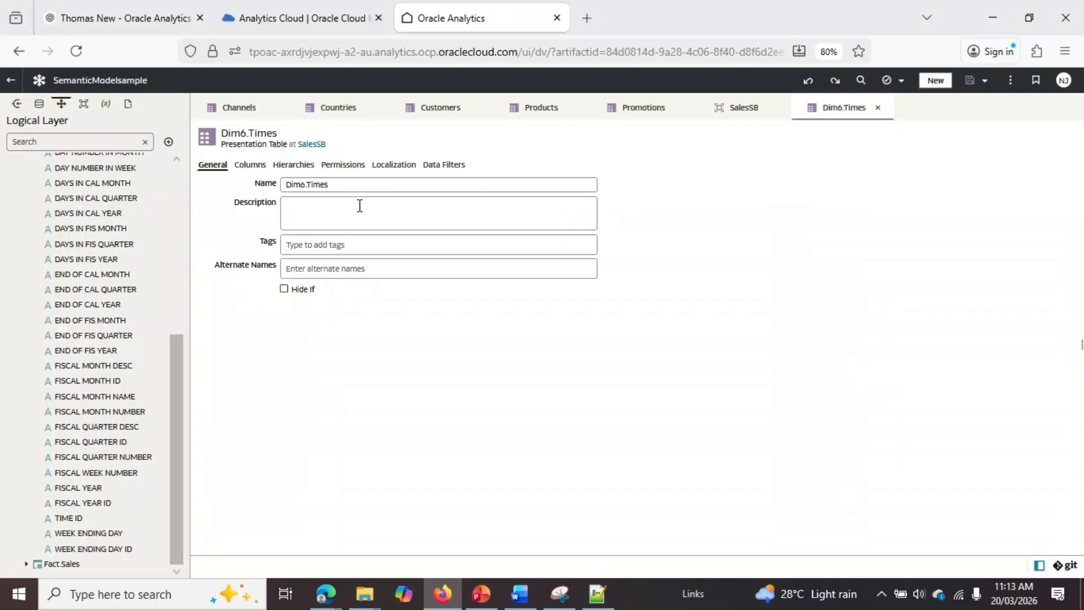
click(307, 184)
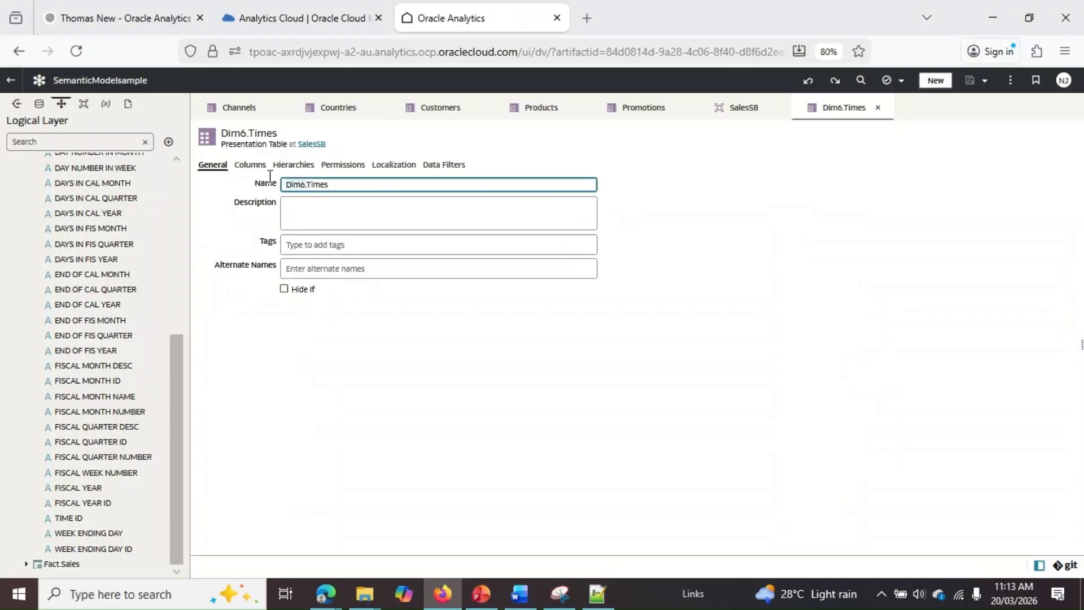
key(BackSpace)
key(BackSpace)
key(BackSpace)
key(BackSpace)
key(BackSpace)
Delete all columns from the Times presentation table
click(258, 166)
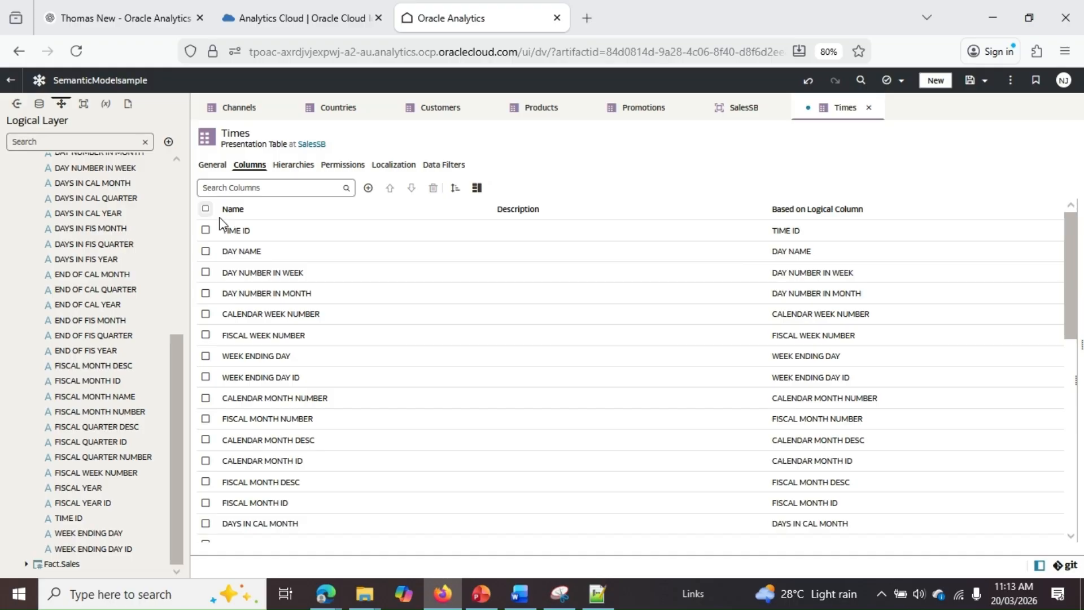
click(206, 208)
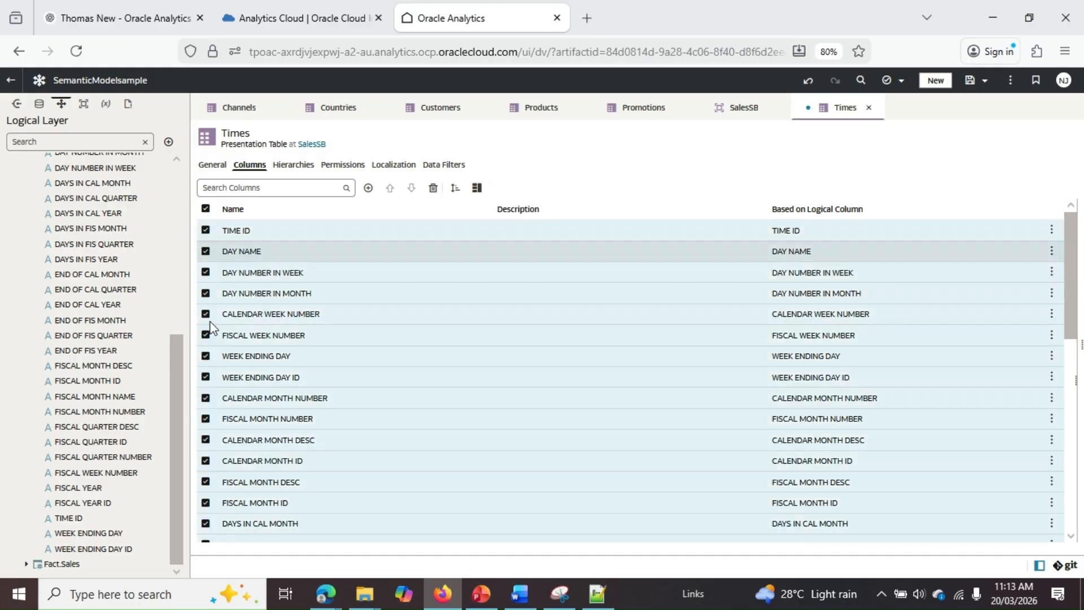
key(Delete)
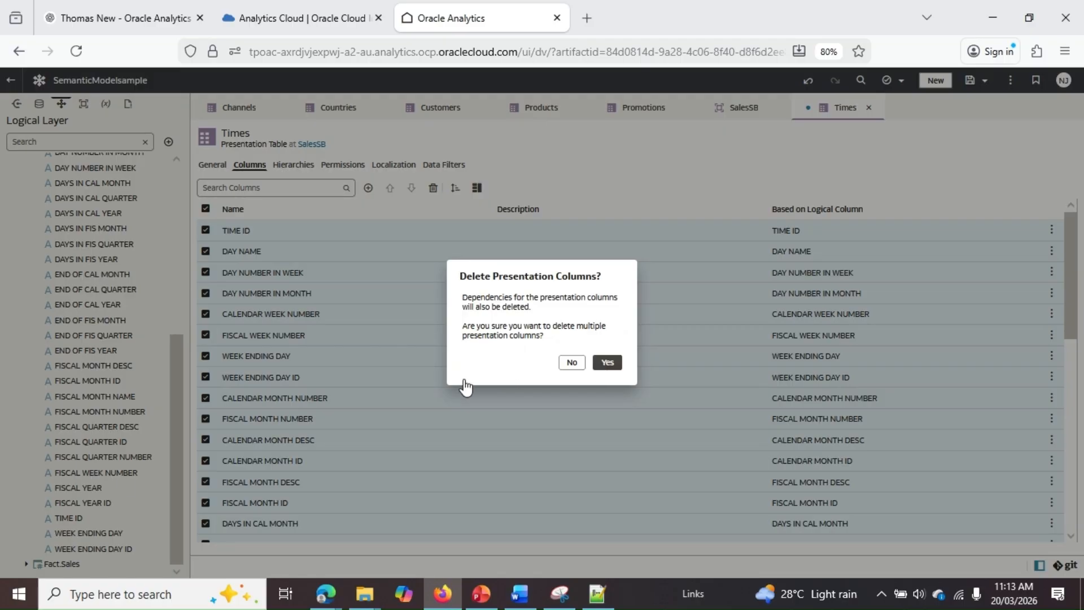
key(Return)
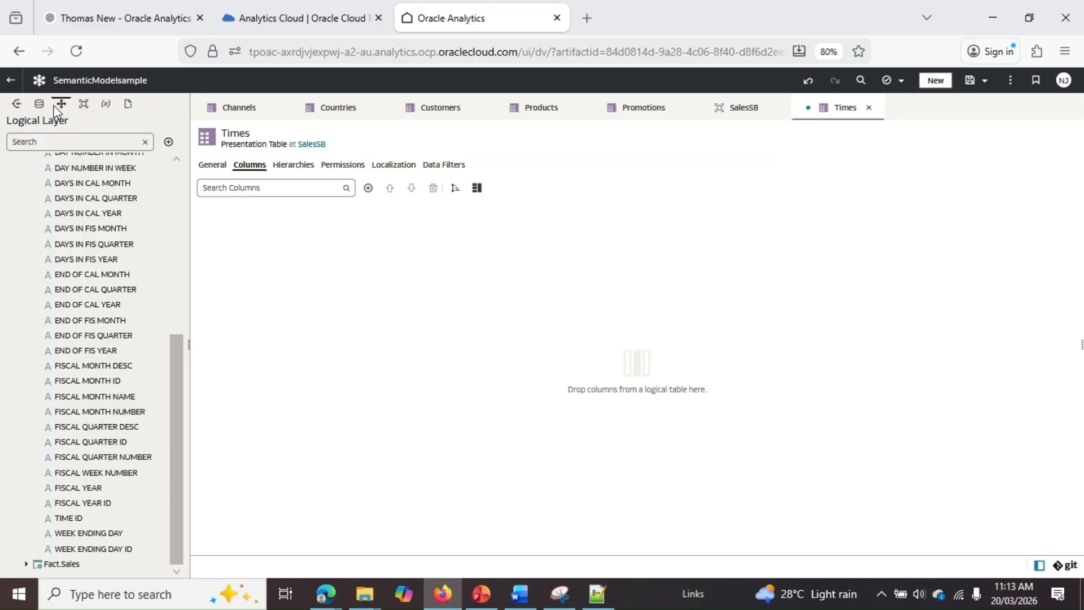
Add TIME ID from the logical Dim6.Times table to the Times presentation table
click(84, 104)
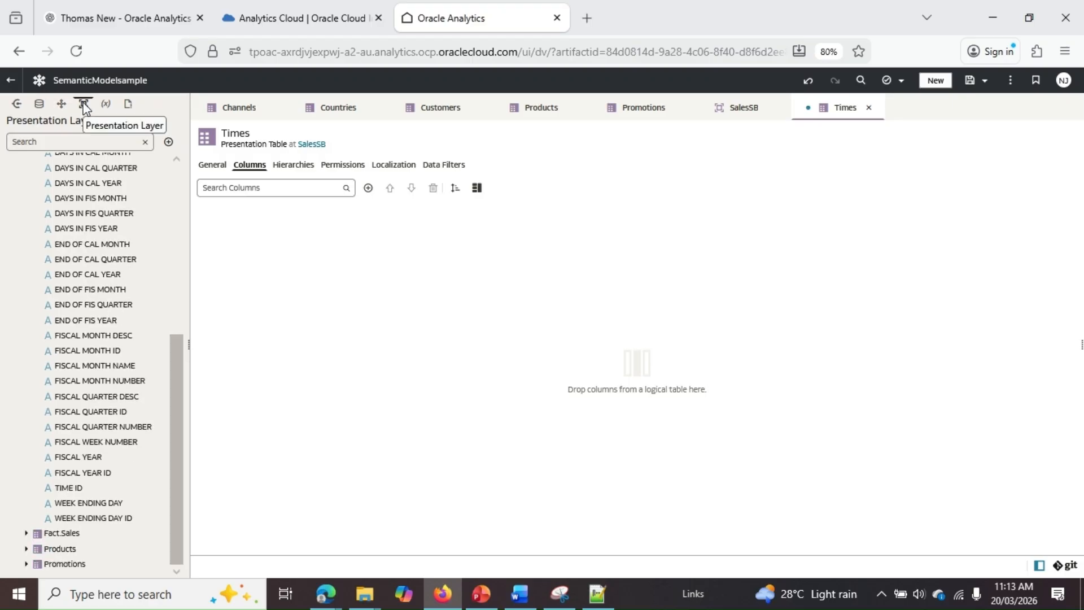
click(62, 104)
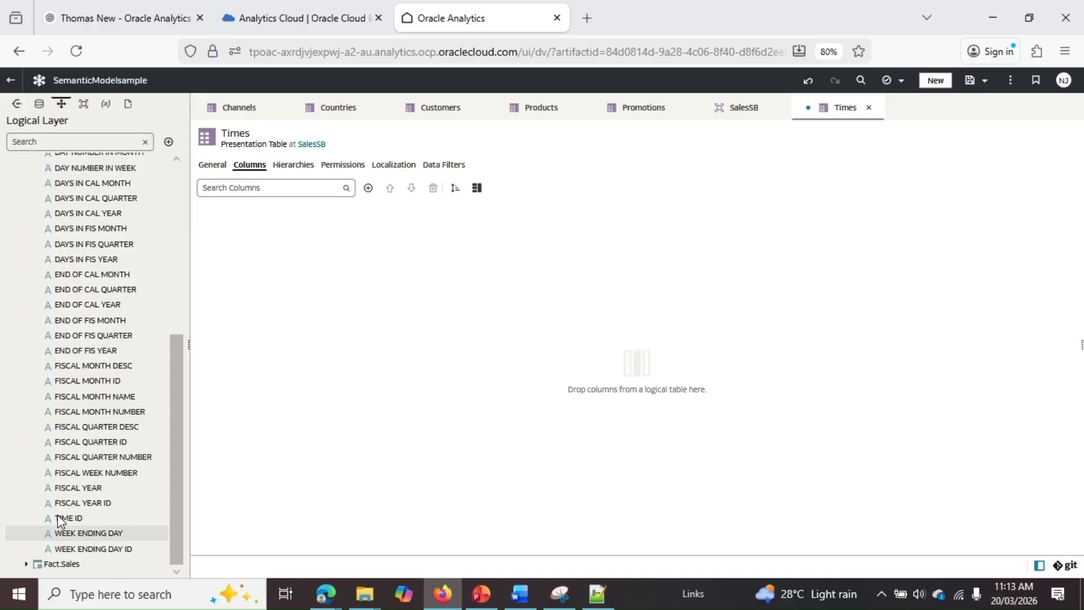
drag(68, 518, 467, 354)
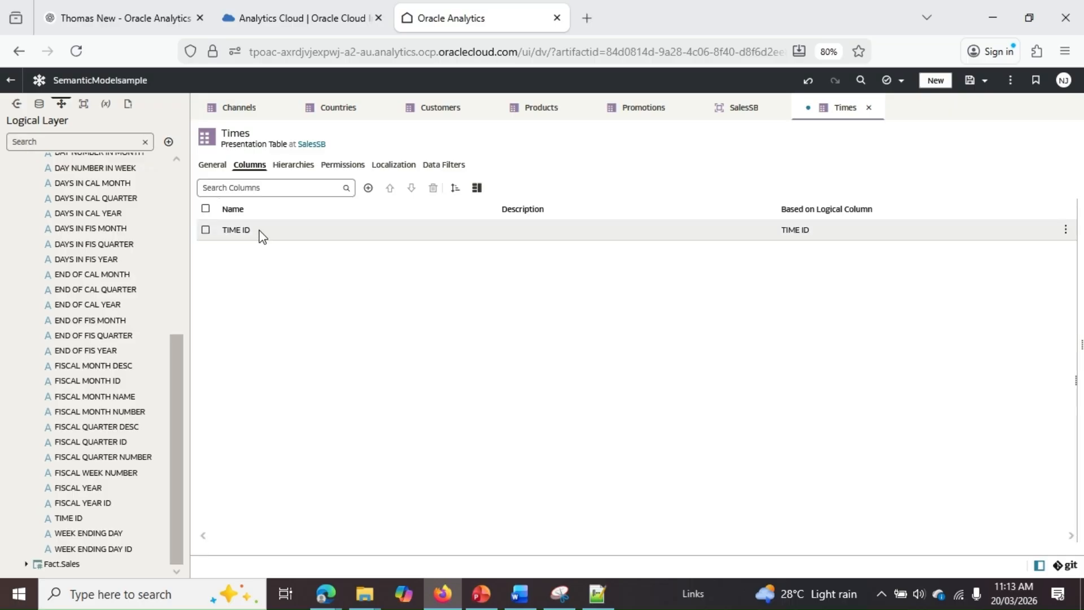
Rename the TIME ID presentation column in Times to TXN_DATE and save the semantic model
click(263, 235)
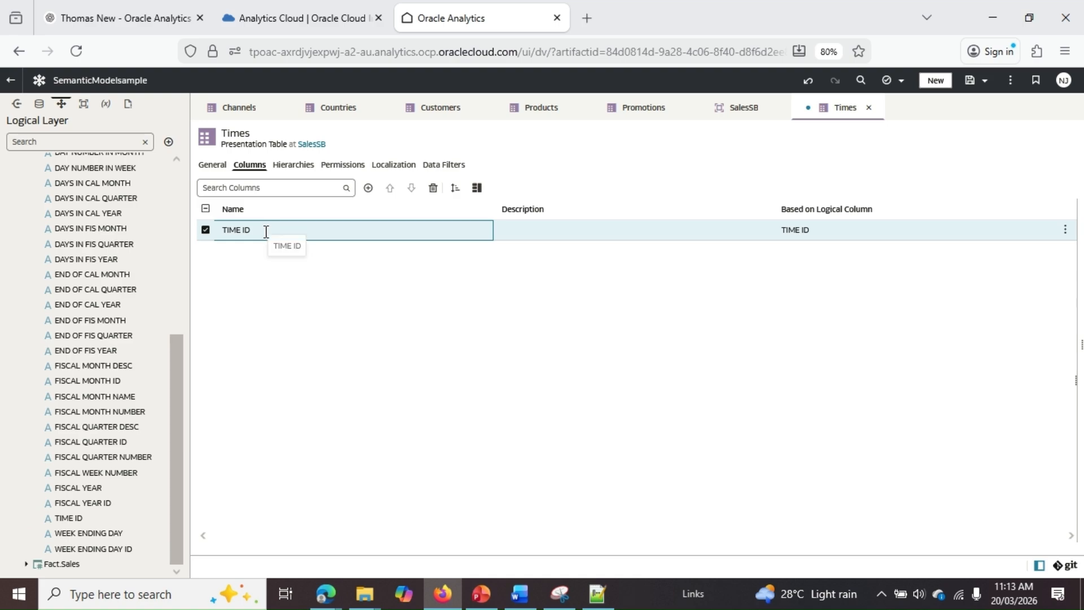
text(TXN_DATE)
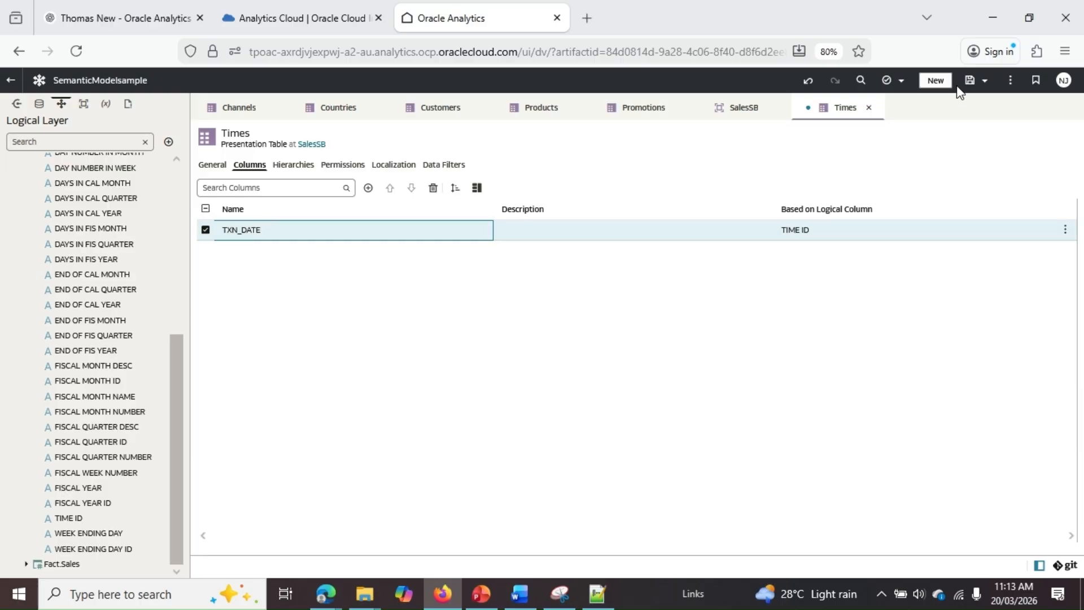
click(725, 285)
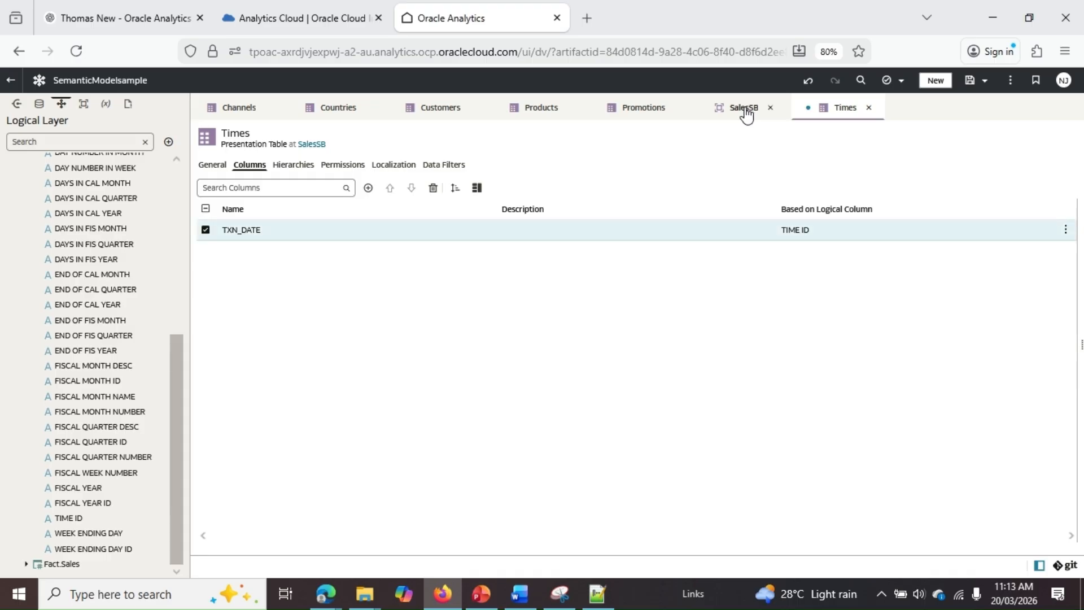
key(ctrl+s)
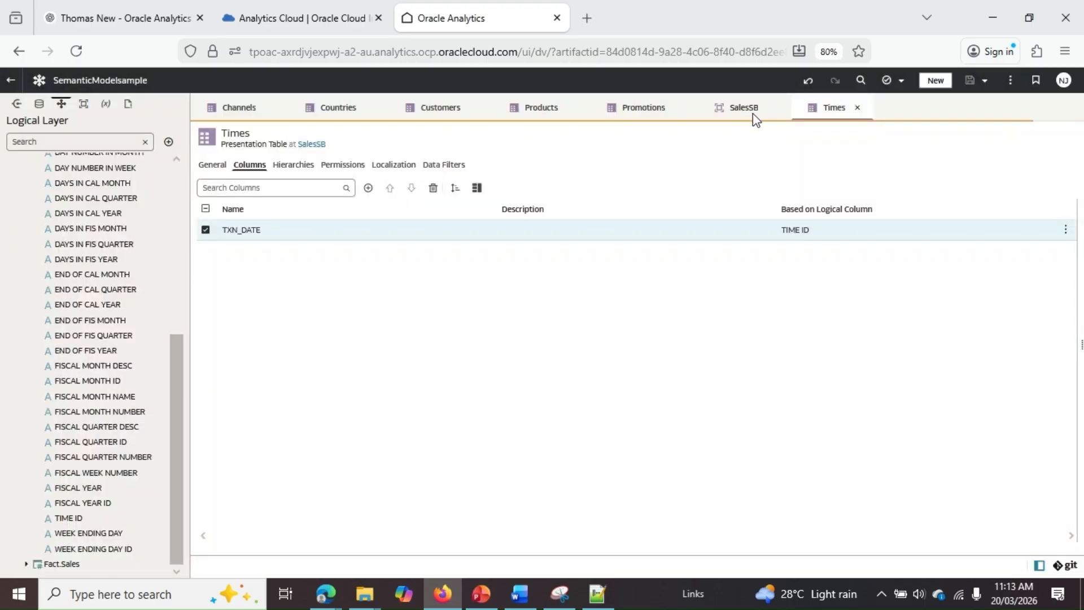
Rename the Fact.Sales presentation table in SalesSB to Sales and save the semantic model
click(752, 114)
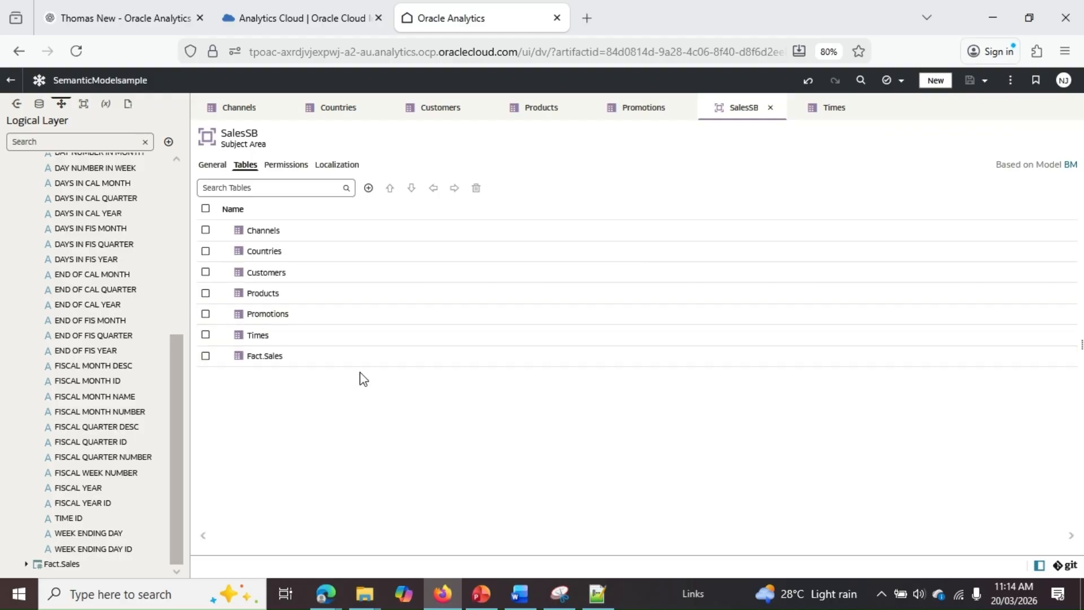
click(337, 354)
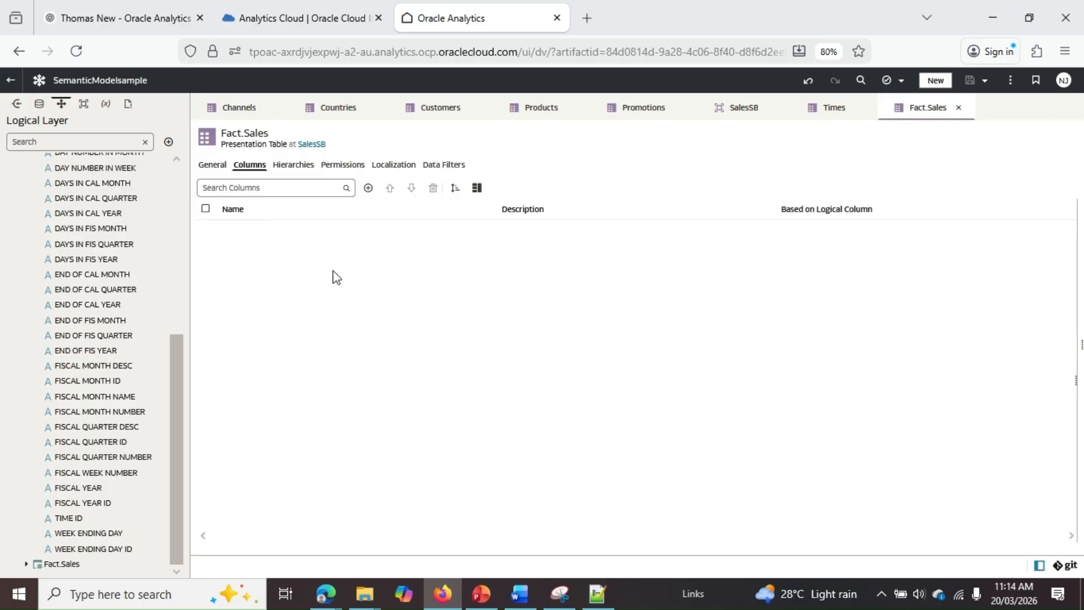
click(213, 165)
click(264, 182)
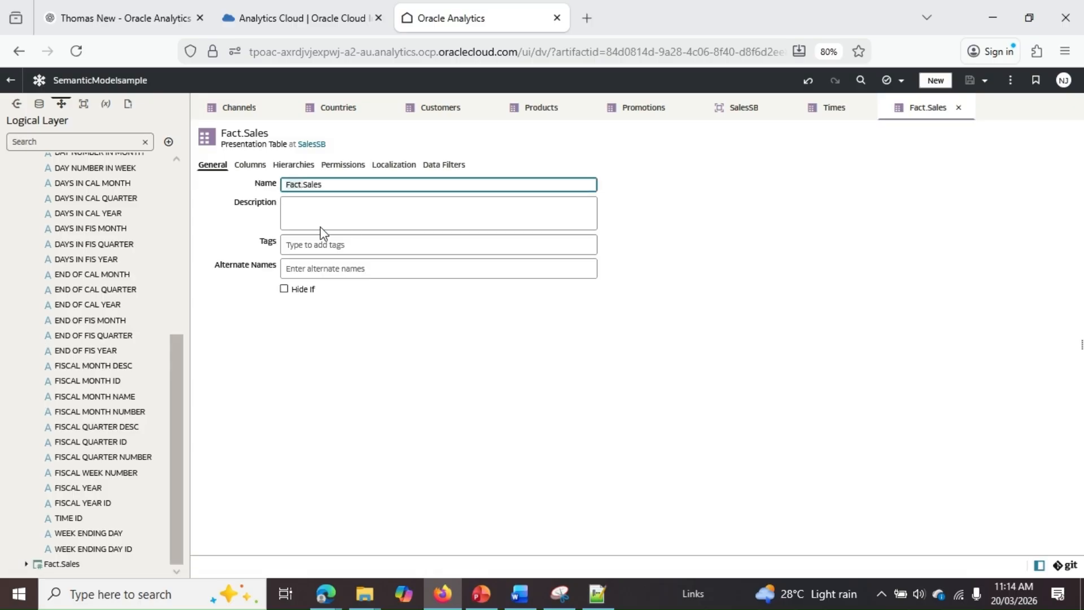
key(Delete)
key(Delete)
key(Delete)
key(Delete)
key(Delete)
key(Tab)
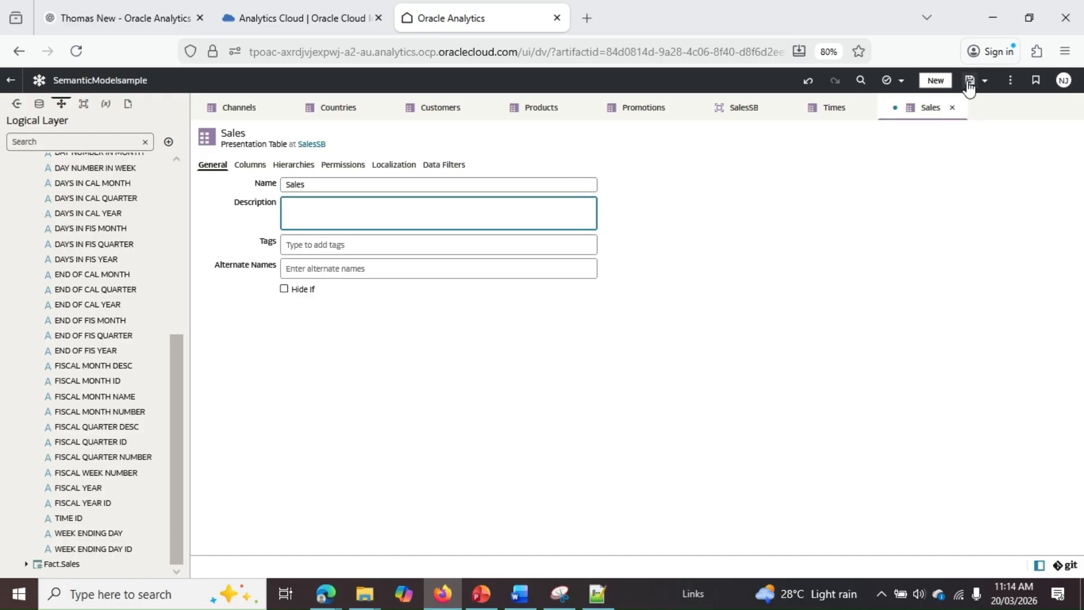
click(969, 82)
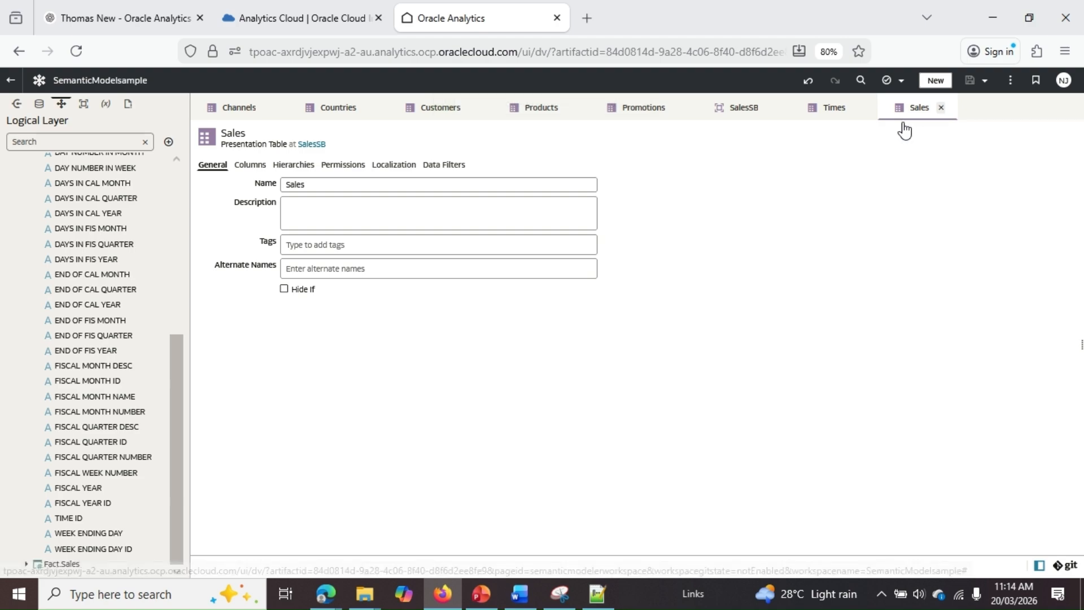
Close the open editors of the subject area and its presentation tables, including Sales, Times and Promotions
click(941, 107)
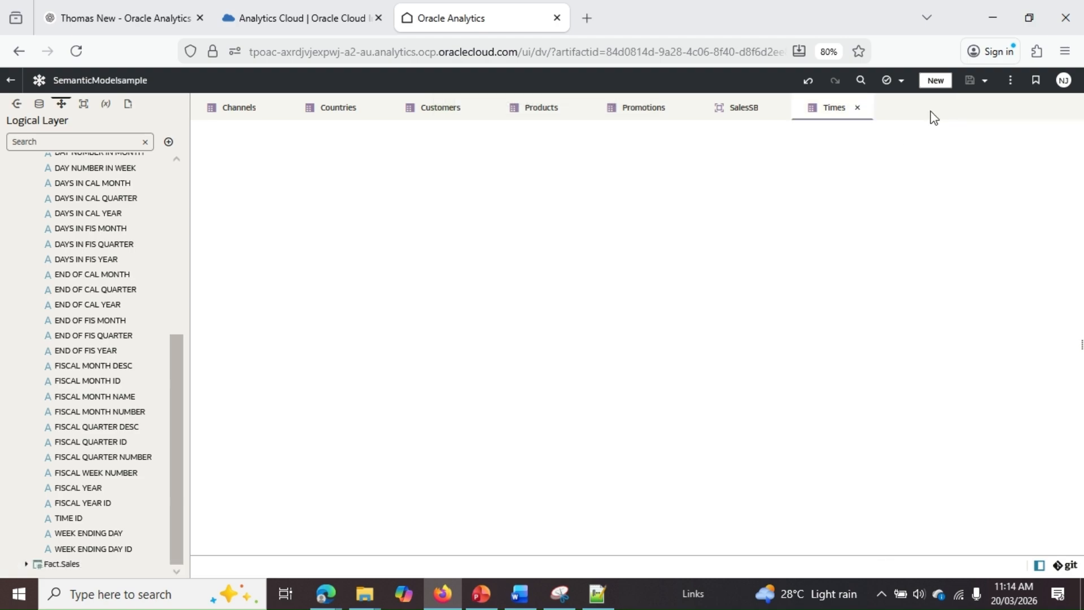
click(857, 107)
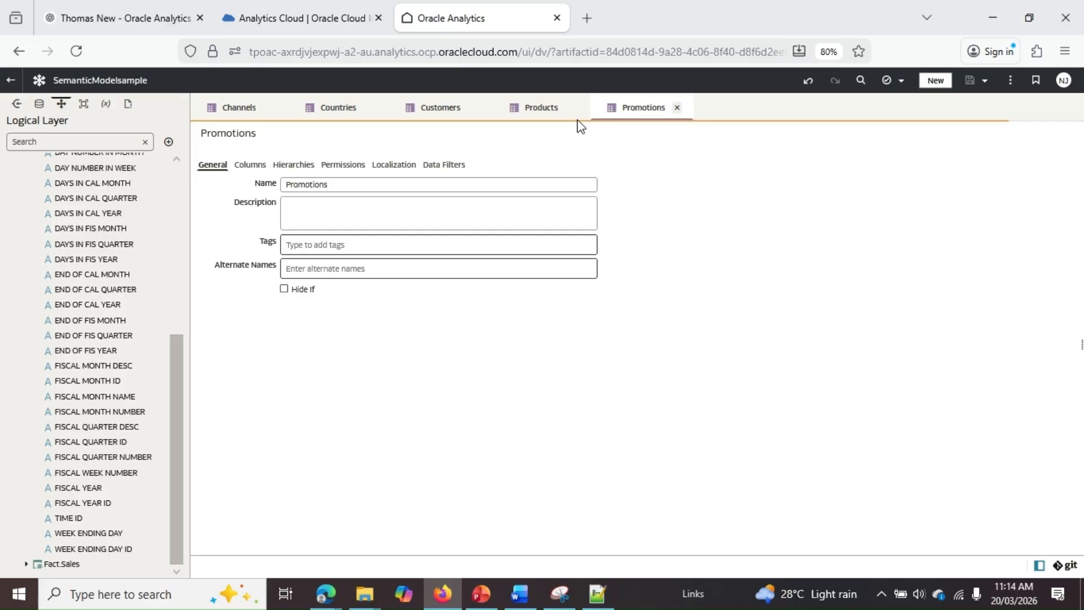
click(677, 107)
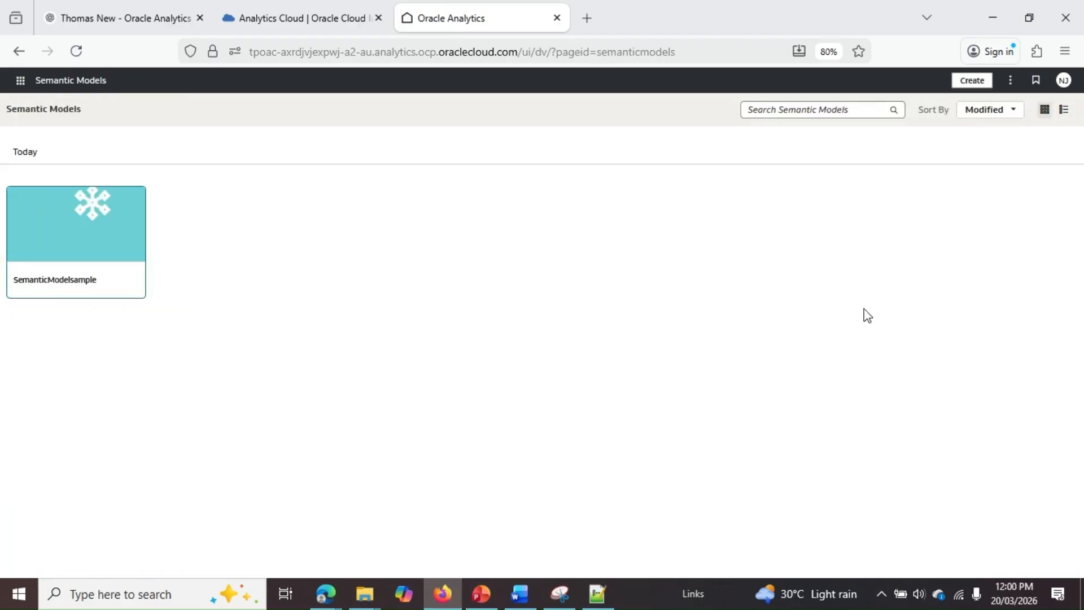
Create a new workbook and add the Sample_Sales subject area to it as its data
click(972, 84)
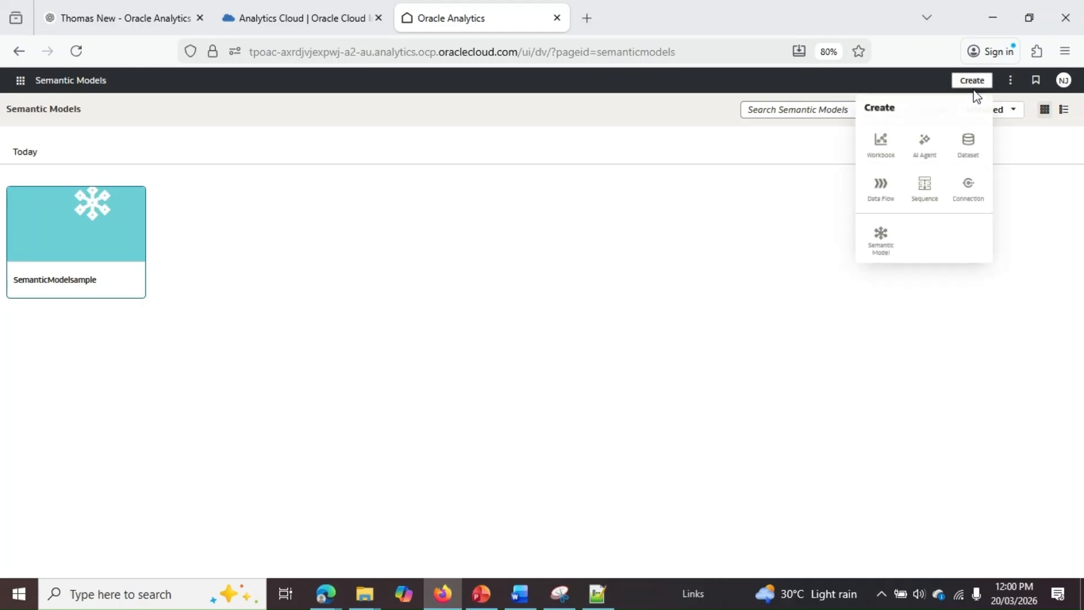
click(874, 160)
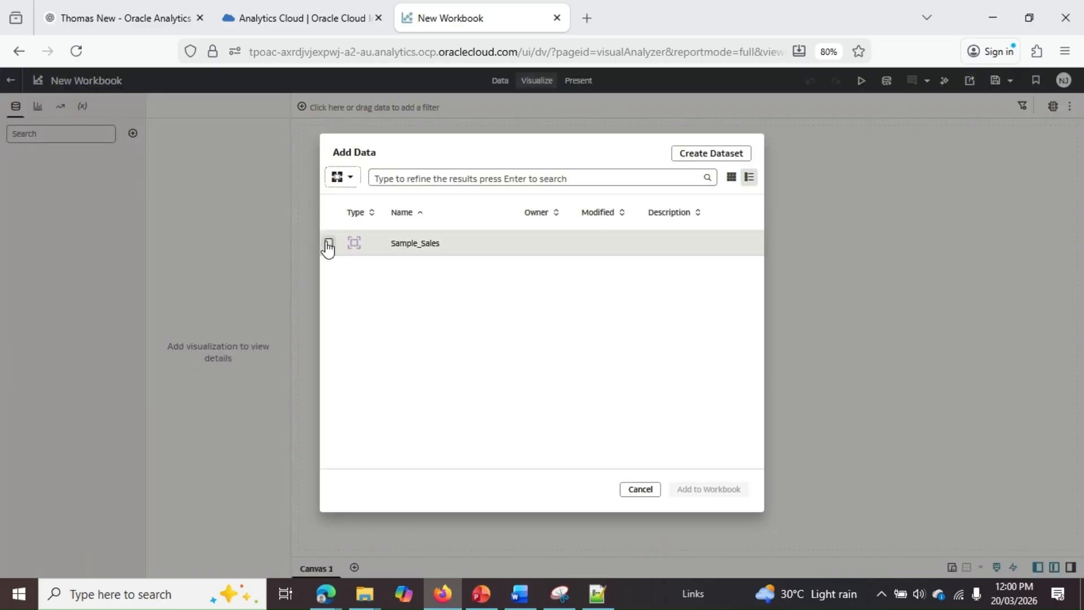
click(328, 244)
click(729, 490)
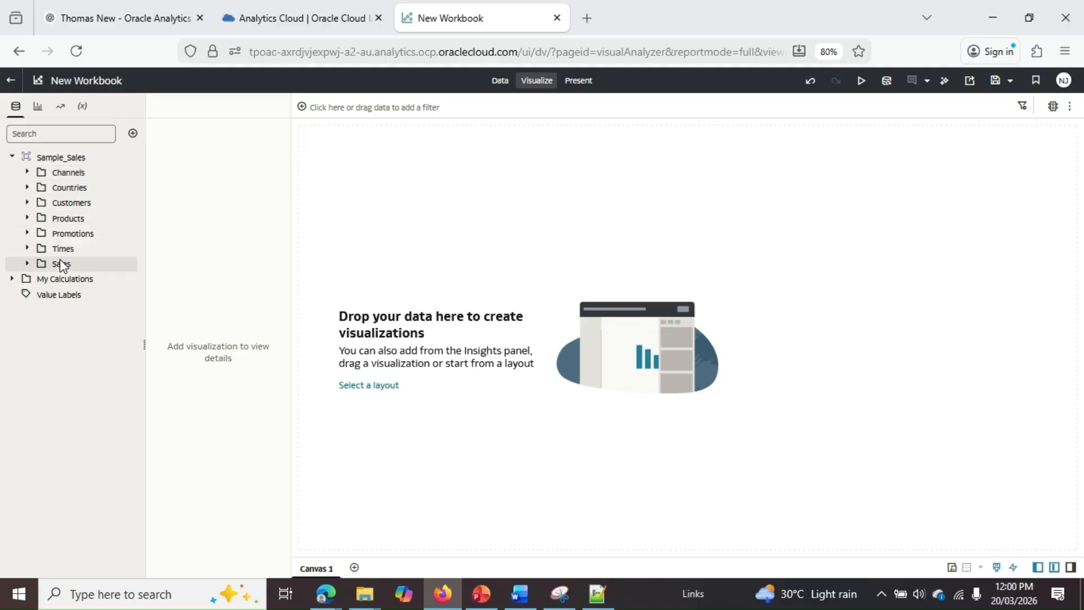
Create a bar chart of QUANTITY SOLD from Sales by the Year of TXN_DATE from Times on the canvas
click(27, 249)
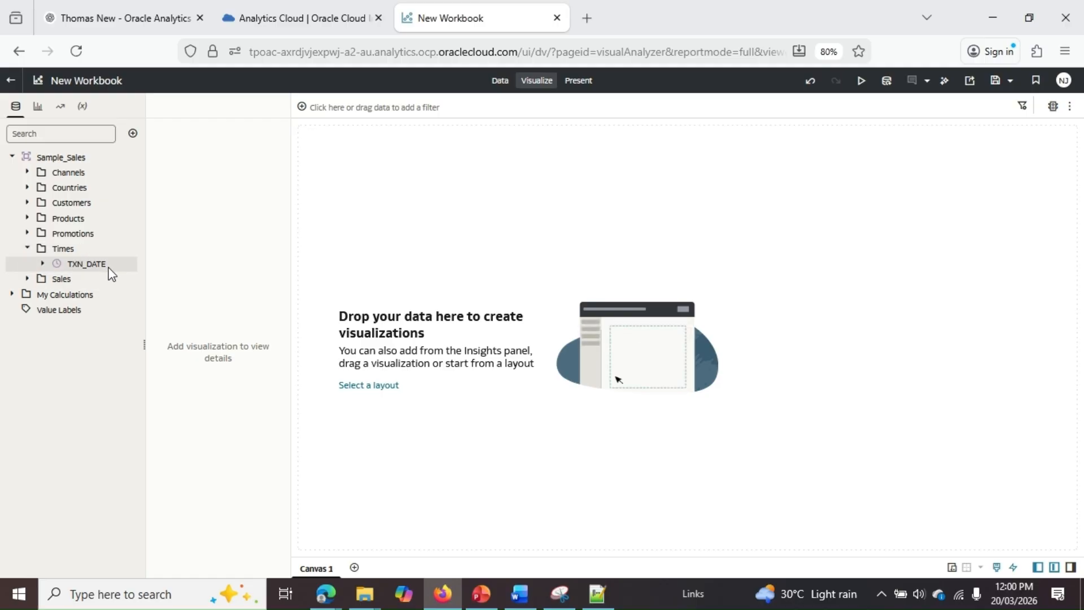
click(43, 264)
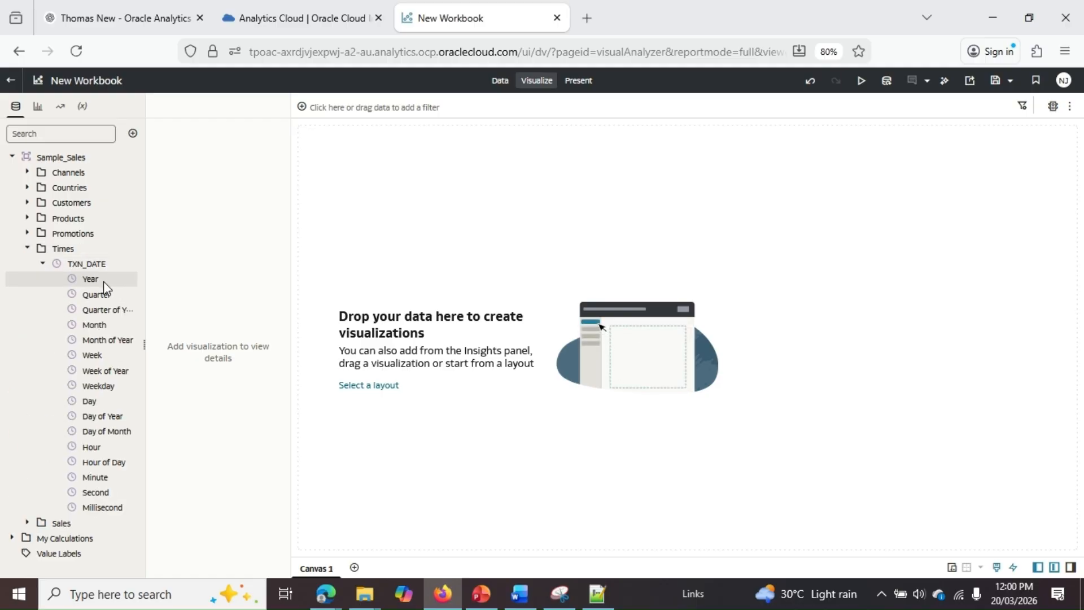
click(104, 279)
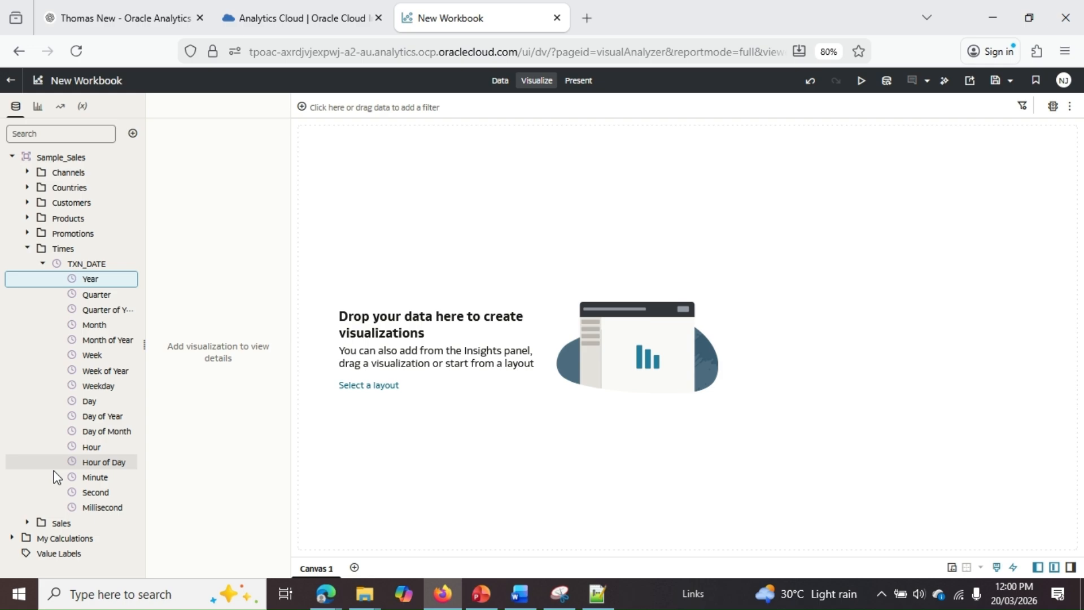
click(27, 523)
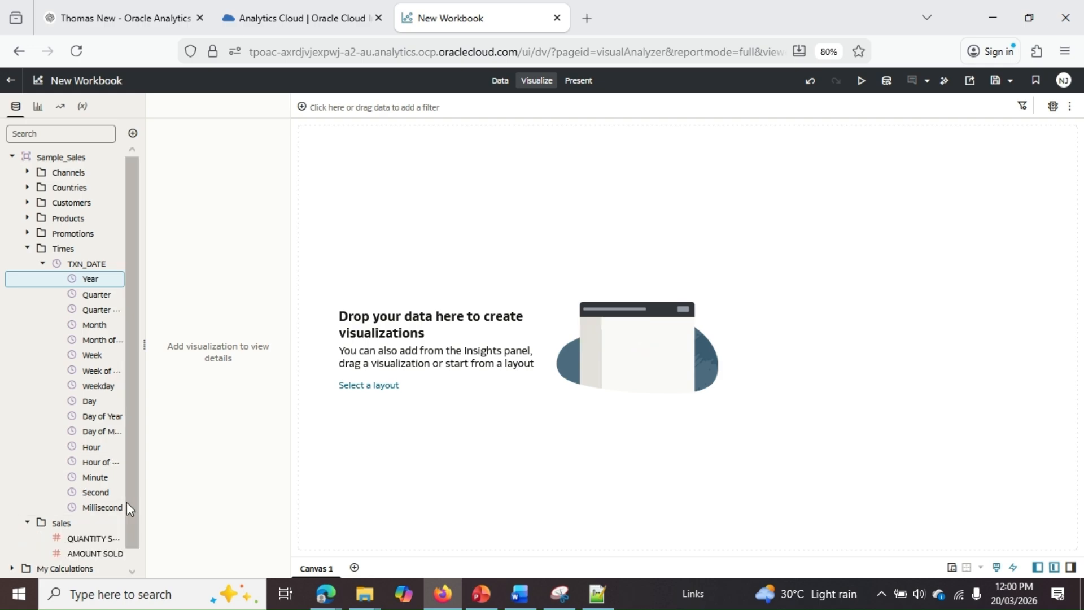
scroll(106, 528, down, 1)
ctrl+click(108, 524)
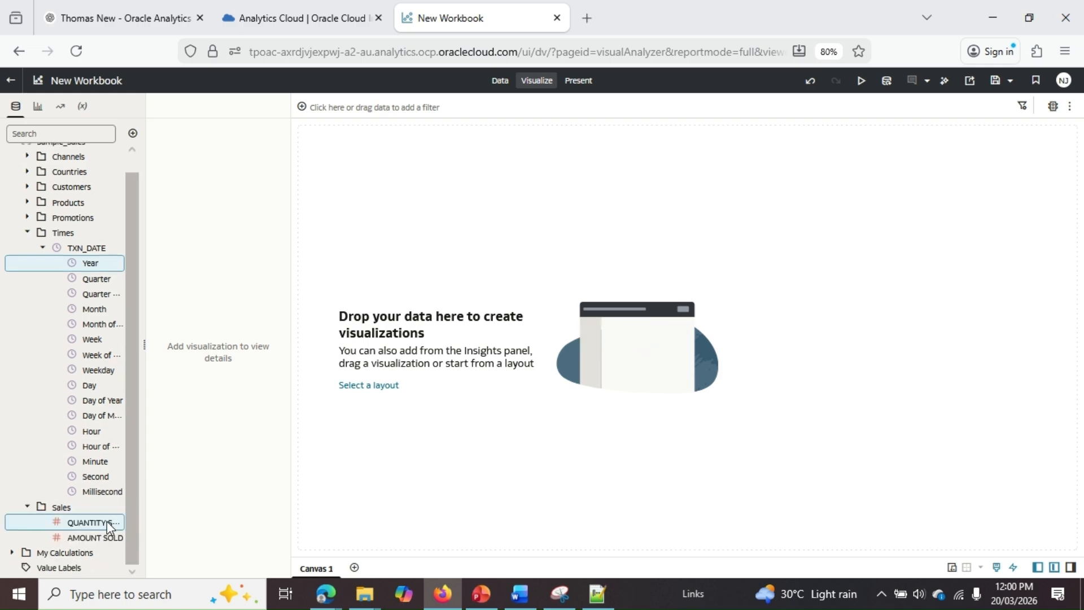
right_click(108, 526)
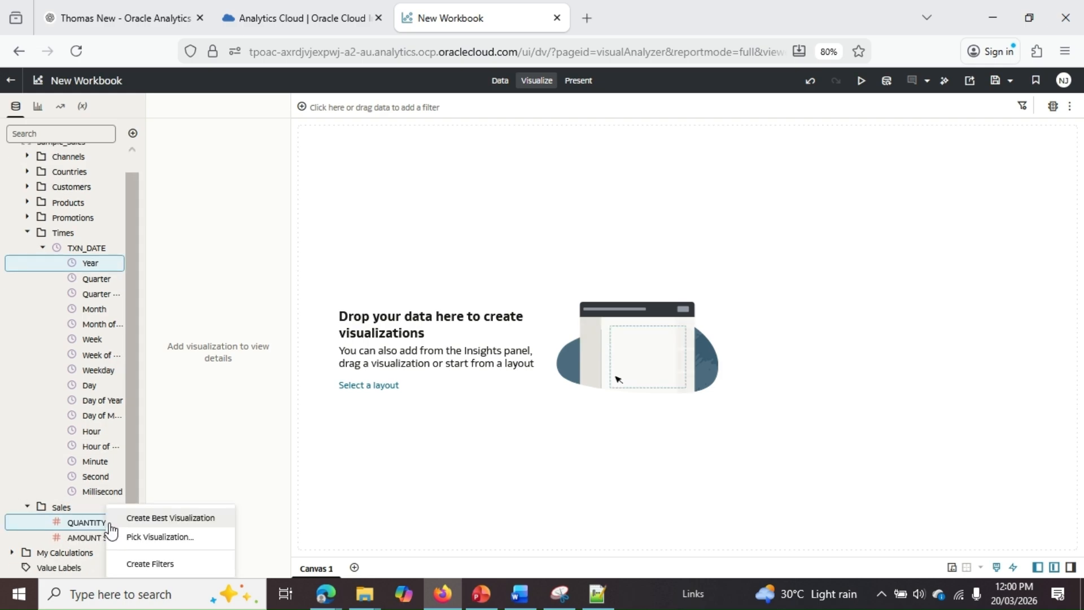
click(187, 538)
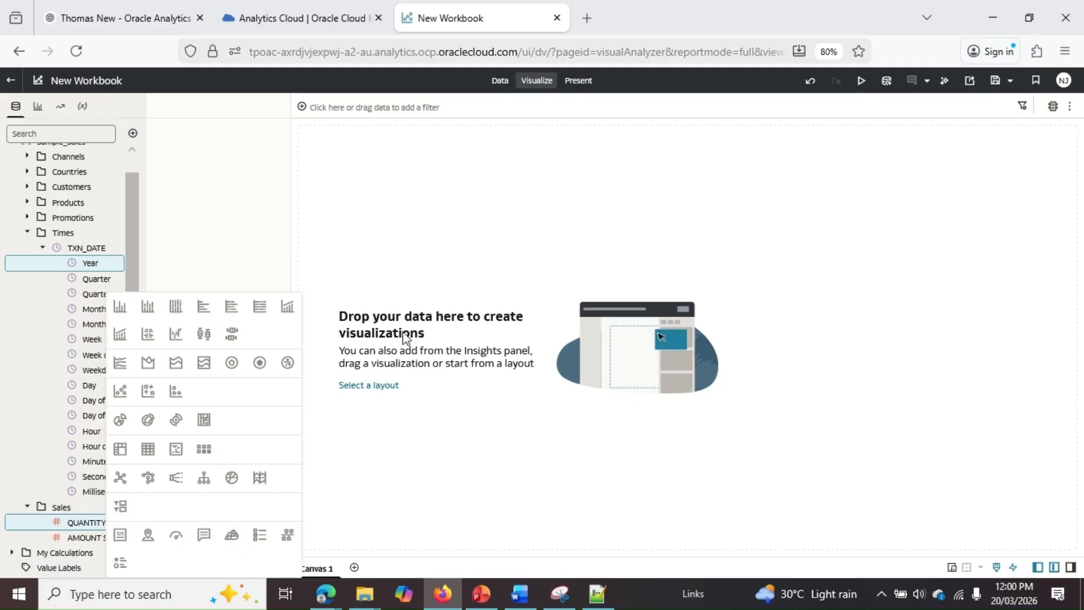
click(121, 307)
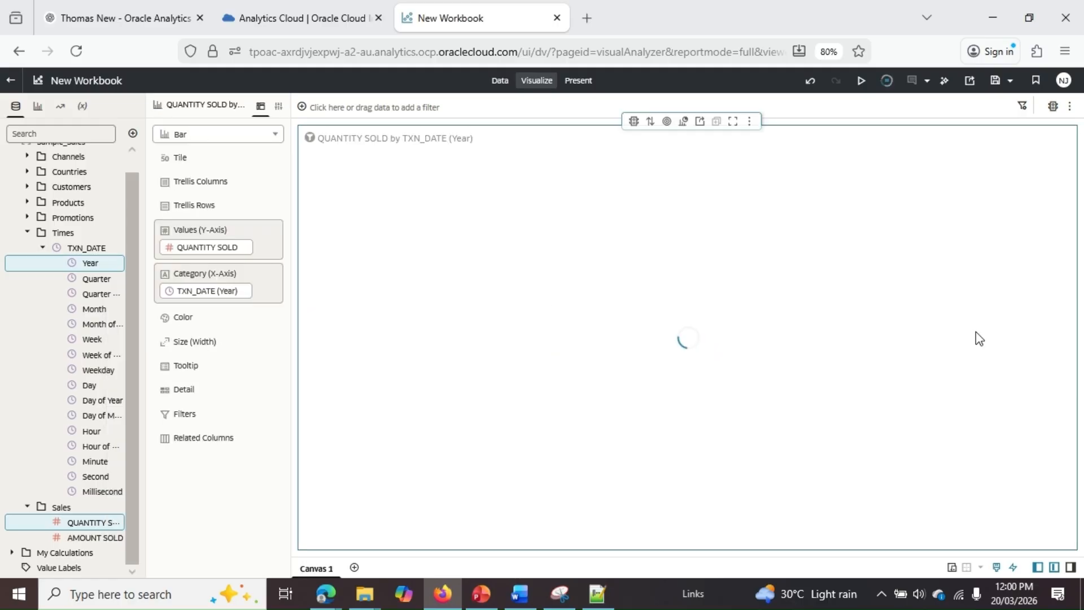